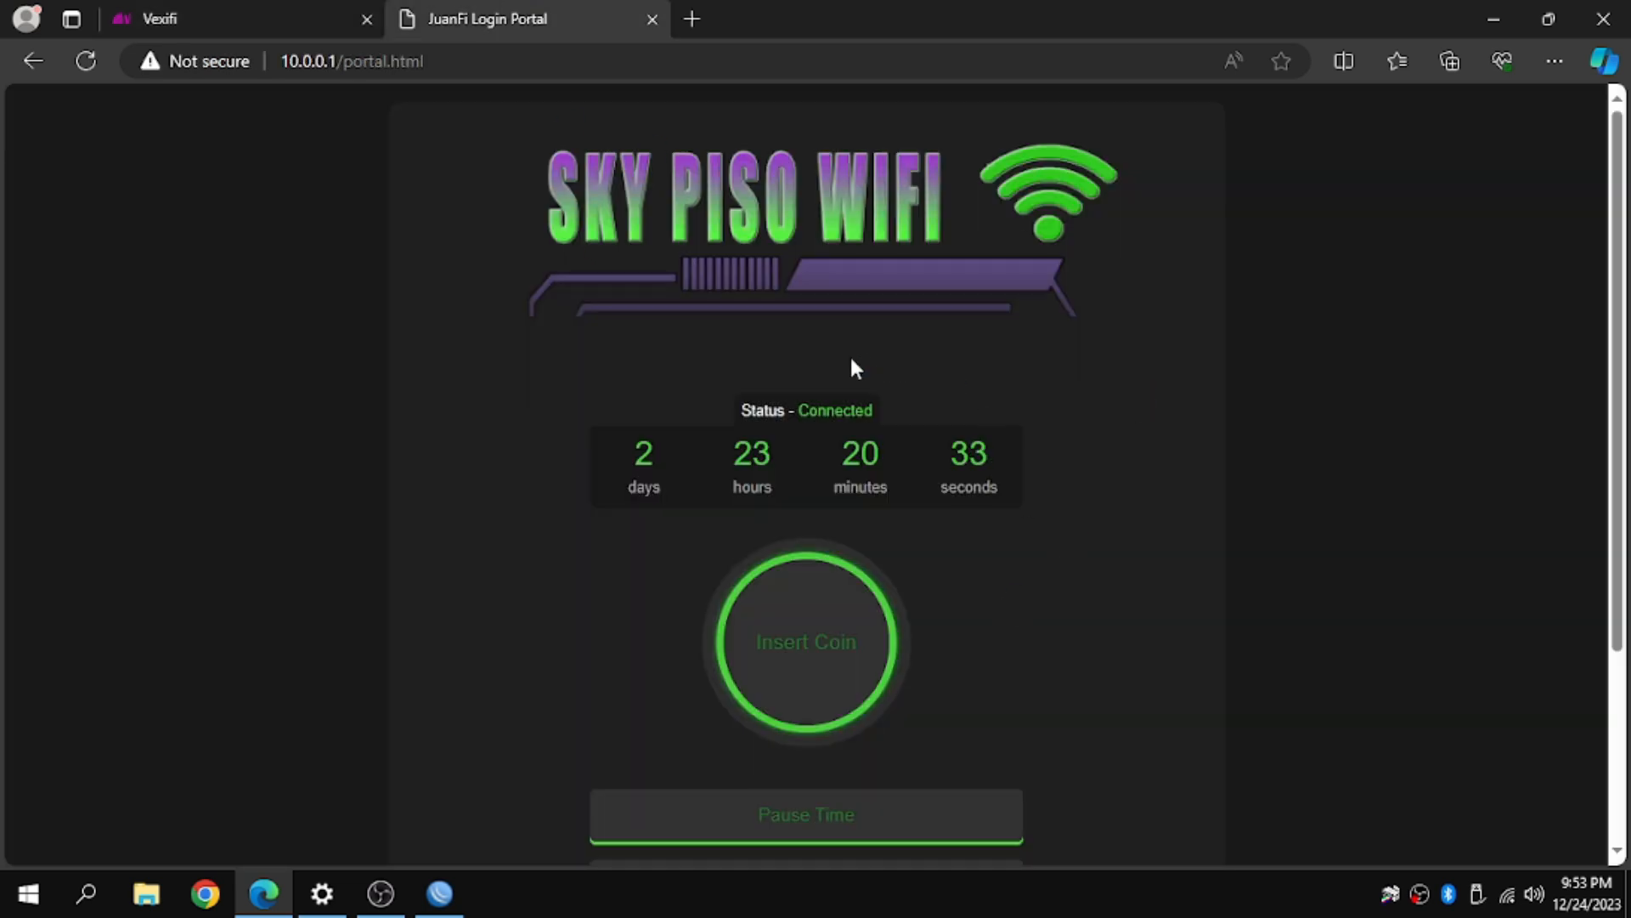
- On the JuanFi portal, bring up the insert-coin payment page and cancel the pending payment
{"action": "scroll", "coordinate": [807, 476], "scroll_direction": "down", "scroll_amount": 3}
{"action": "scroll", "coordinate": [807, 475], "scroll_direction": "up", "scroll_amount": 3}
{"action": "scroll", "coordinate": [807, 476], "scroll_direction": "down", "scroll_amount": 3}
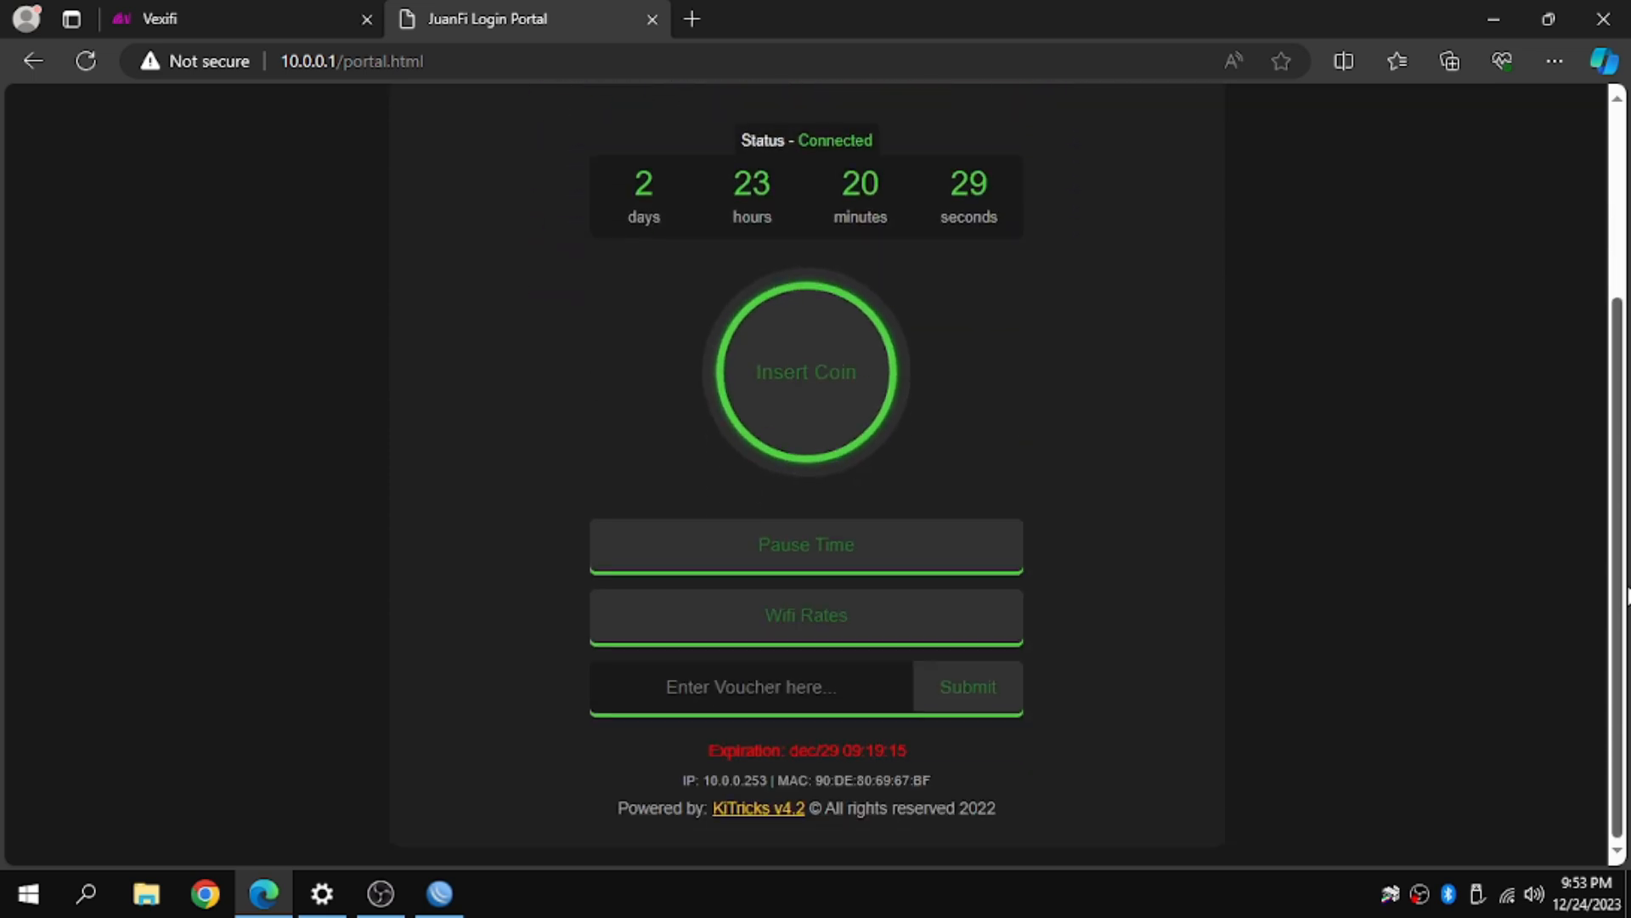
{"action": "scroll", "coordinate": [807, 476], "scroll_direction": "up", "scroll_amount": 3}
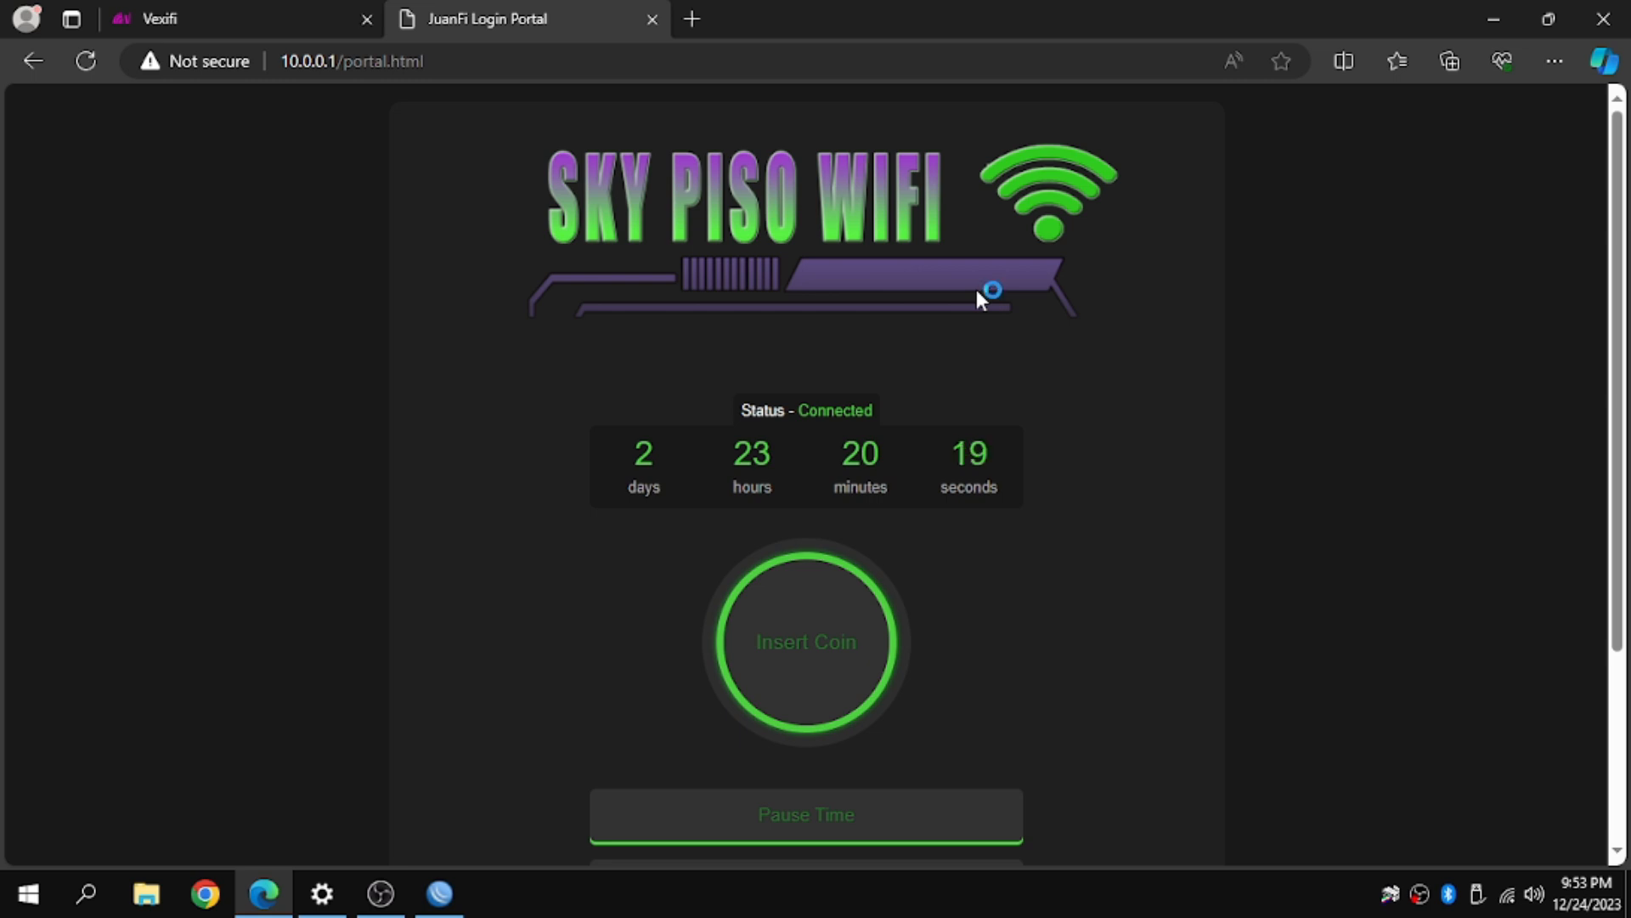
{"action": "left_click", "coordinate": [874, 663]}
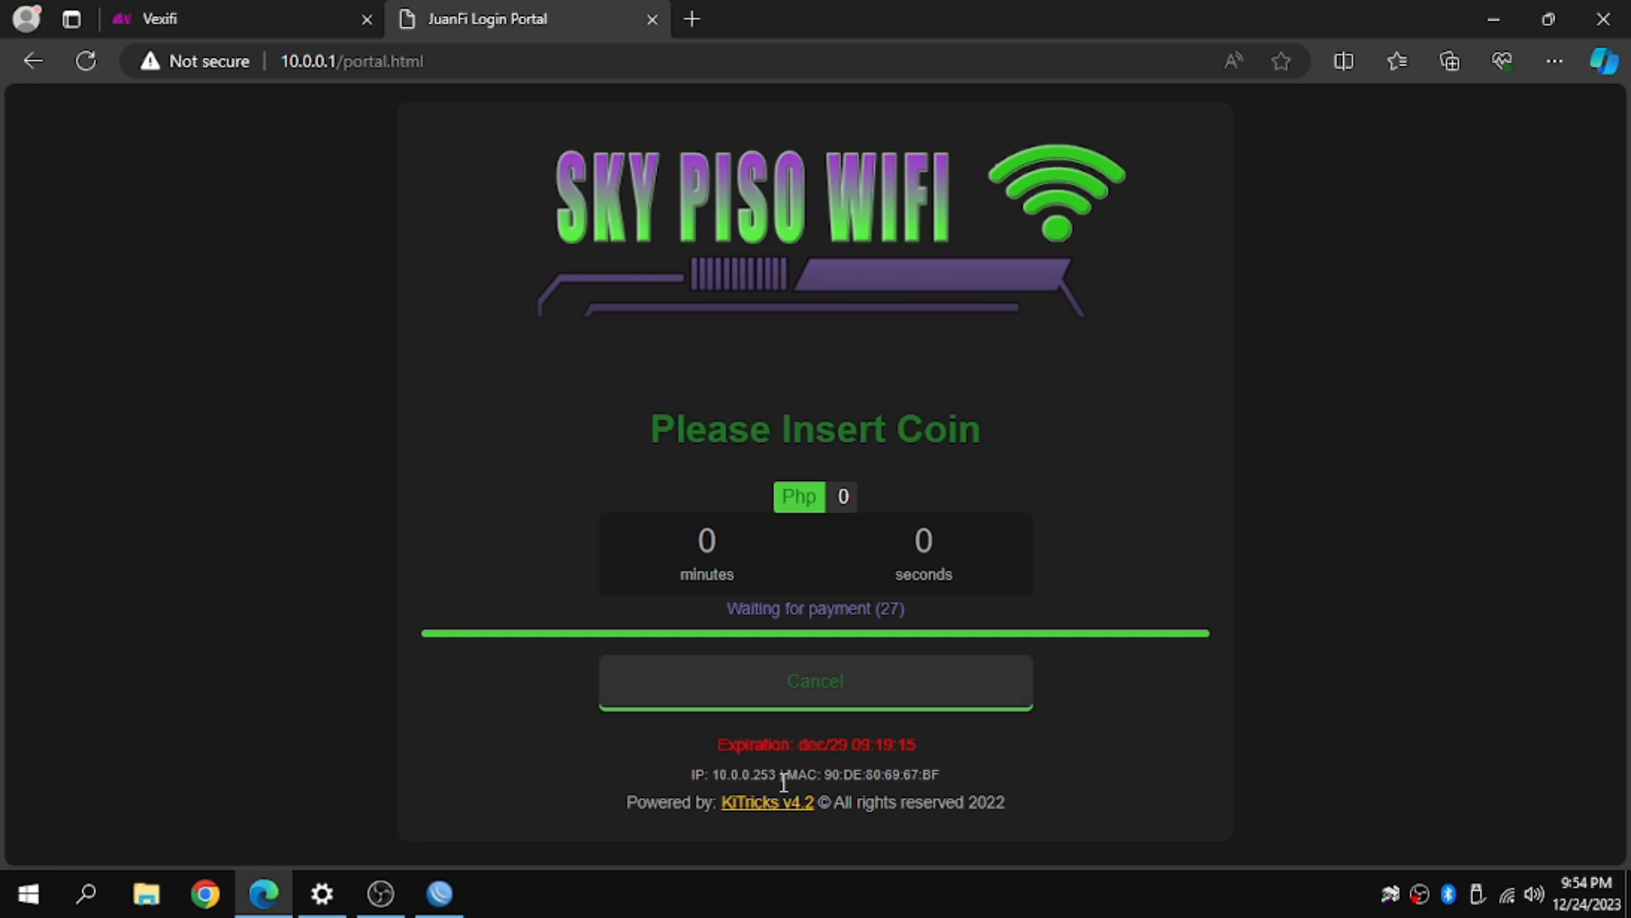
{"action": "left_click", "coordinate": [873, 702]}
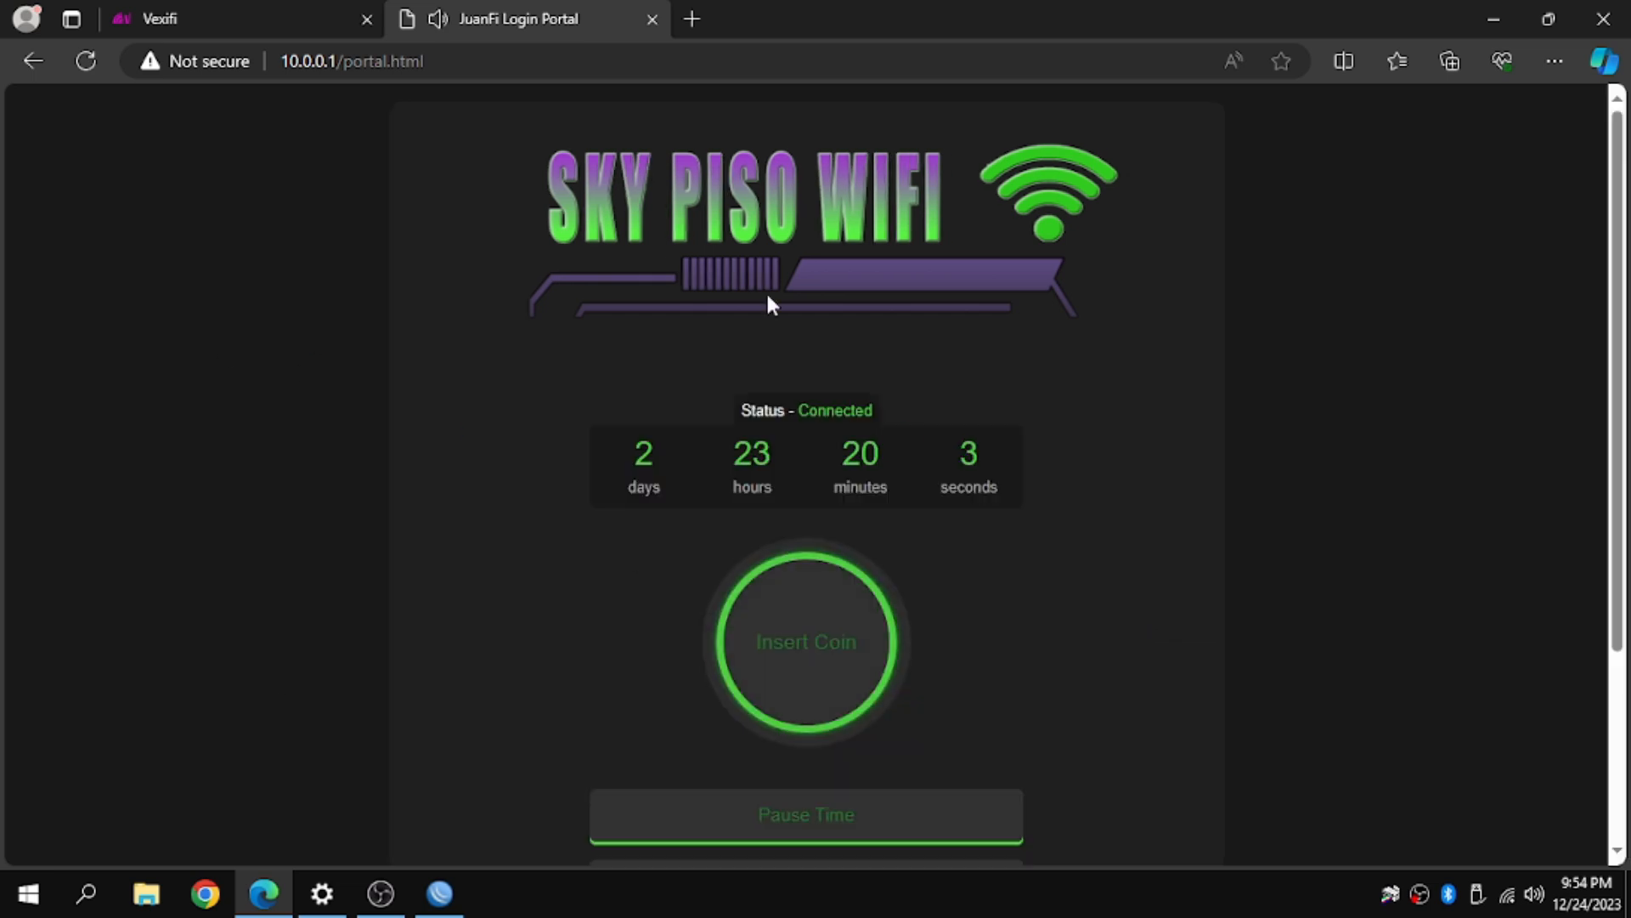
- Pause and resume the remaining internet time, then go to the Vexifi routers page
{"action": "scroll", "coordinate": [615, 357], "scroll_direction": "down", "scroll_amount": 3}
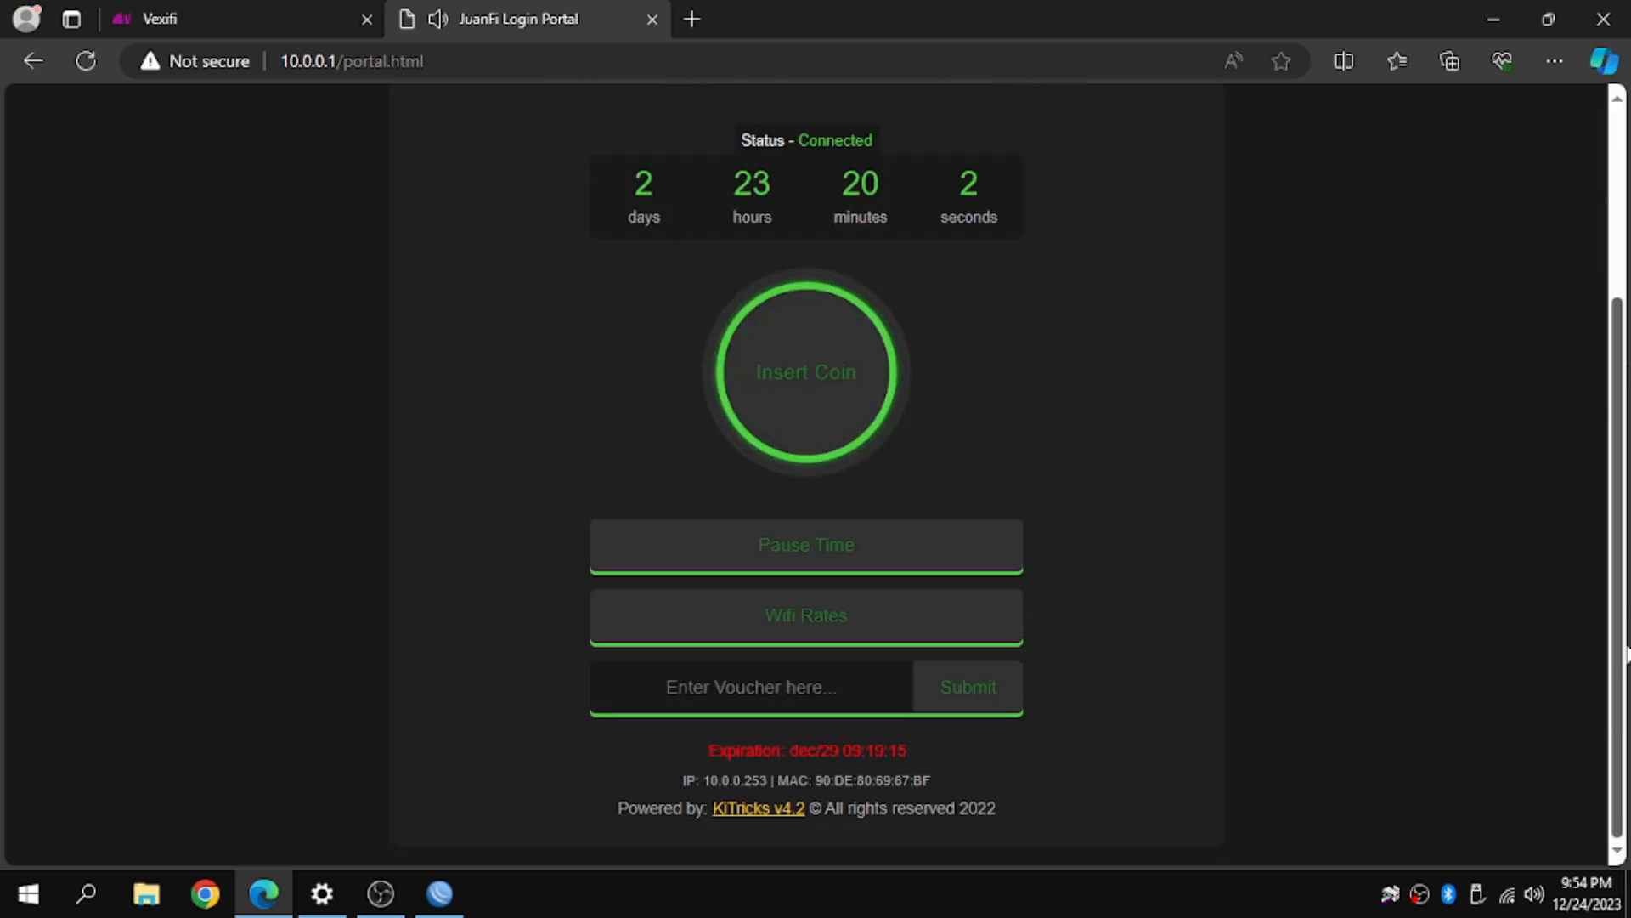
{"action": "left_click", "coordinate": [866, 566]}
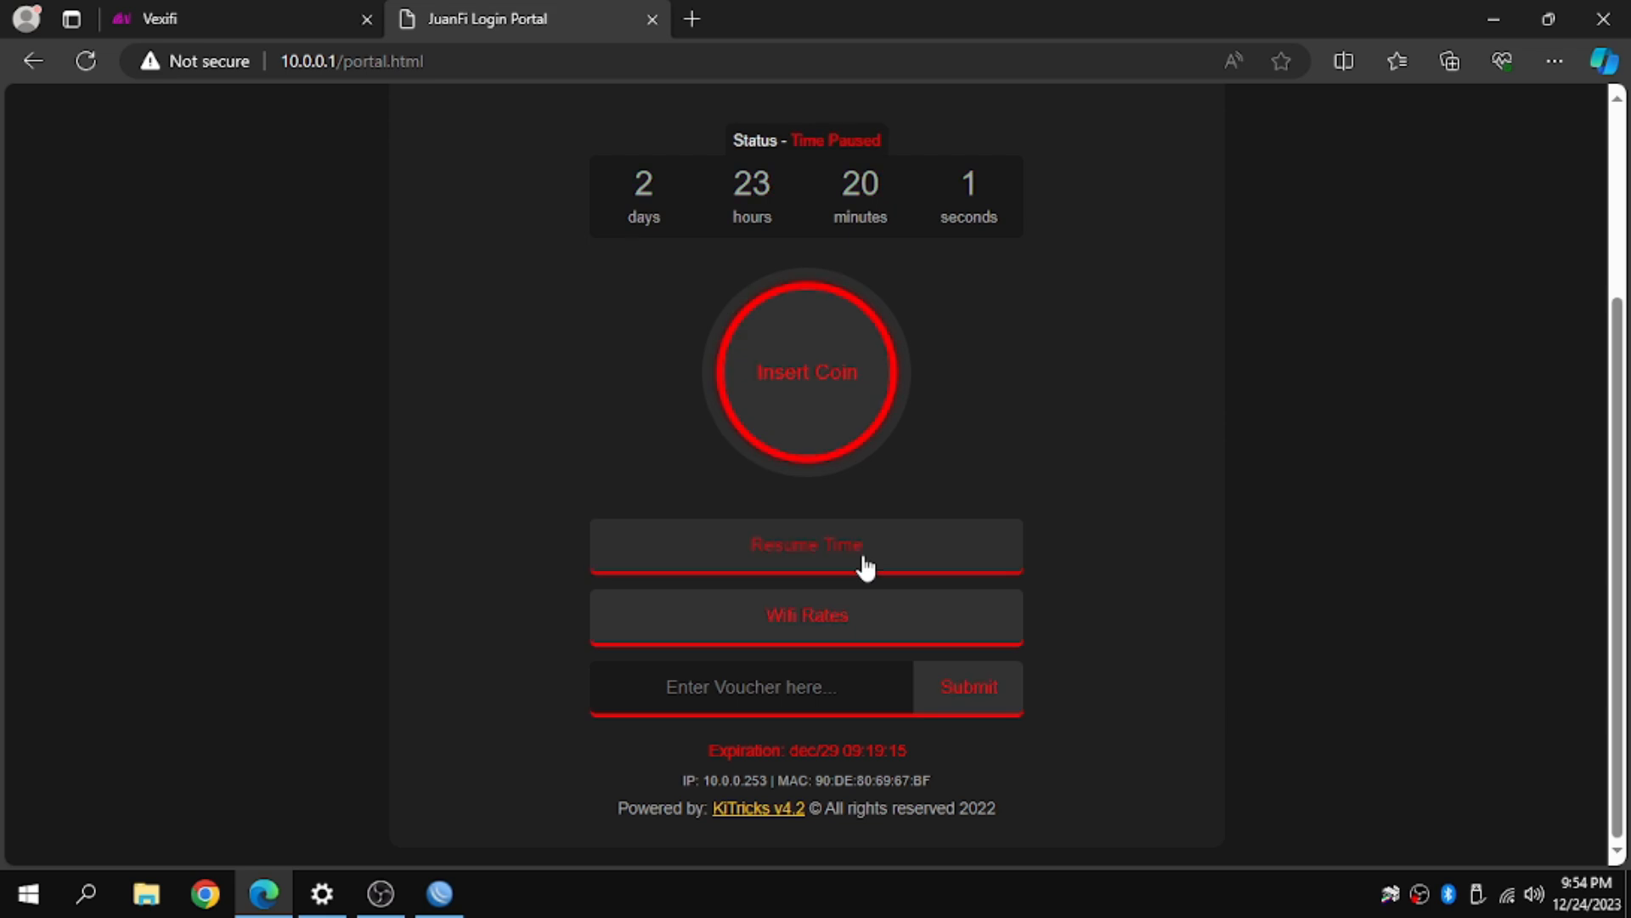
{"action": "left_click", "coordinate": [866, 566]}
{"action": "scroll", "coordinate": [958, 557], "scroll_direction": "up", "scroll_amount": 1}
{"action": "scroll", "coordinate": [712, 553], "scroll_direction": "up", "scroll_amount": 3}
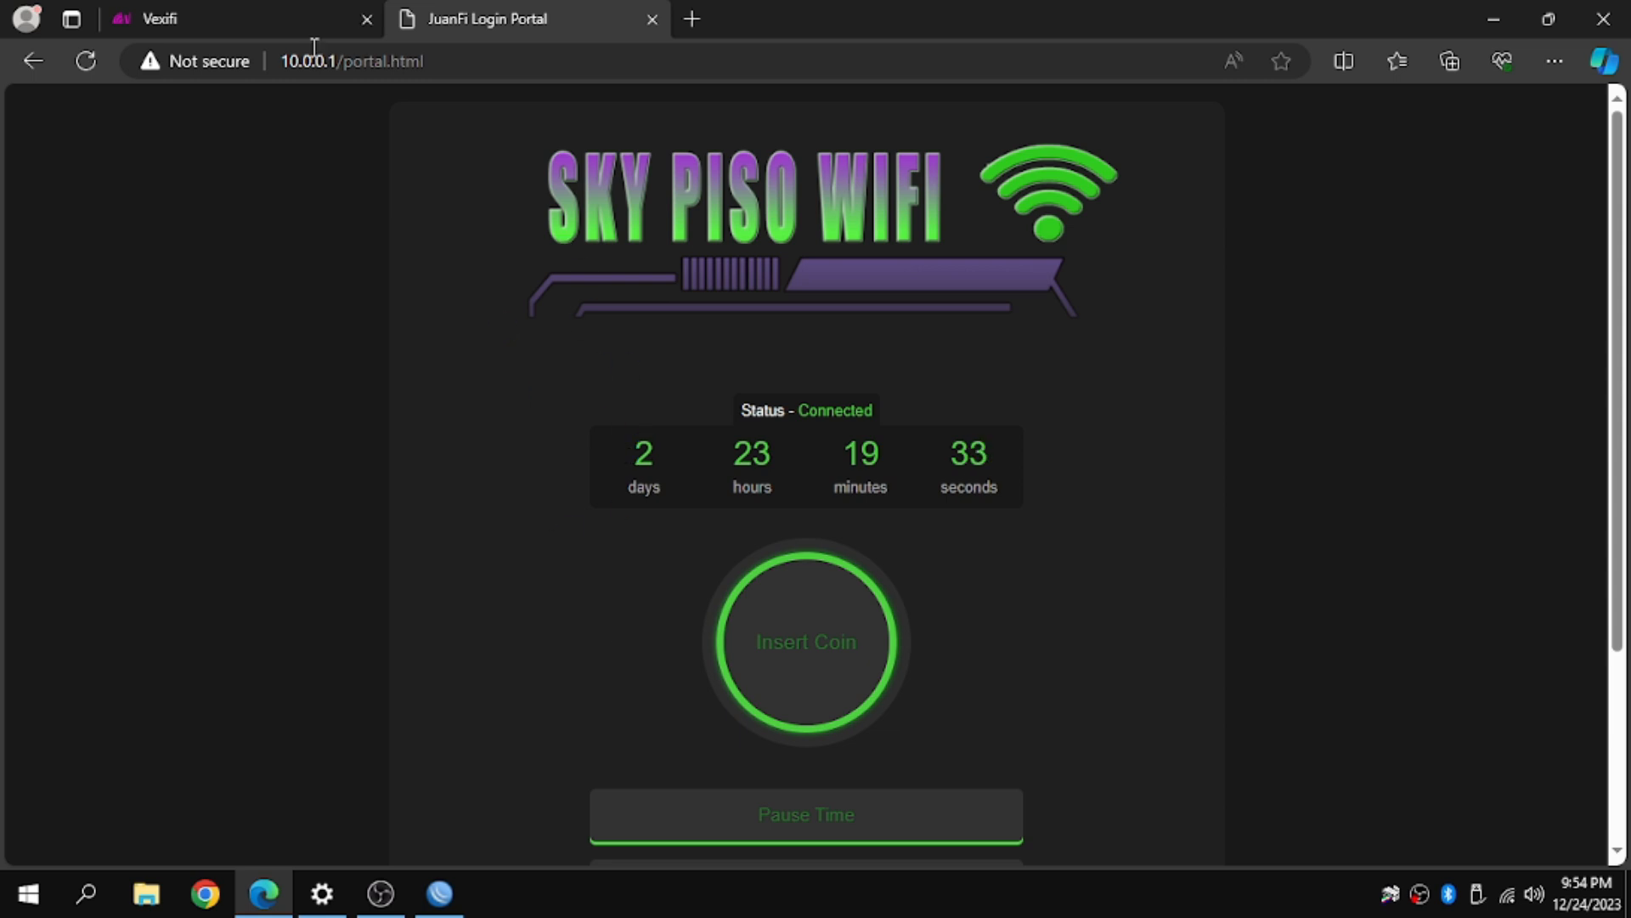
{"action": "left_click", "coordinate": [212, 12]}
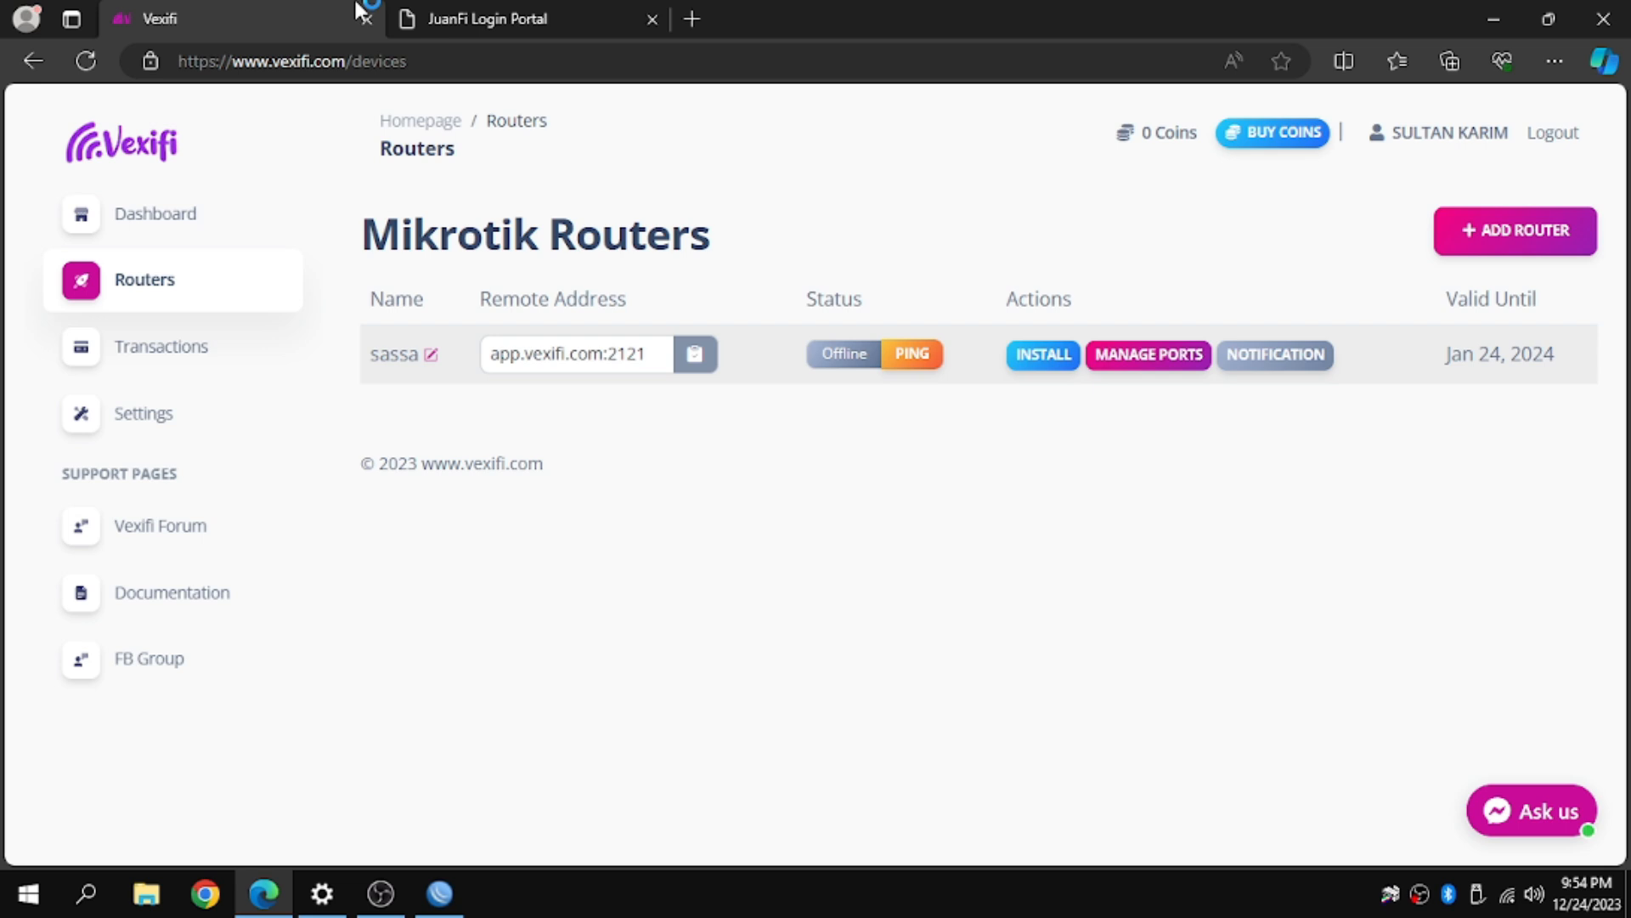
- Open the JuanFi admin console at 10.0.0.254/admin in a new tab, then return to Vexifi's routers page
{"action": "left_click", "coordinate": [510, 13]}
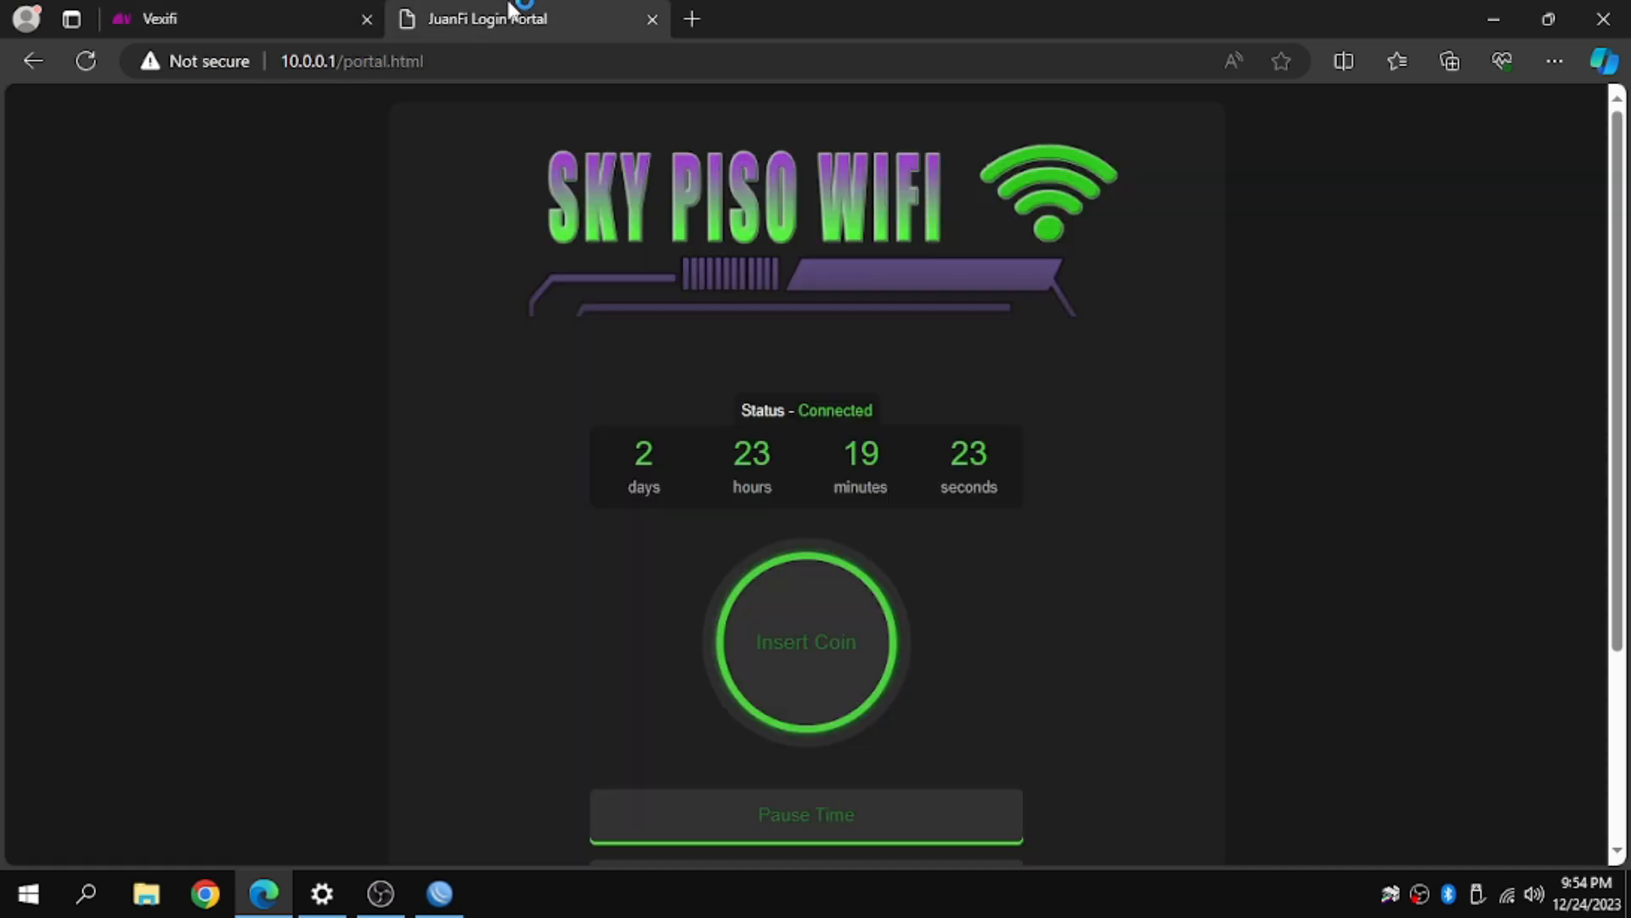
{"action": "left_click", "coordinate": [698, 18]}
{"action": "type", "text": "1"}
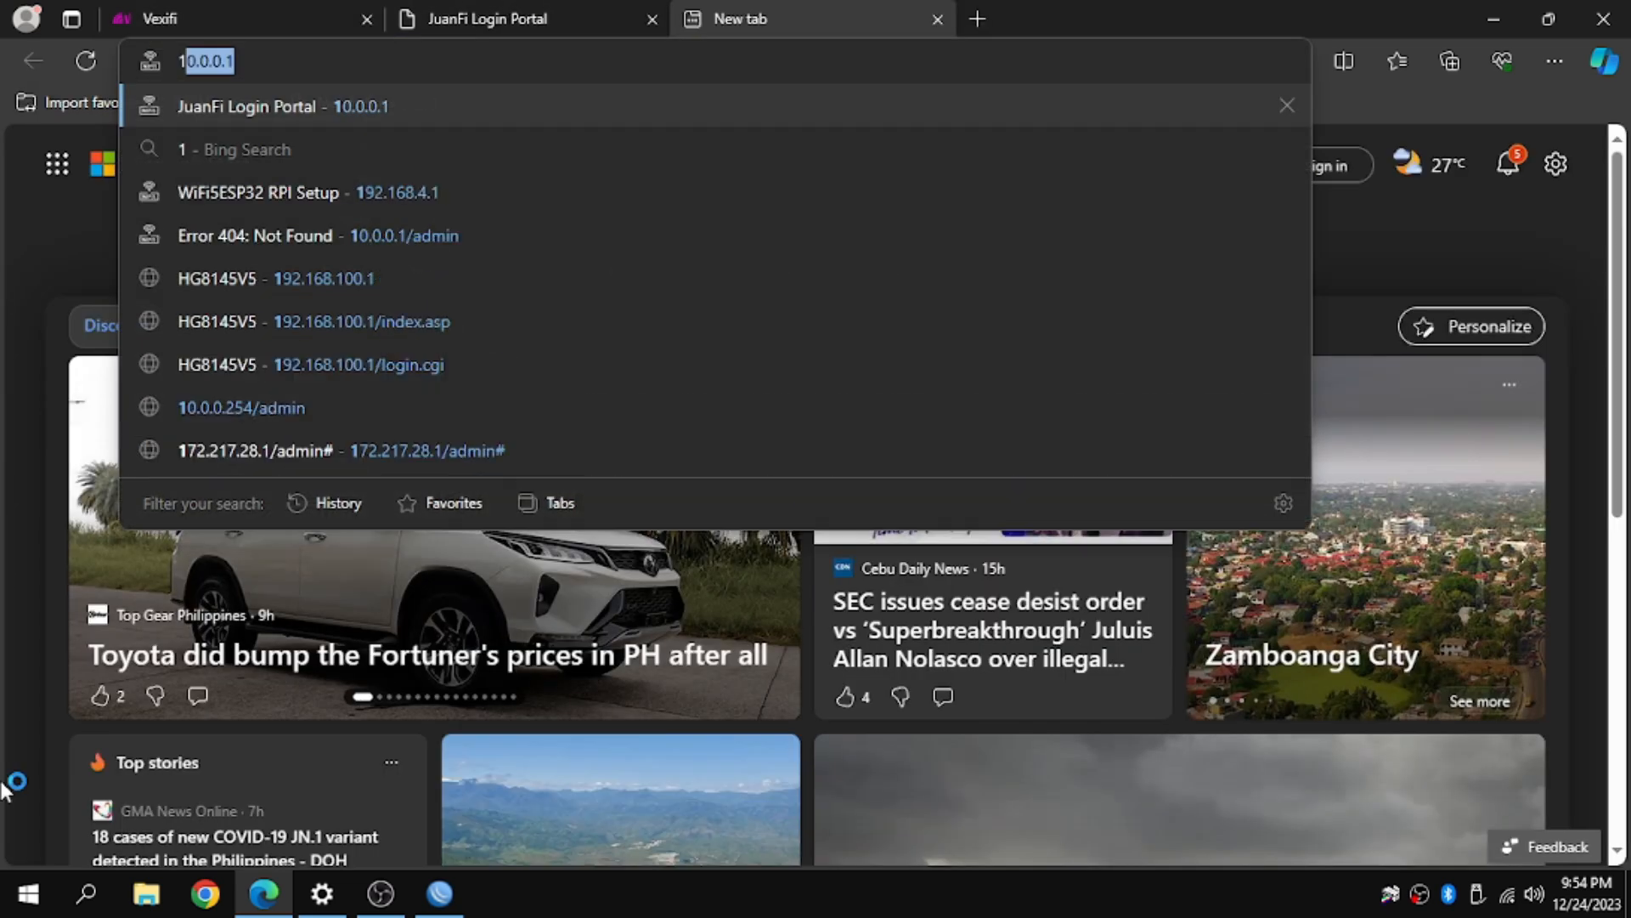
{"action": "type", "text": "0.0.0.254"}
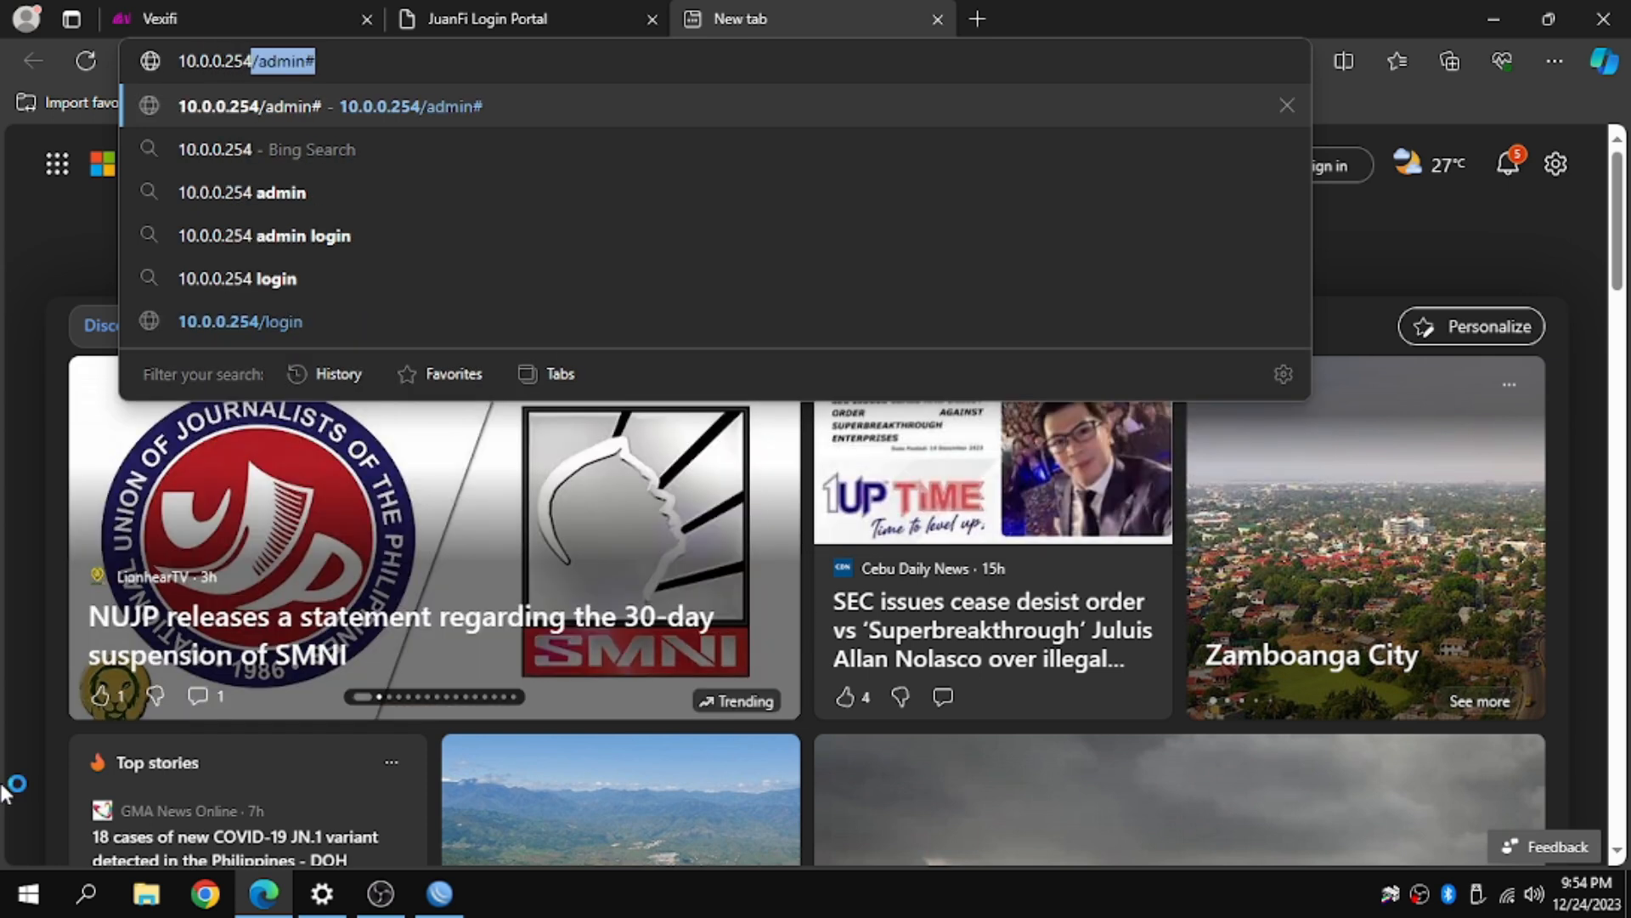
{"action": "key", "text": "Return"}
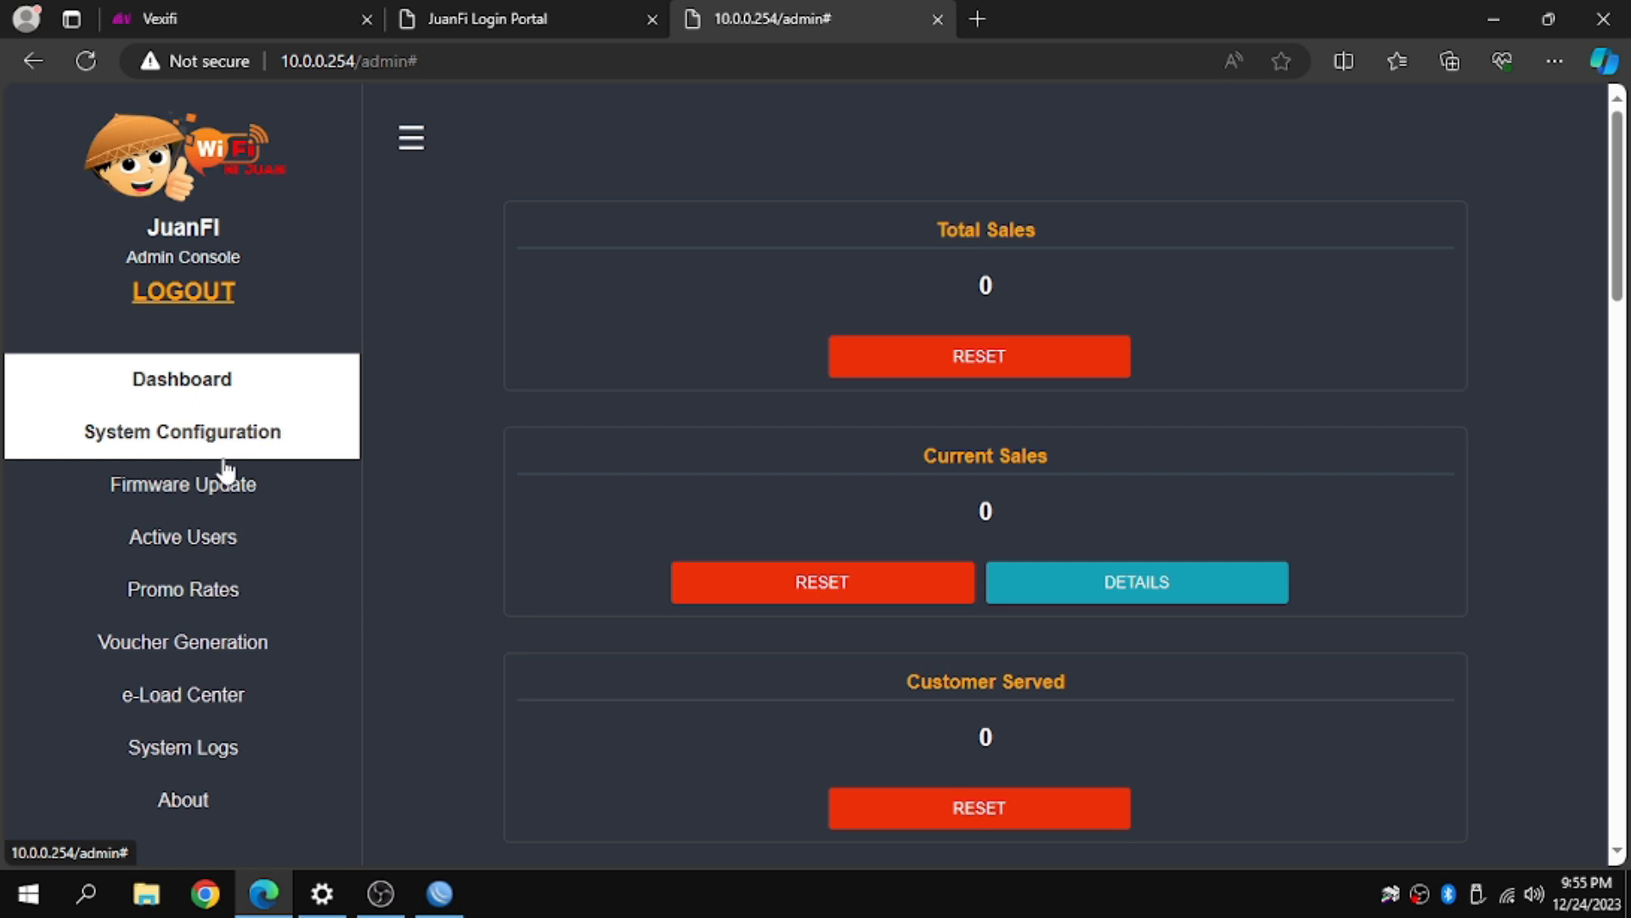
{"action": "left_click", "coordinate": [288, 8]}
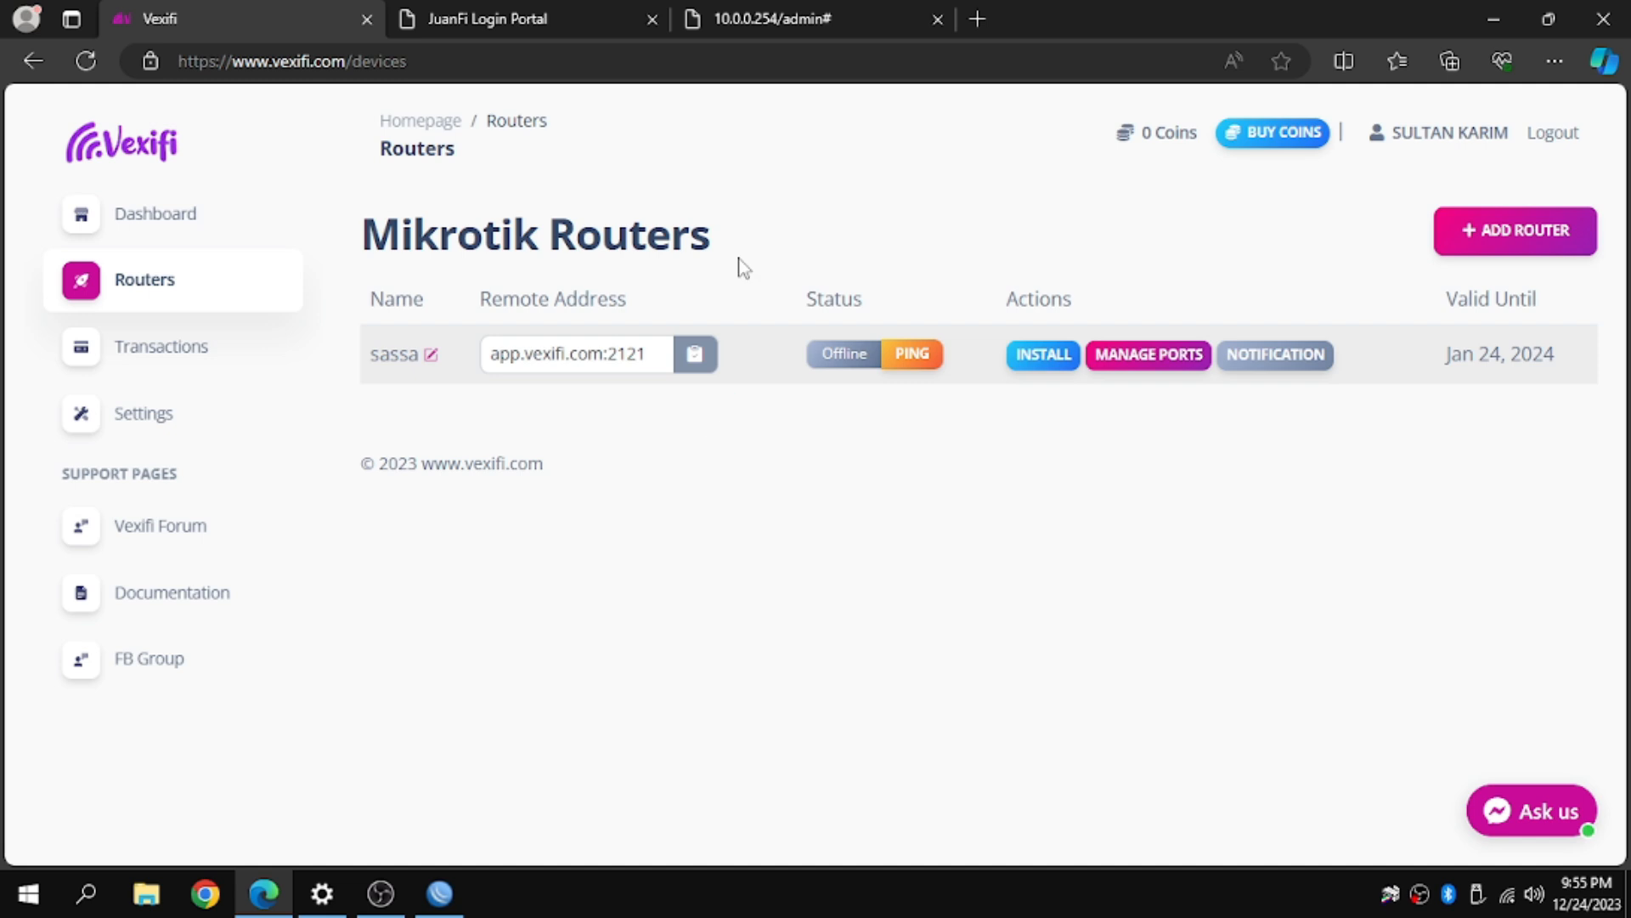
{"action": "left_click", "coordinate": [510, 12]}
{"action": "left_click", "coordinate": [258, 10]}
{"action": "left_click", "coordinate": [177, 296]}
{"action": "double_click", "coordinate": [814, 350]}
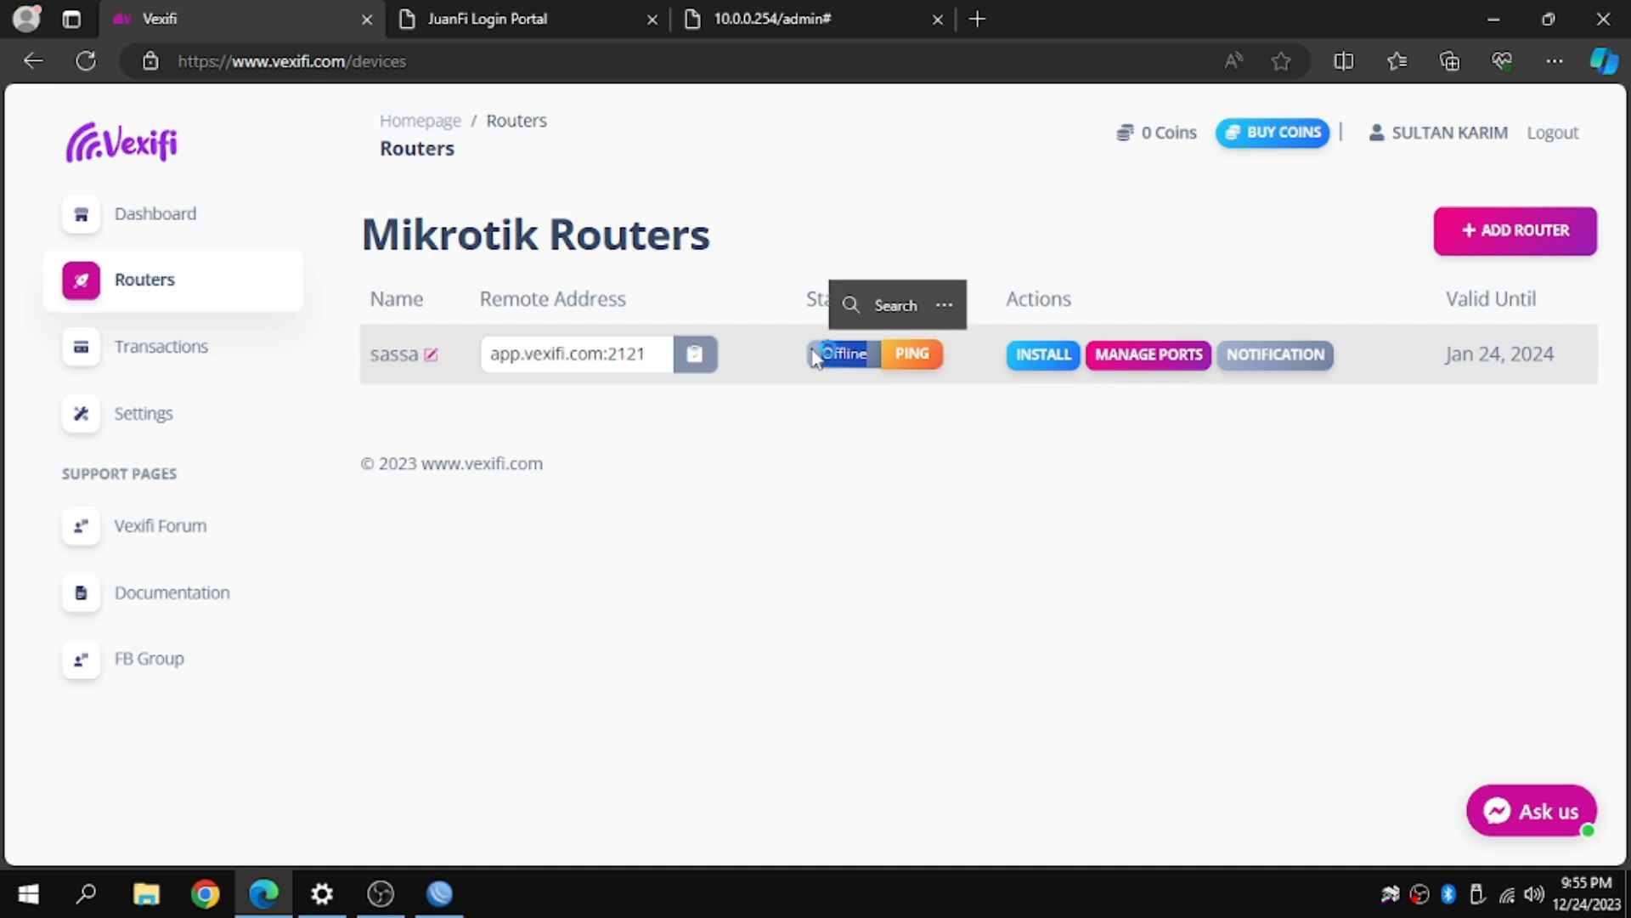
{"action": "left_click", "coordinate": [975, 441]}
{"action": "left_click", "coordinate": [1063, 367]}
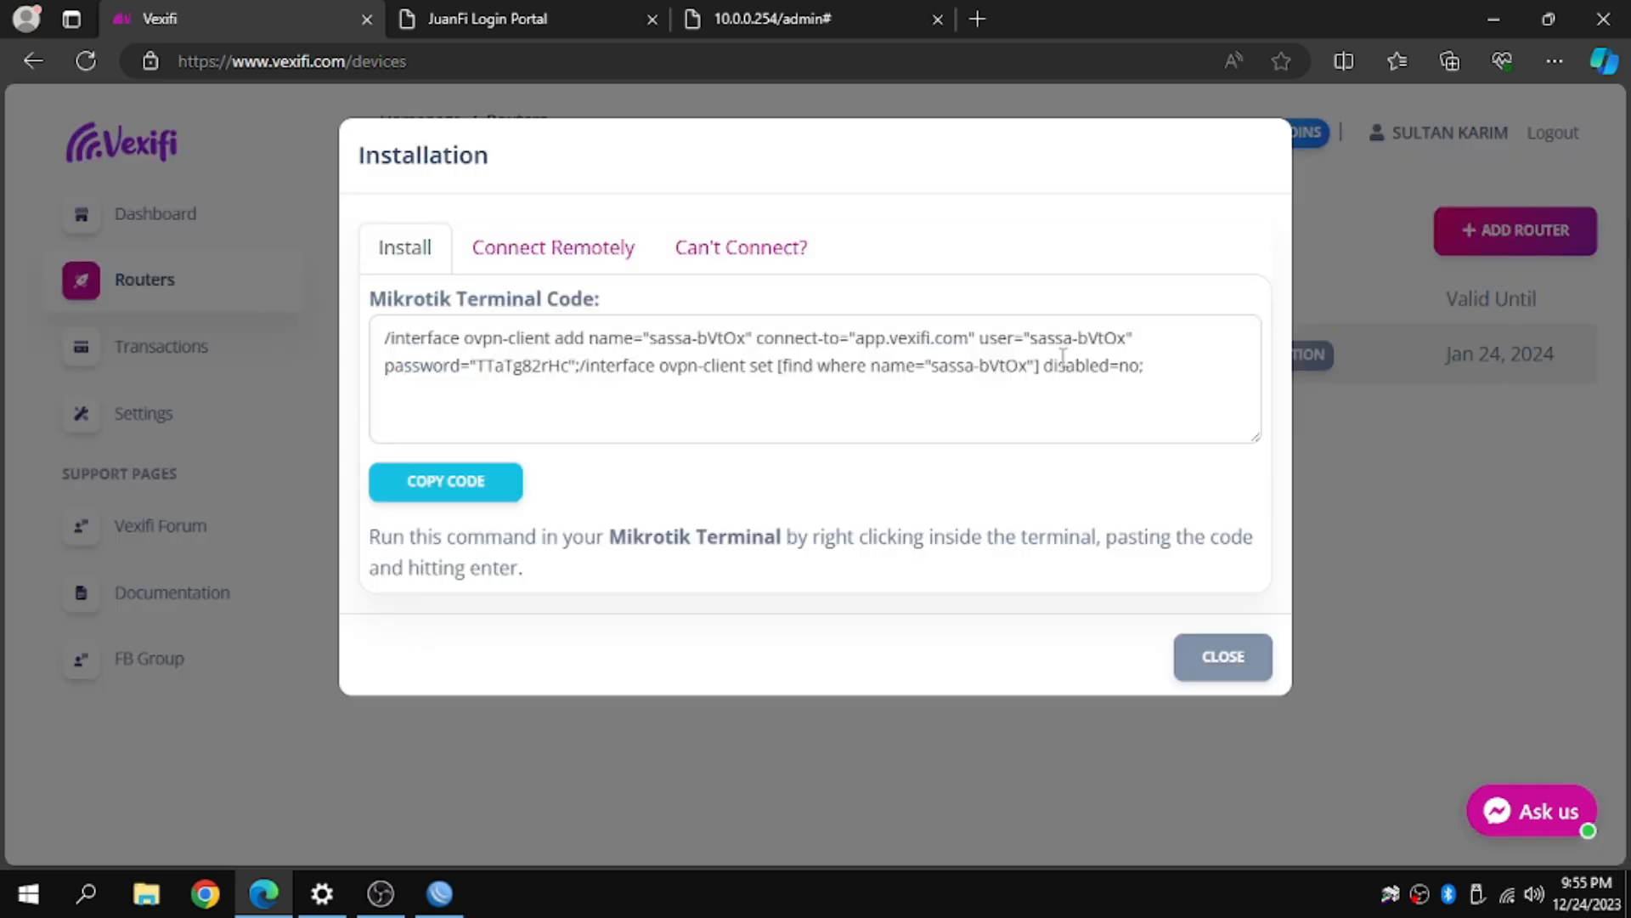
{"action": "left_click", "coordinate": [1244, 665]}
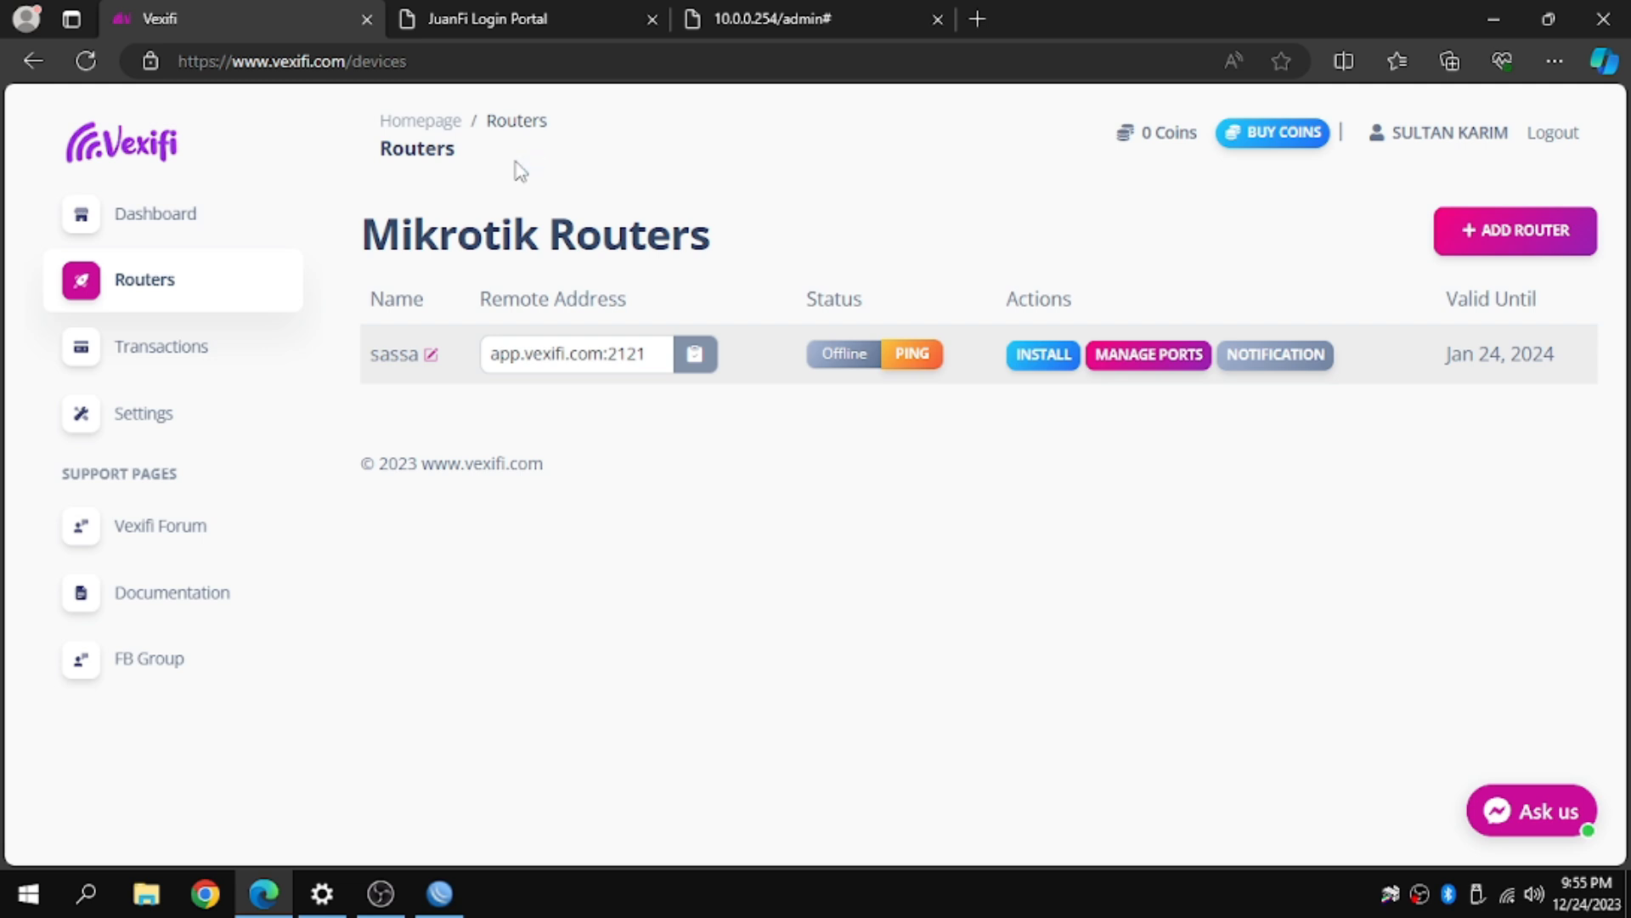
- Review Vexifi's coin purchase options, including 1 Day duration and the 10 and 120-coin packages
{"action": "left_click", "coordinate": [1237, 138]}
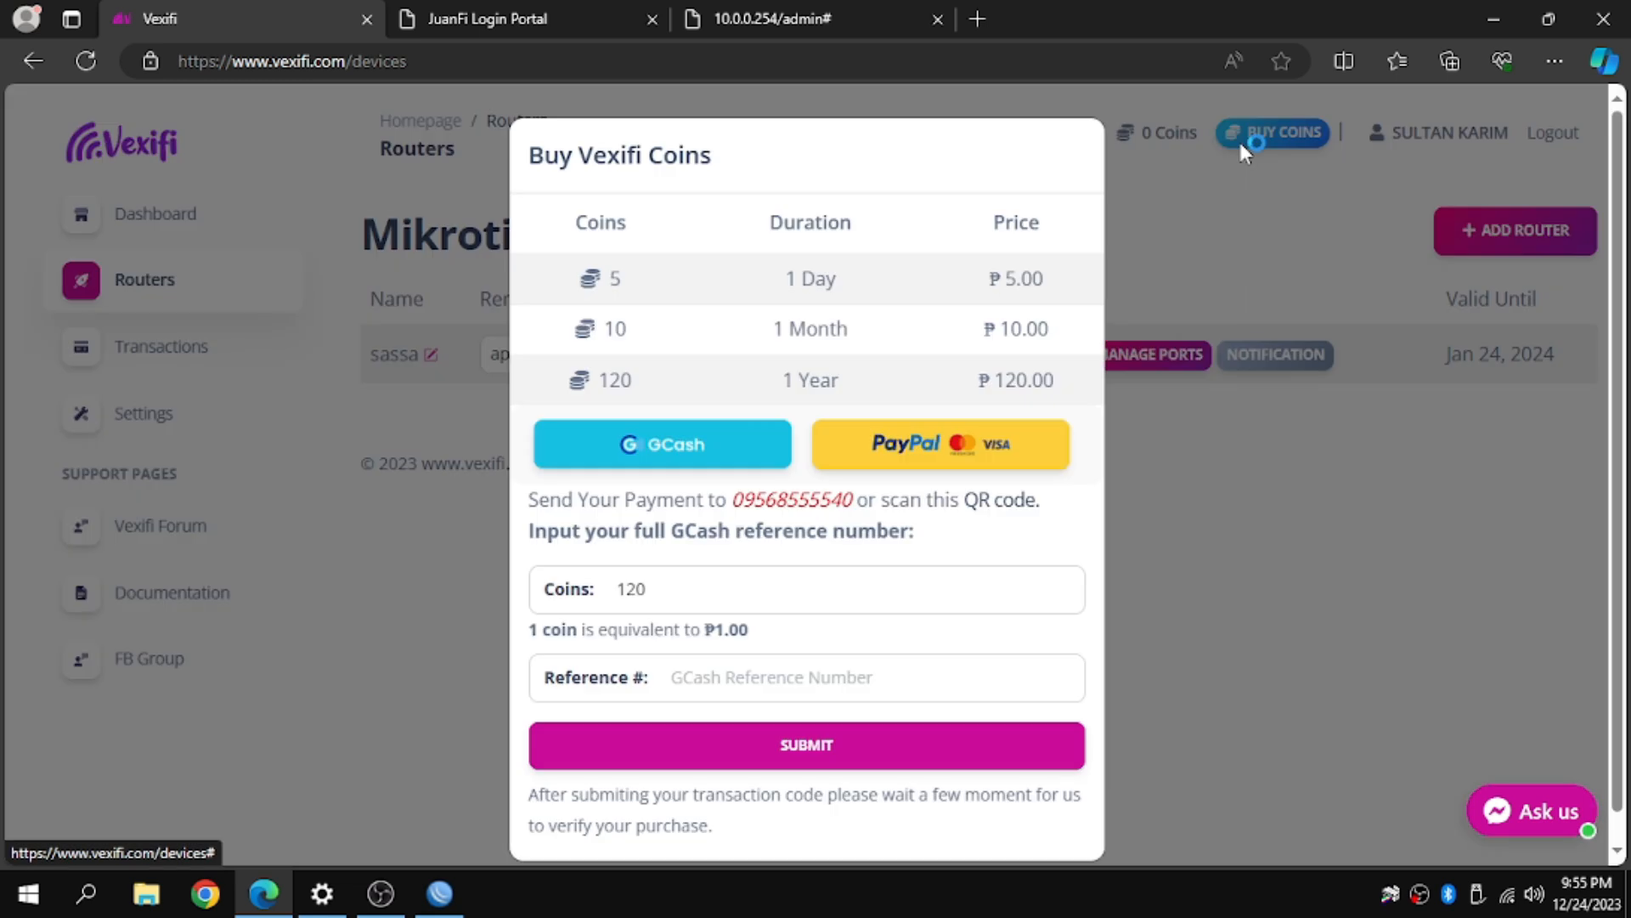
{"action": "left_click_drag", "start_coordinate": [798, 279], "coordinate": [1078, 287]}
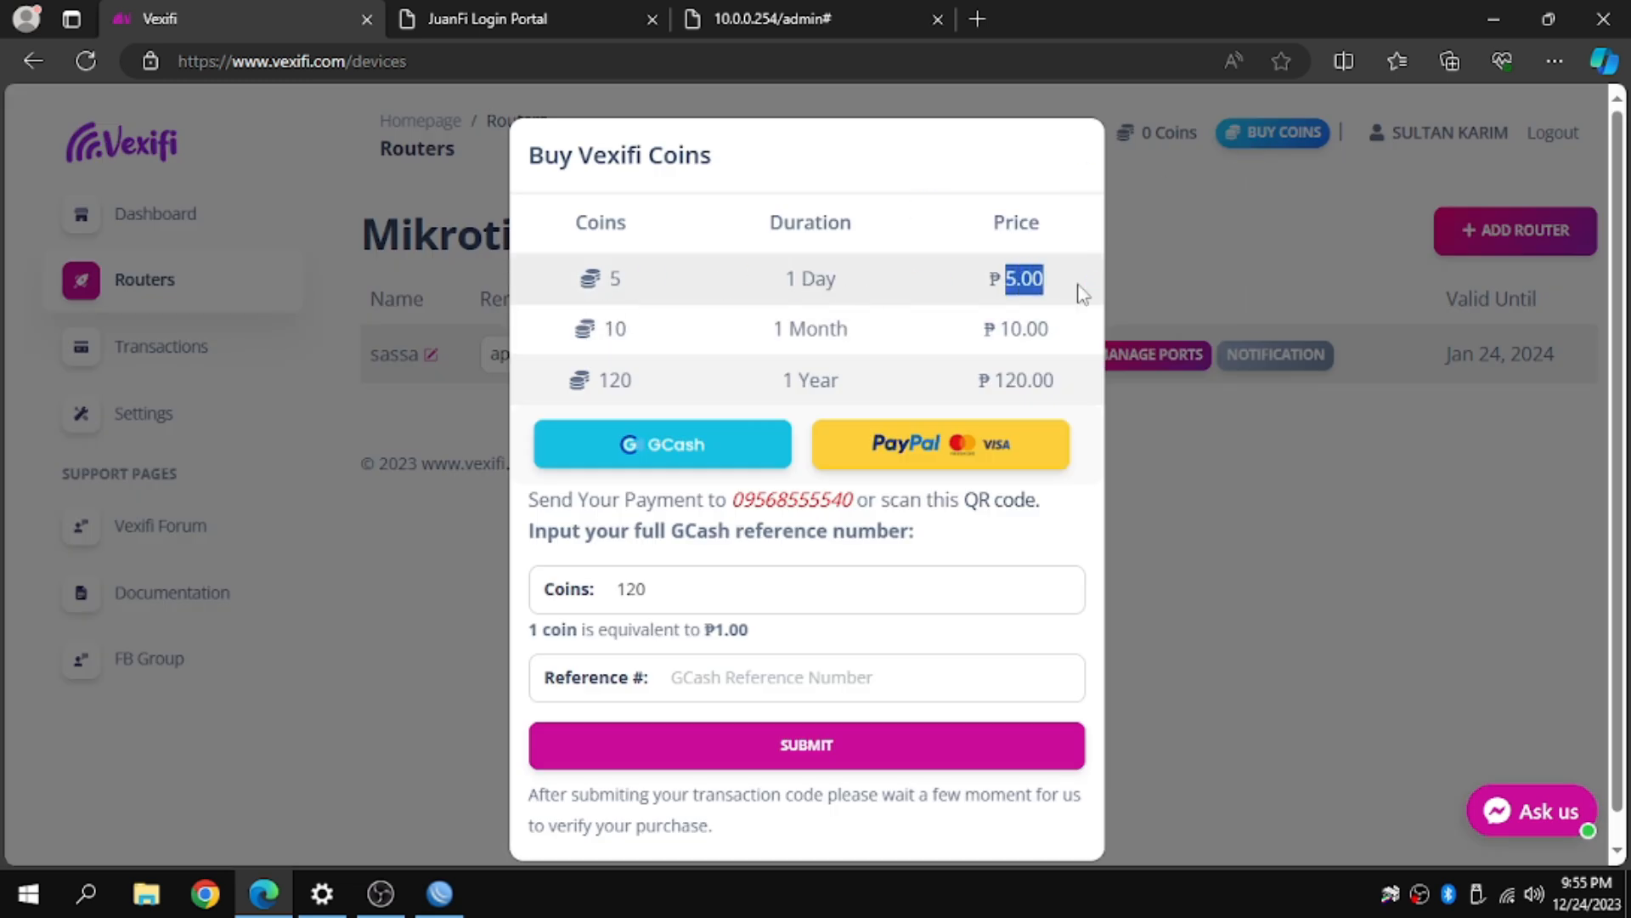
{"action": "left_click_drag", "start_coordinate": [567, 328], "coordinate": [636, 338]}
{"action": "left_click_drag", "start_coordinate": [983, 329], "coordinate": [1039, 366]}
{"action": "left_click_drag", "start_coordinate": [686, 380], "coordinate": [578, 403]}
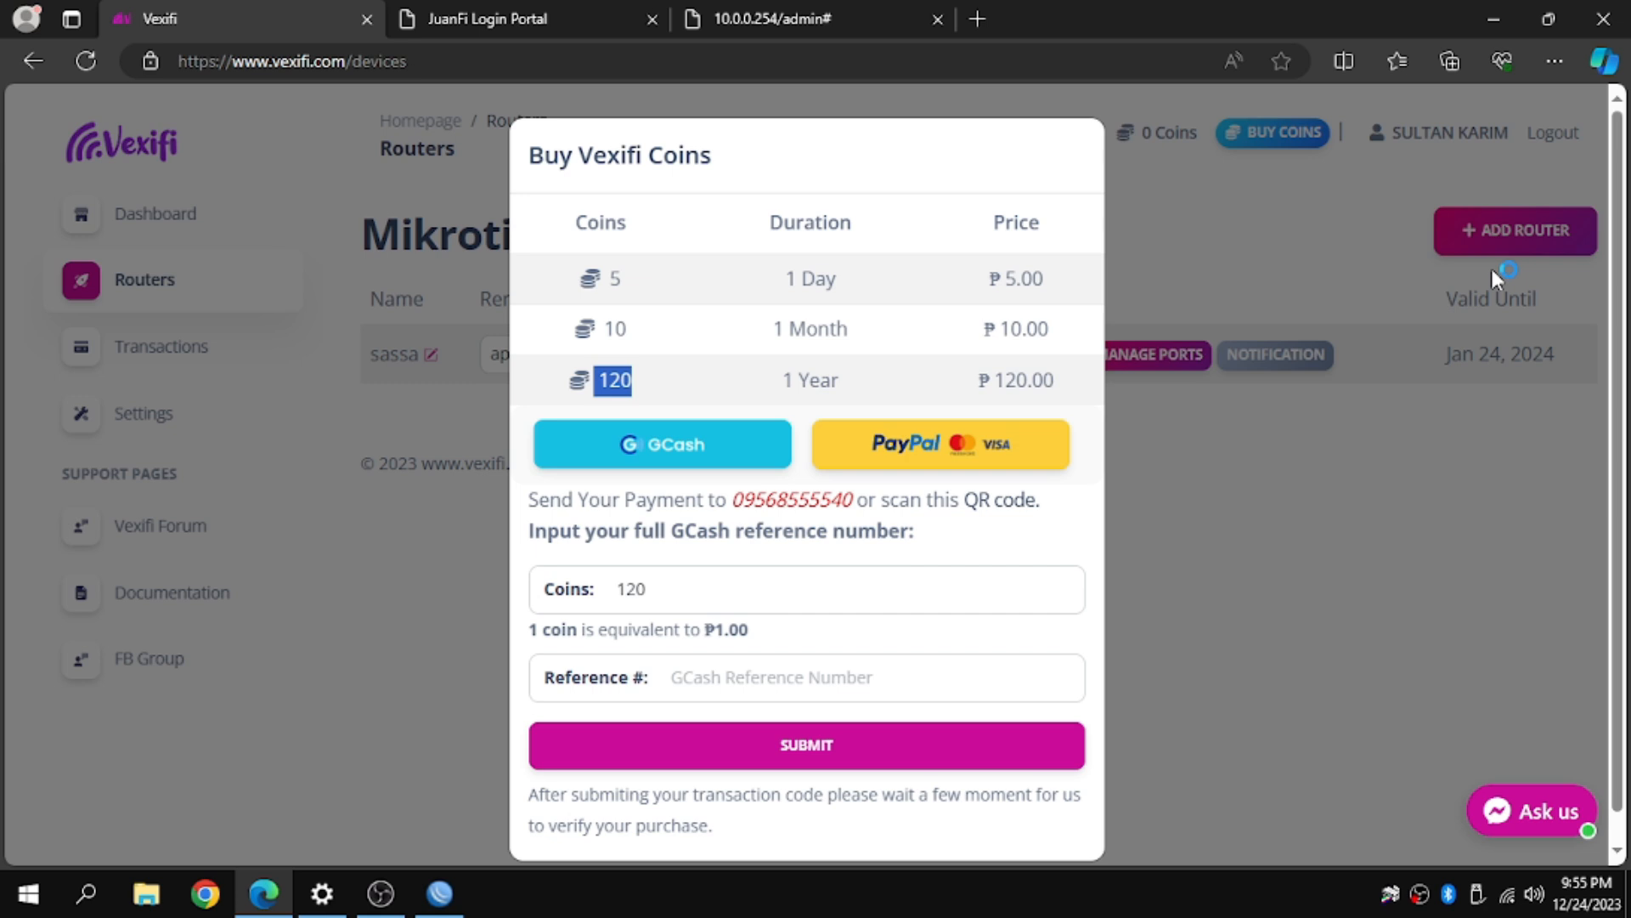
{"action": "left_click", "coordinate": [394, 430]}
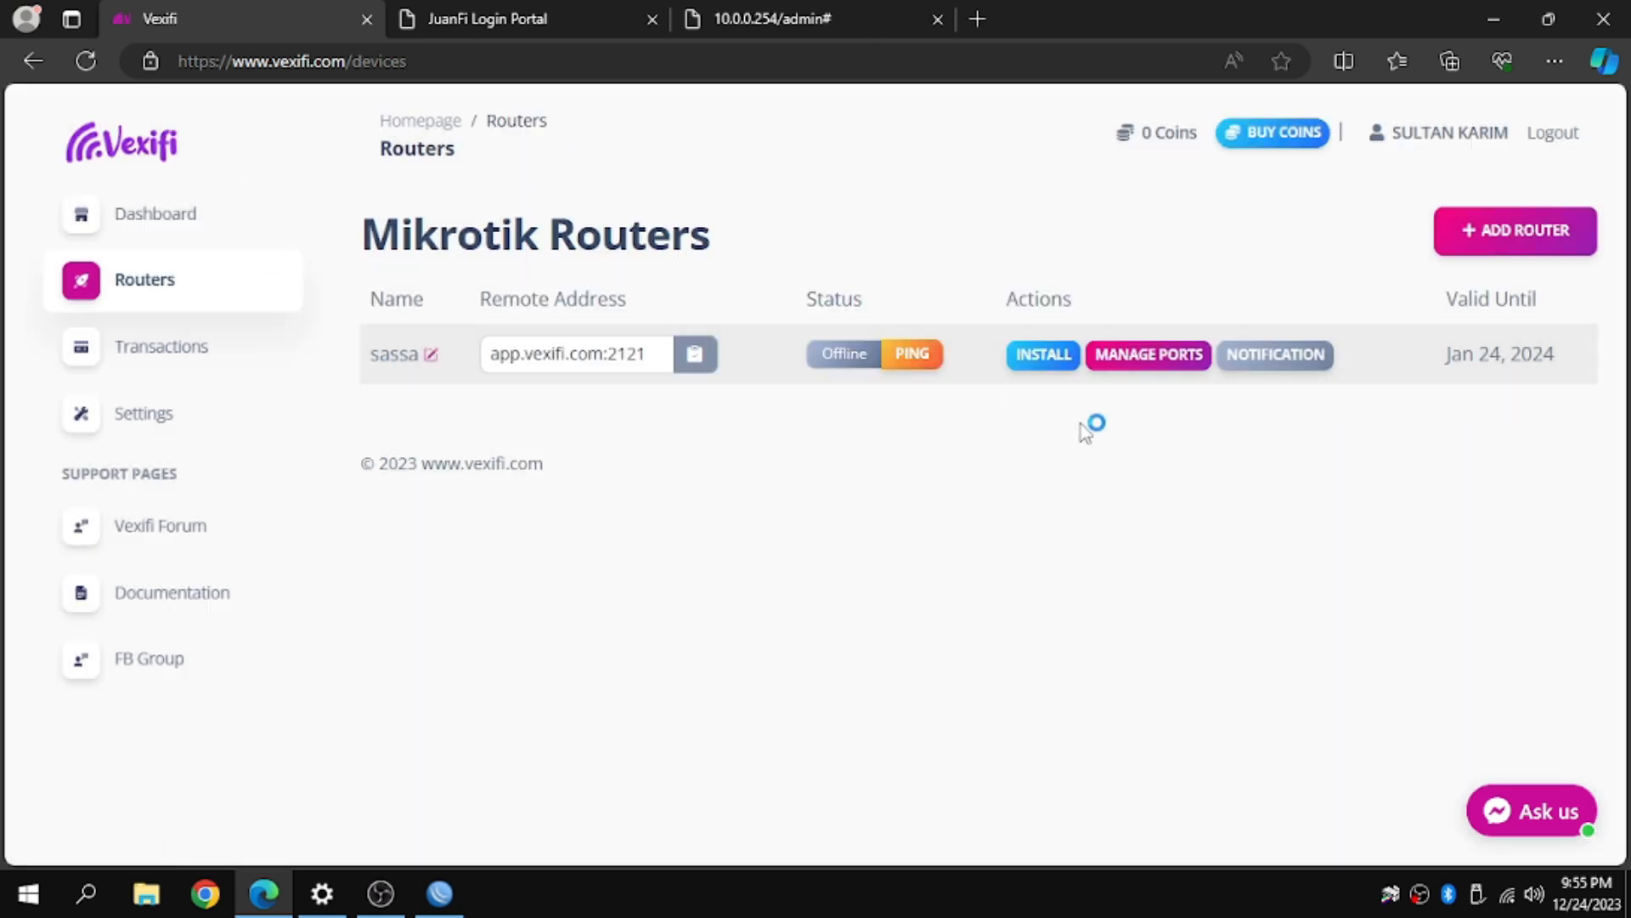
- Copy router sassa's Mikrotik terminal install code from its installation instructions and switch to WinBox
{"action": "left_click", "coordinate": [1043, 355]}
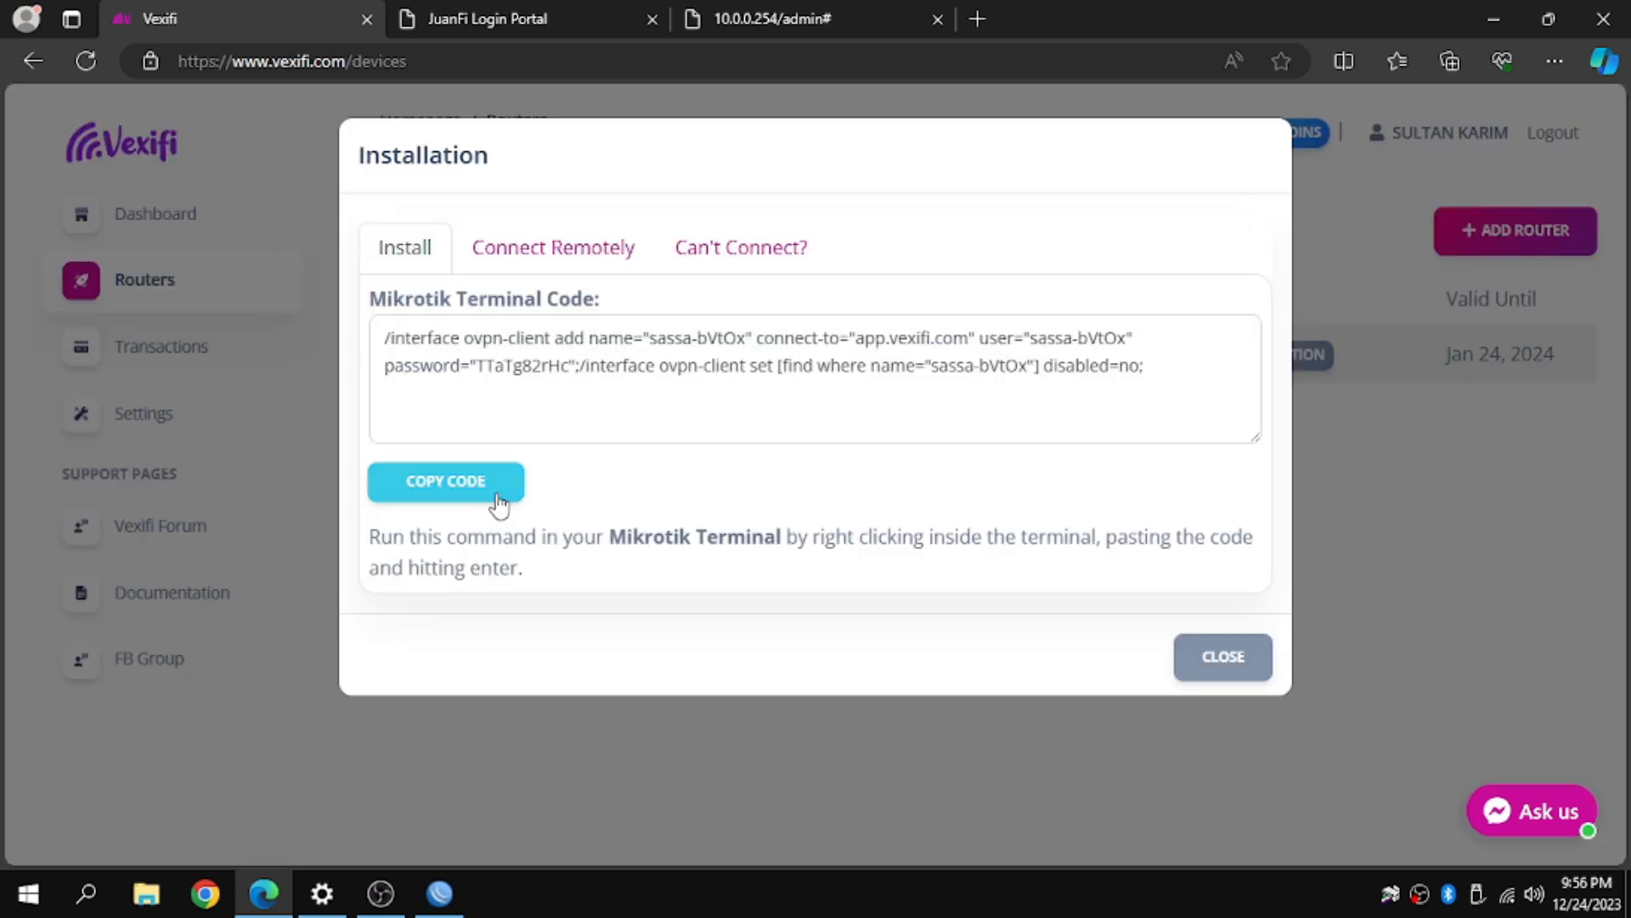
{"action": "double_click", "coordinate": [500, 506]}
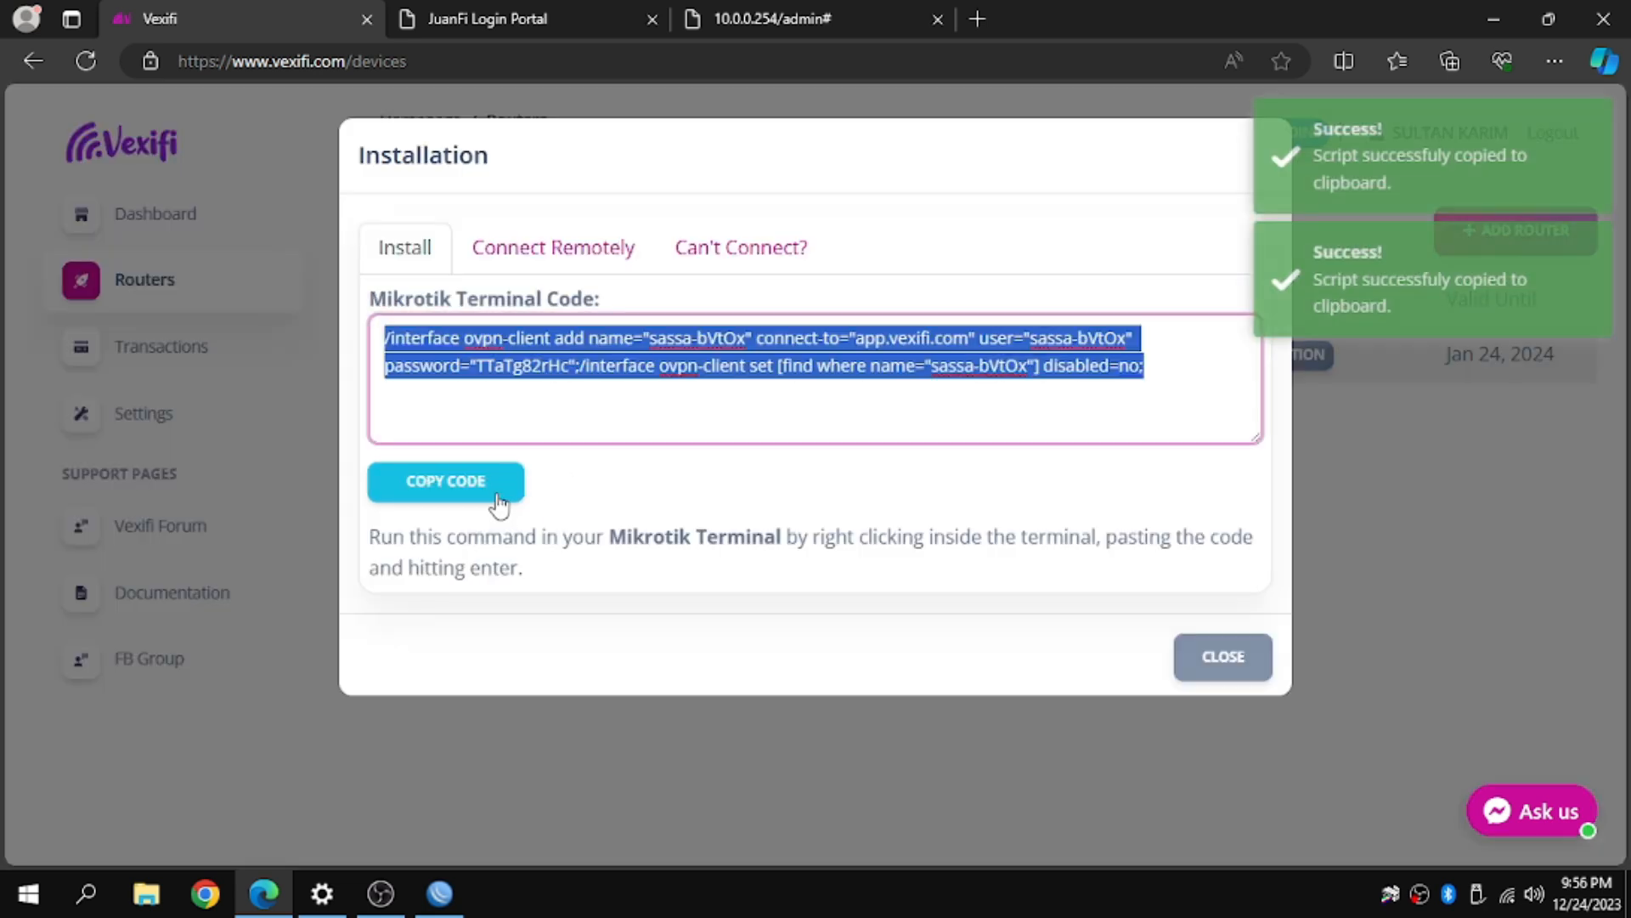
{"action": "left_click", "coordinate": [445, 883]}
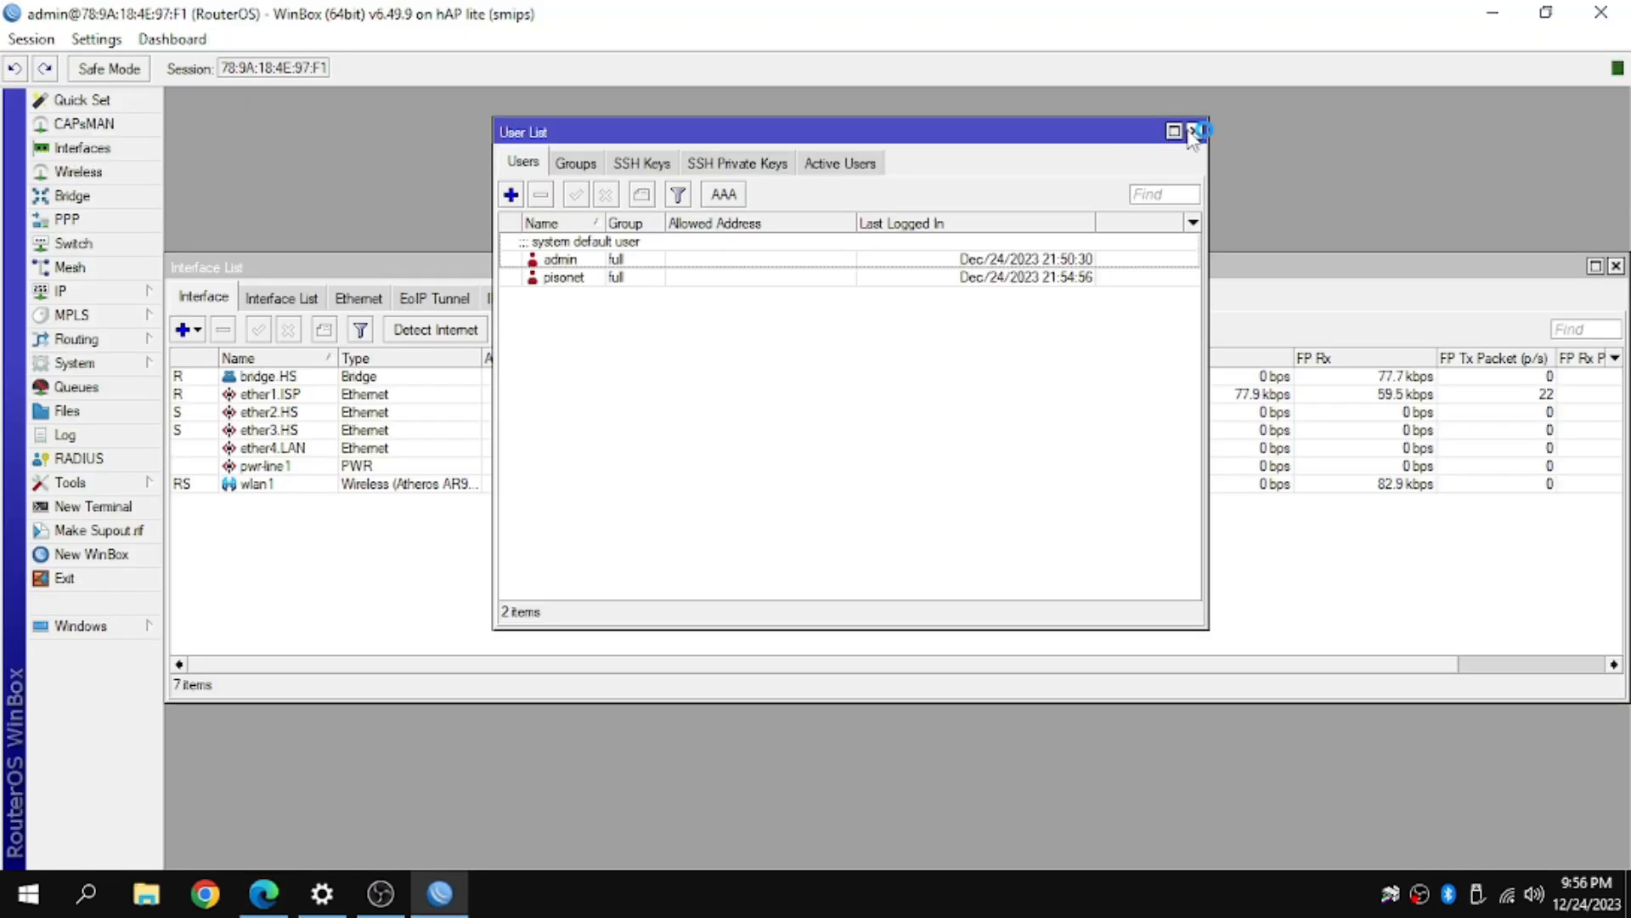
- Close the User and Interface lists, then paste and run Vexifi's ovpn-client command in a new terminal
{"action": "left_click", "coordinate": [1193, 132]}
{"action": "left_click", "coordinate": [1616, 266]}
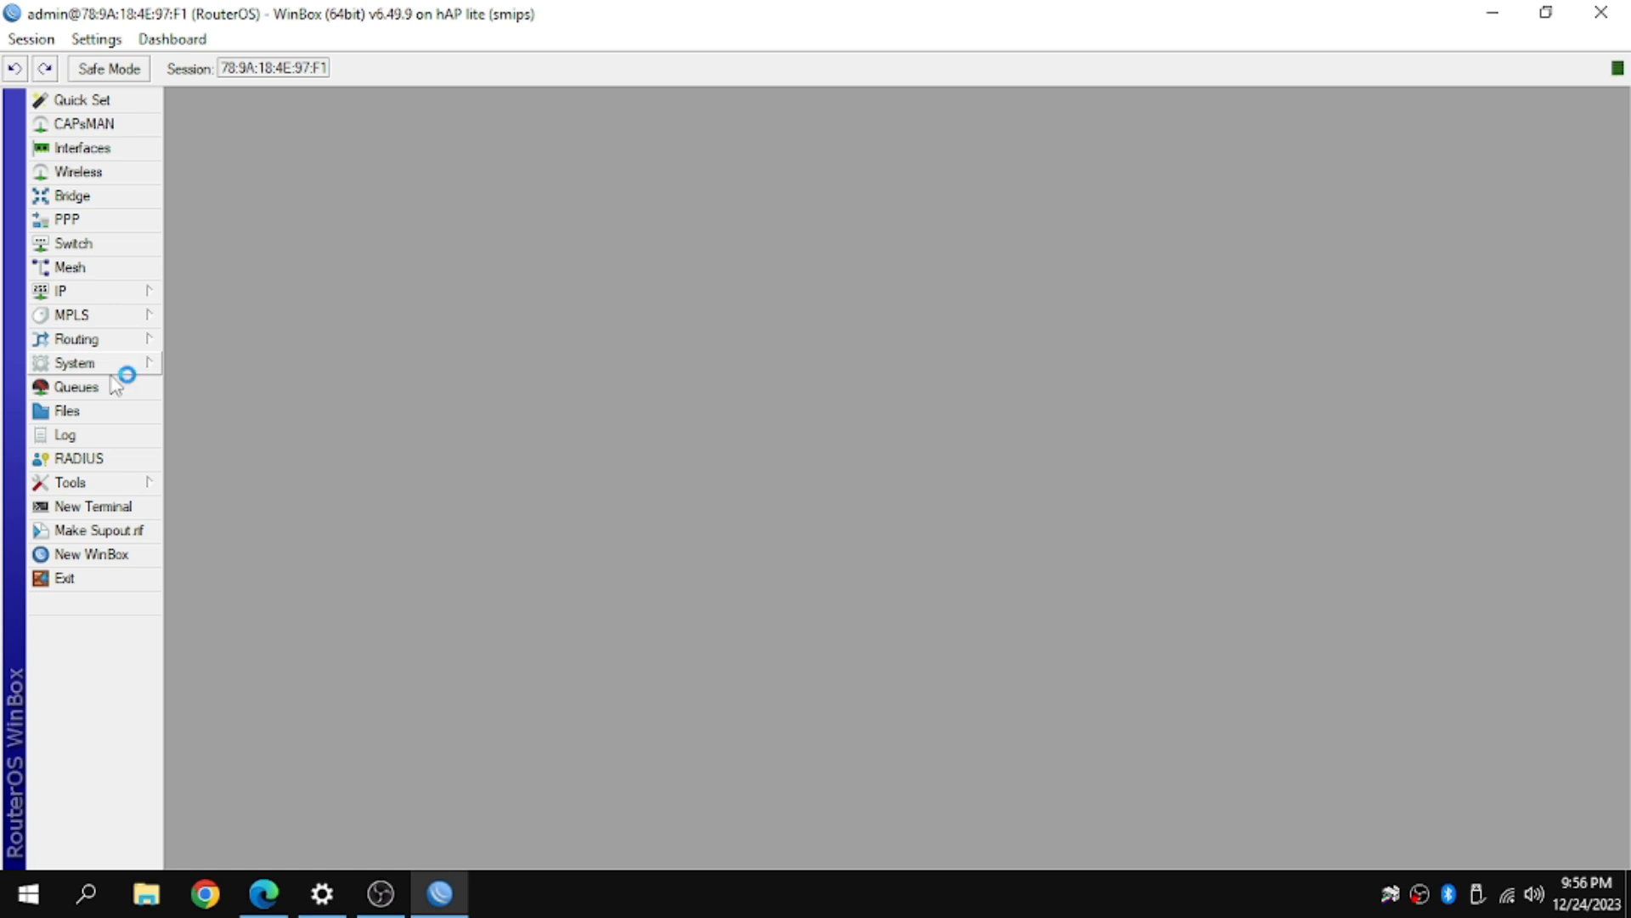
{"action": "left_click", "coordinate": [127, 506]}
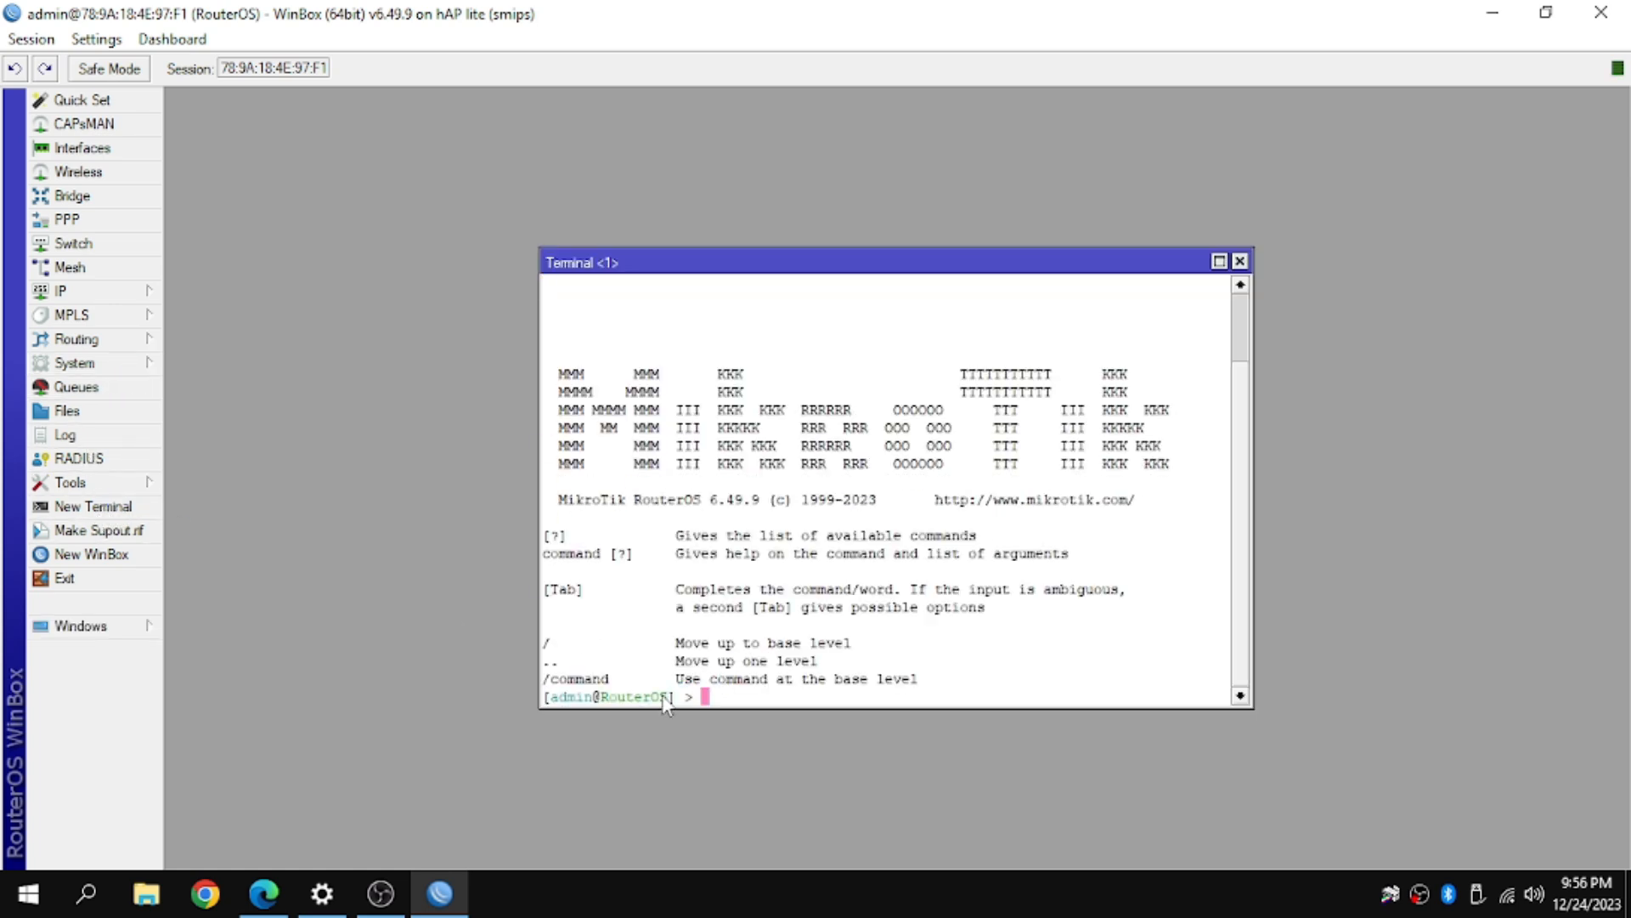
{"action": "right_click", "coordinate": [747, 700]}
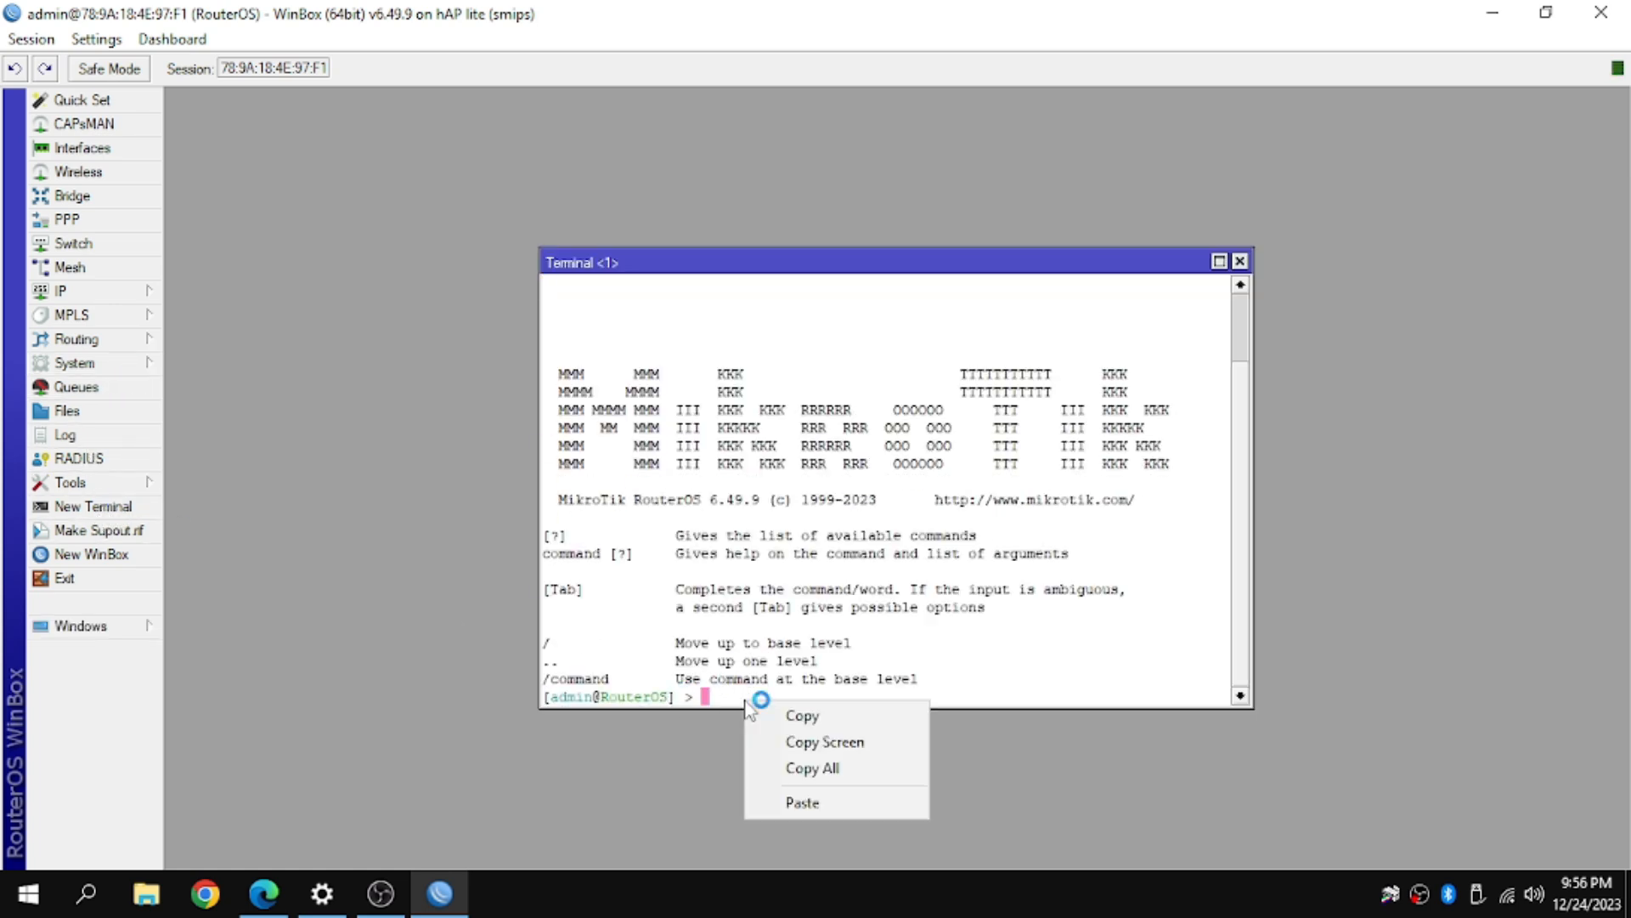
{"action": "left_click", "coordinate": [814, 807]}
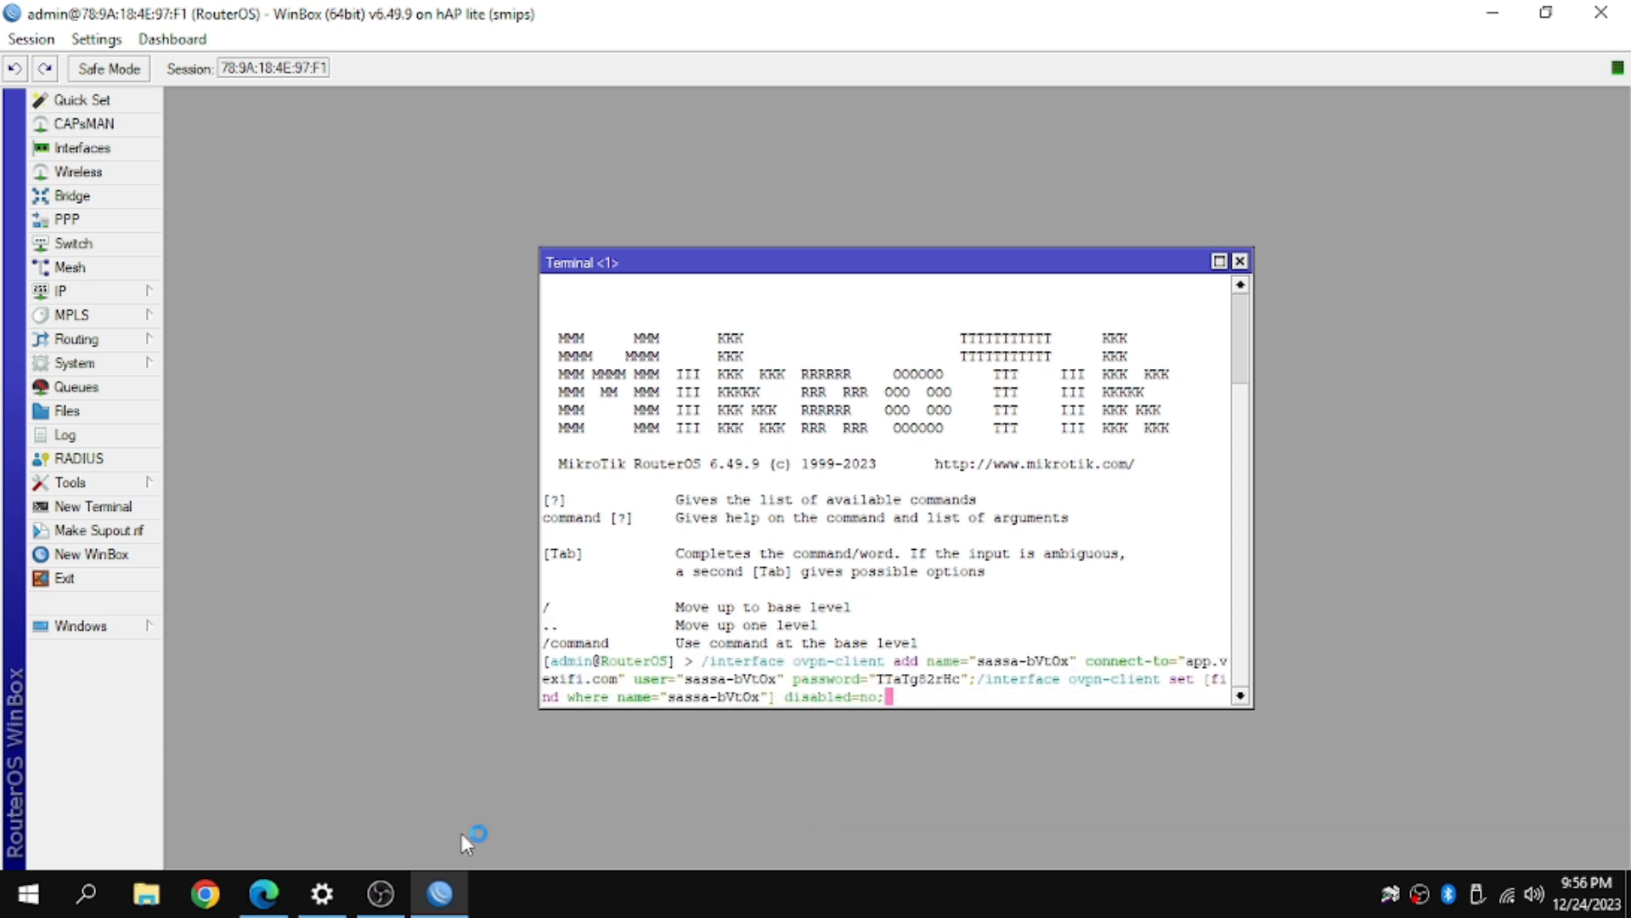
{"action": "key", "text": "Return"}
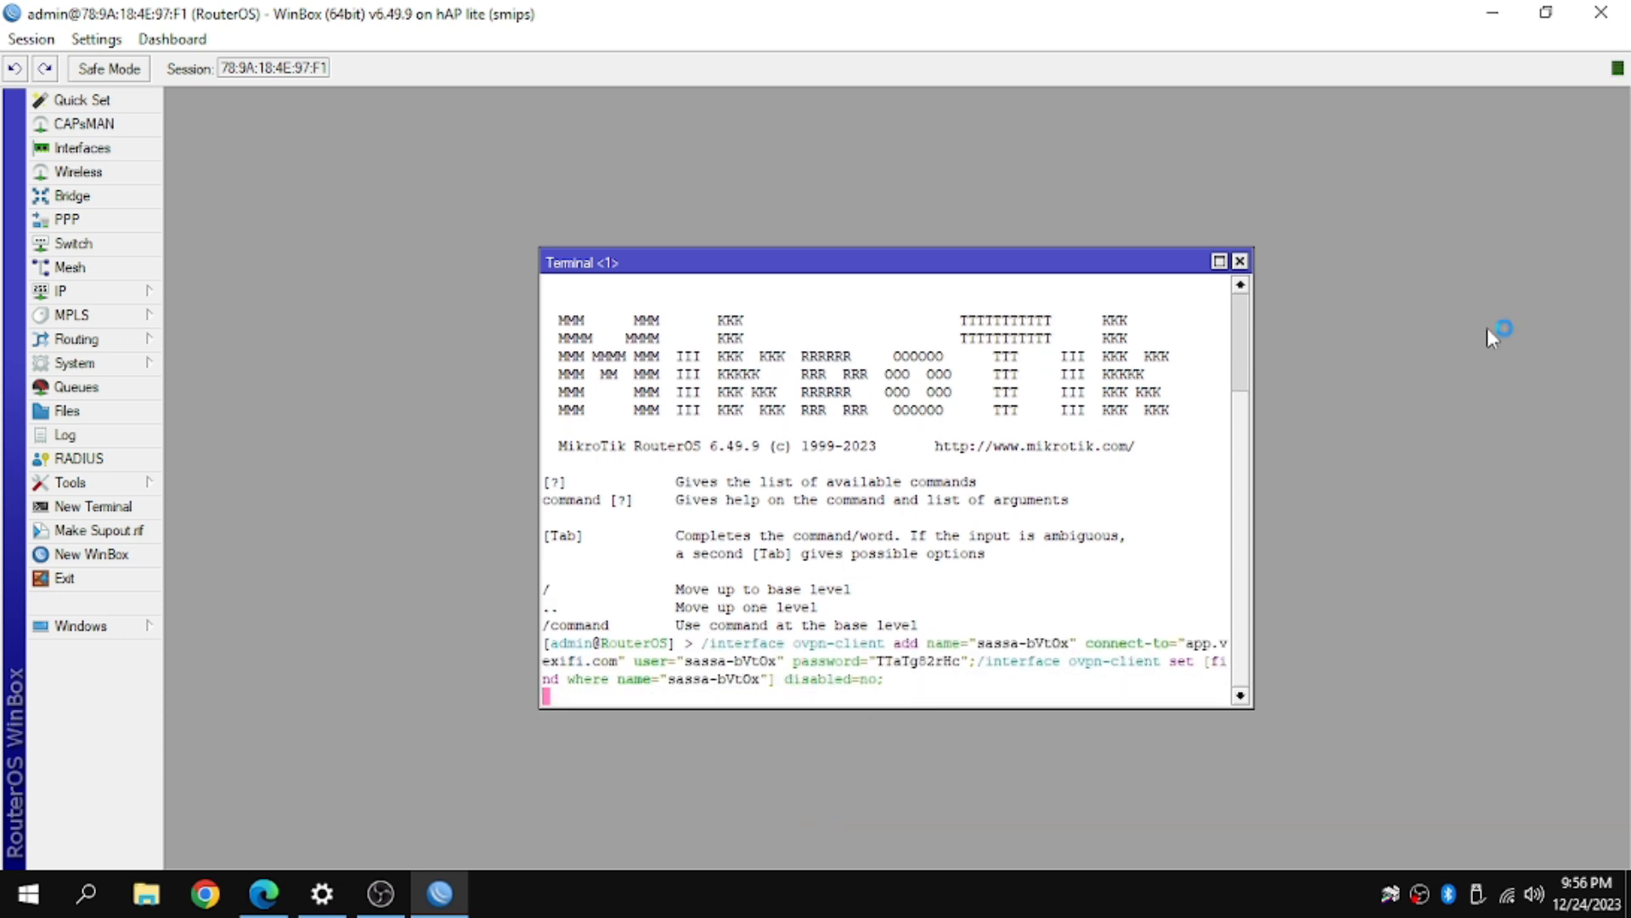
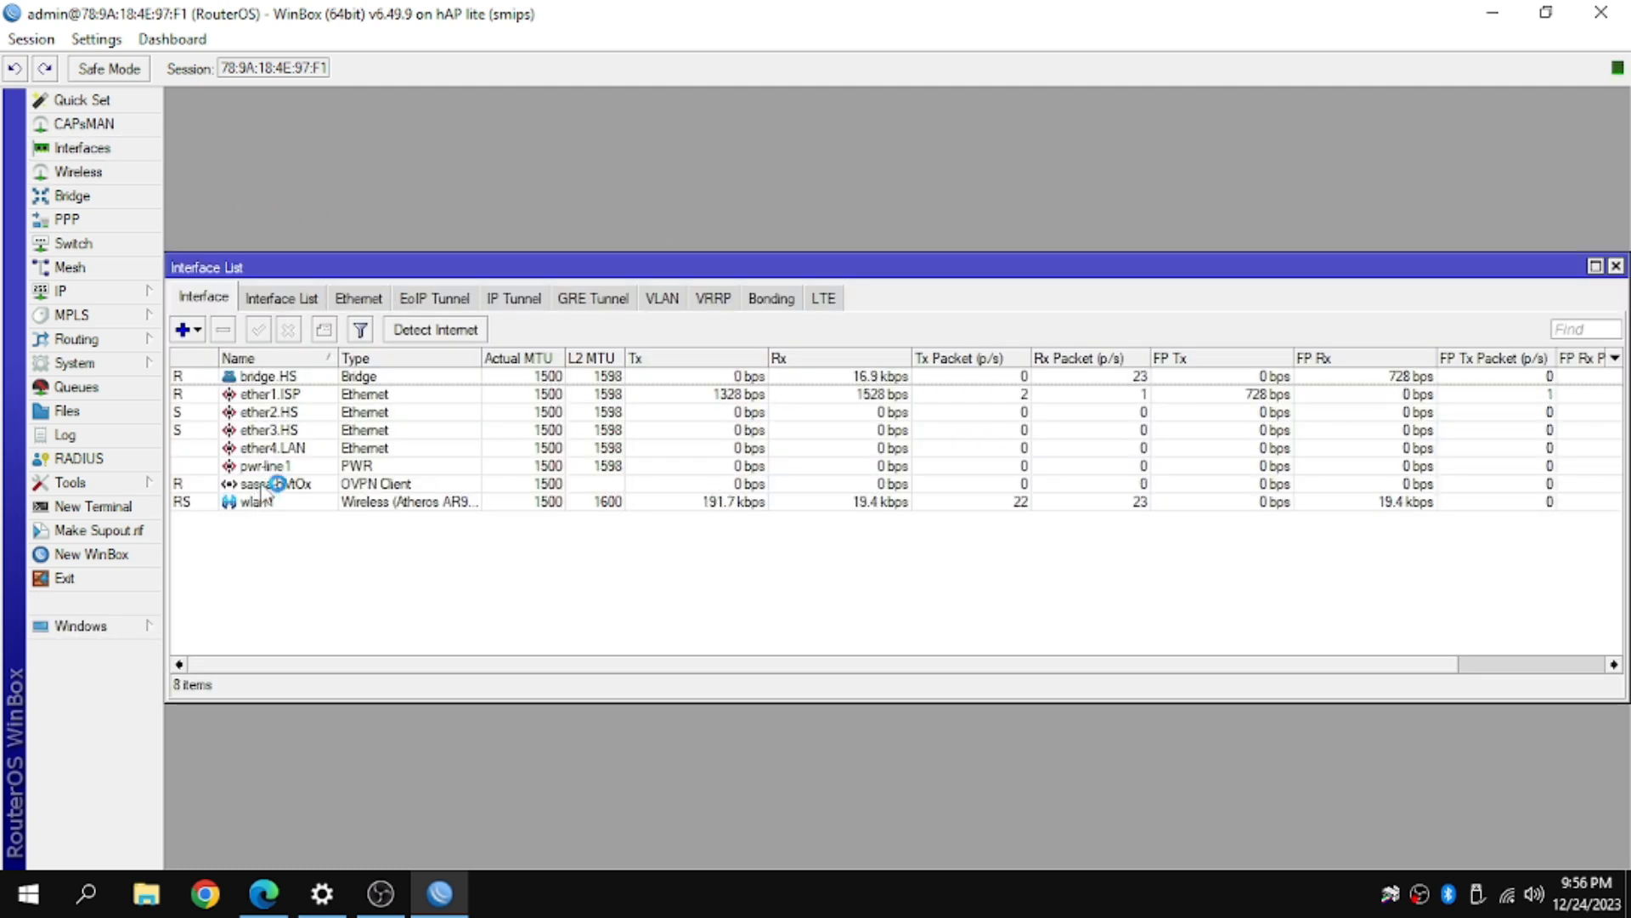
- Show the OVPN client interface's dial-out settings (app.vexifi.com, port 1194)
{"action": "double_click", "coordinate": [262, 487]}
{"action": "left_click", "coordinate": [262, 485]}
{"action": "left_click", "coordinate": [810, 221]}
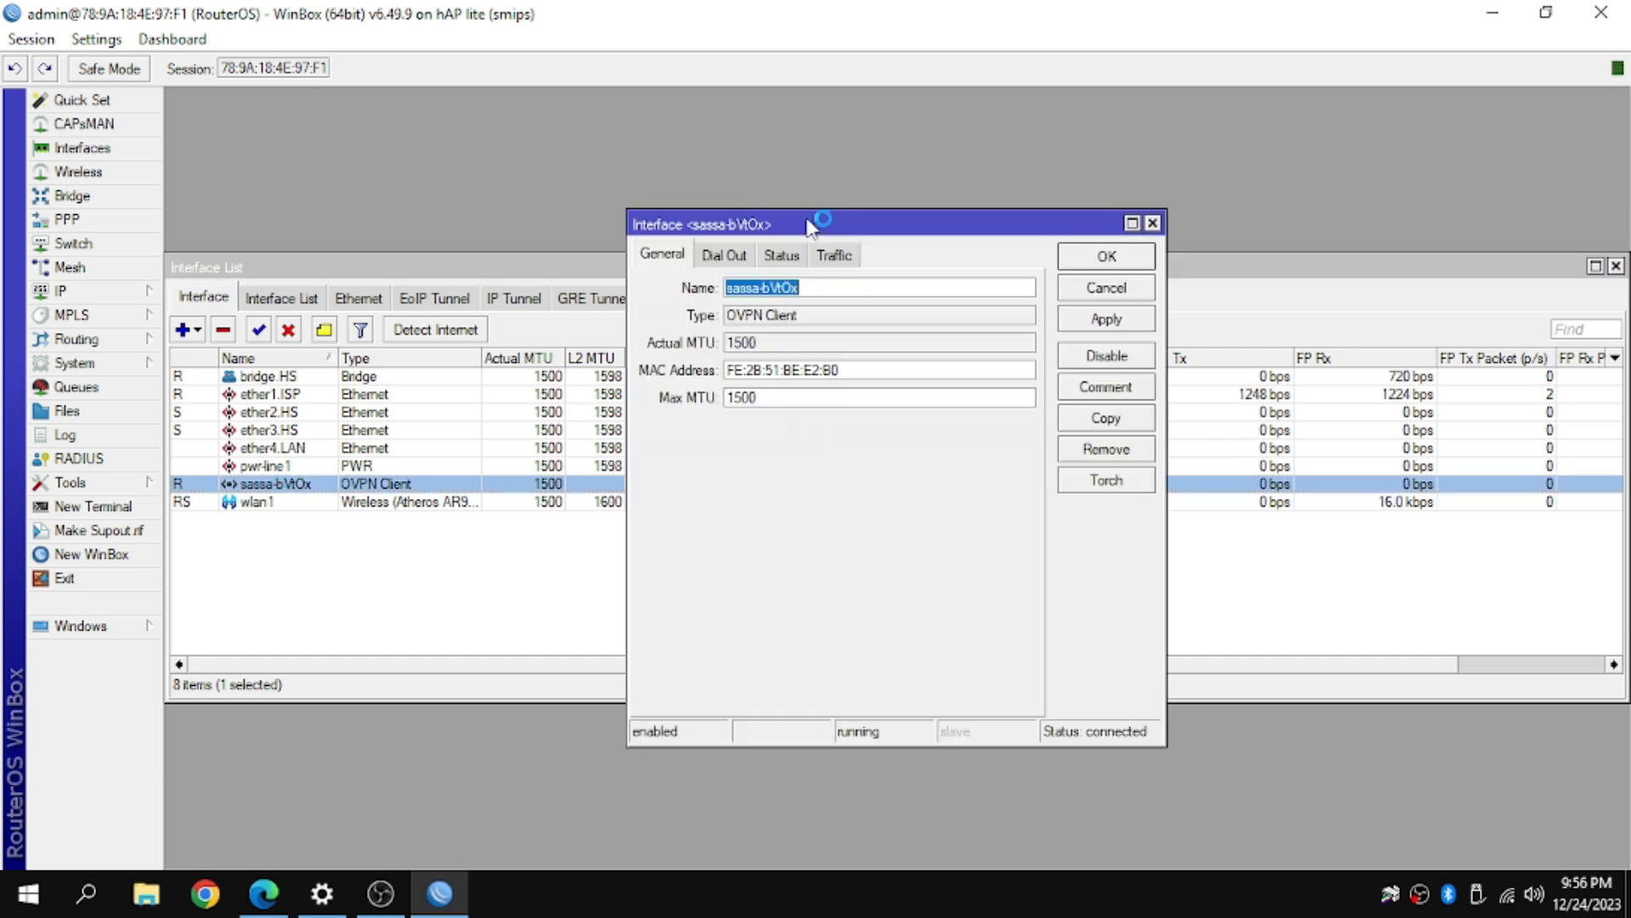
{"action": "left_click", "coordinate": [748, 257]}
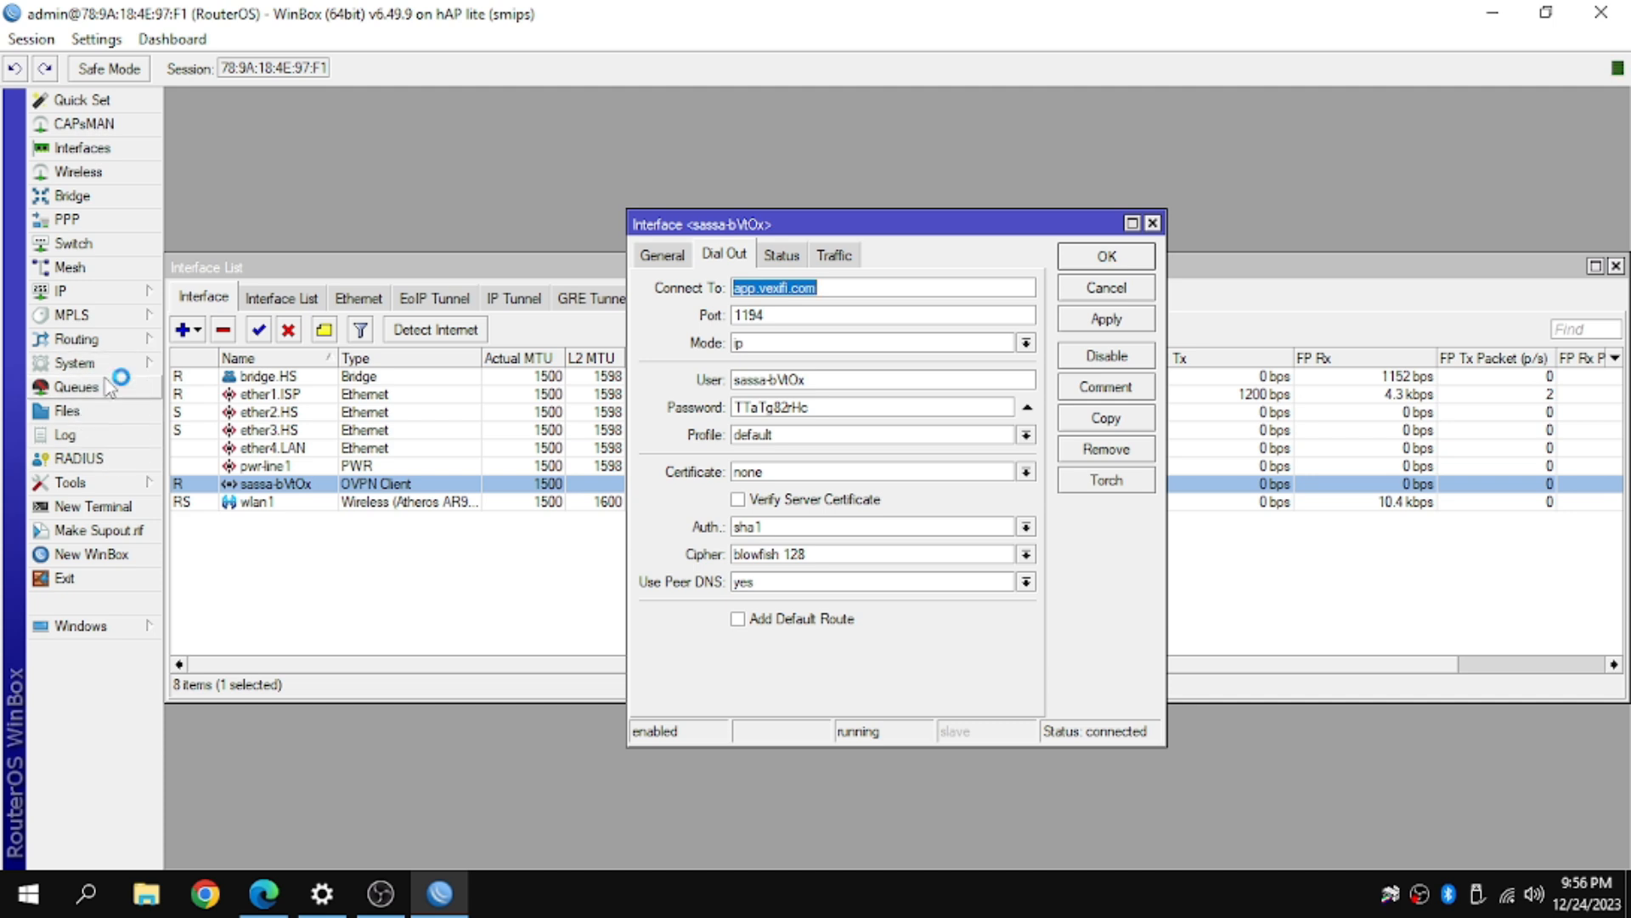
- Open the router's User List from System and arrange it beside the interface settings
{"action": "left_click", "coordinate": [81, 363]}
{"action": "left_click", "coordinate": [202, 830]}
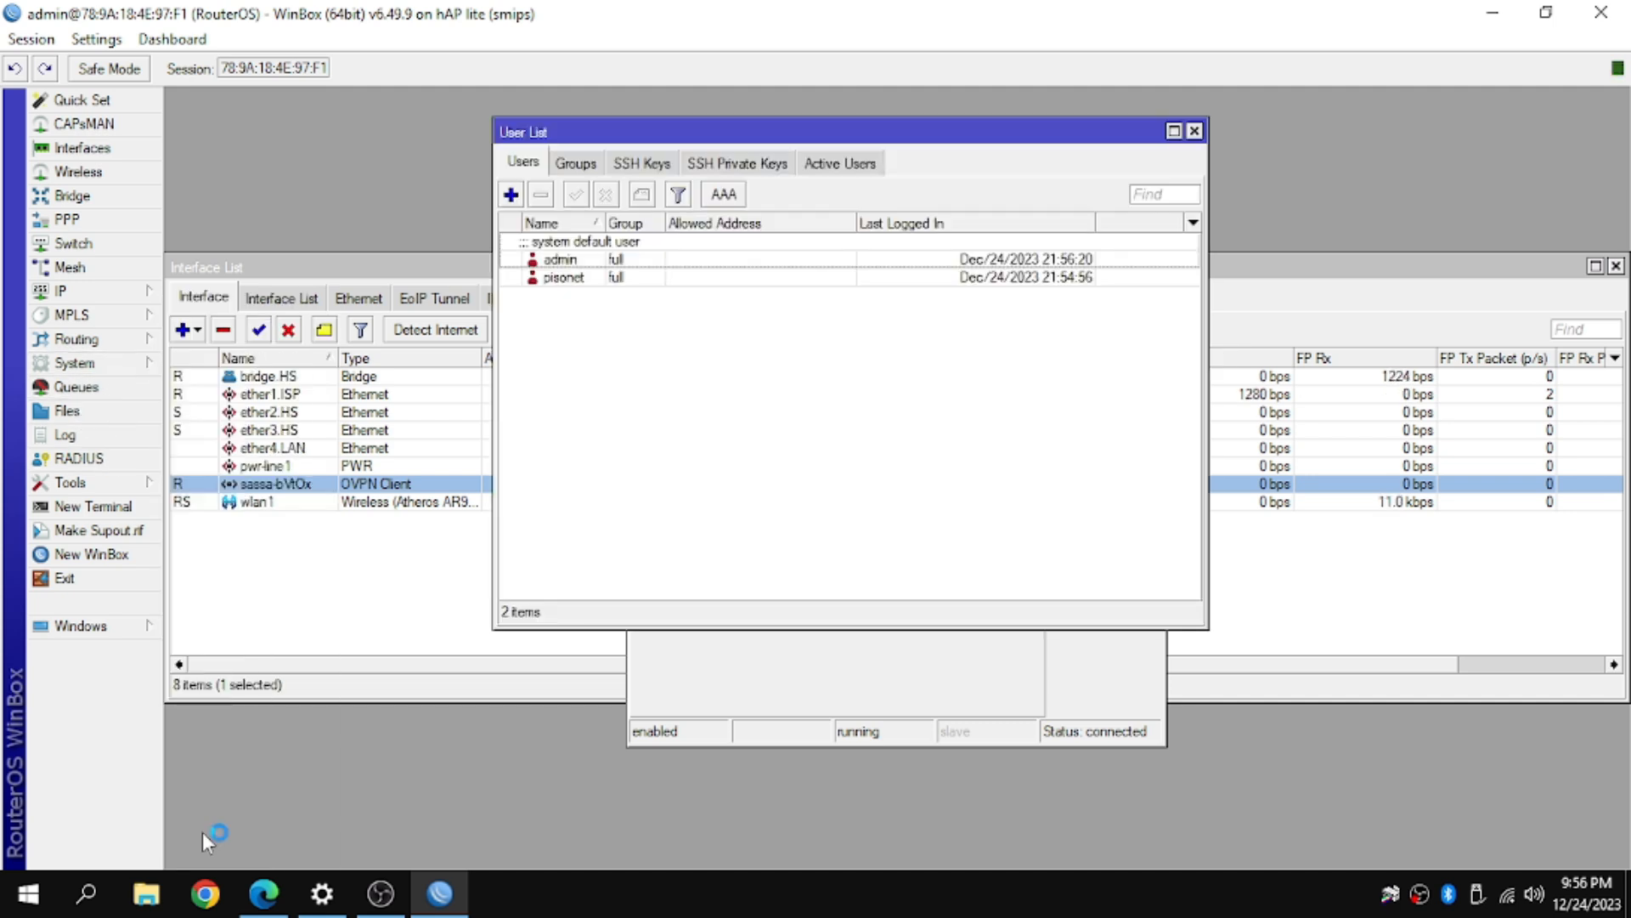
{"action": "left_click_drag", "start_coordinate": [864, 131], "coordinate": [1378, 270]}
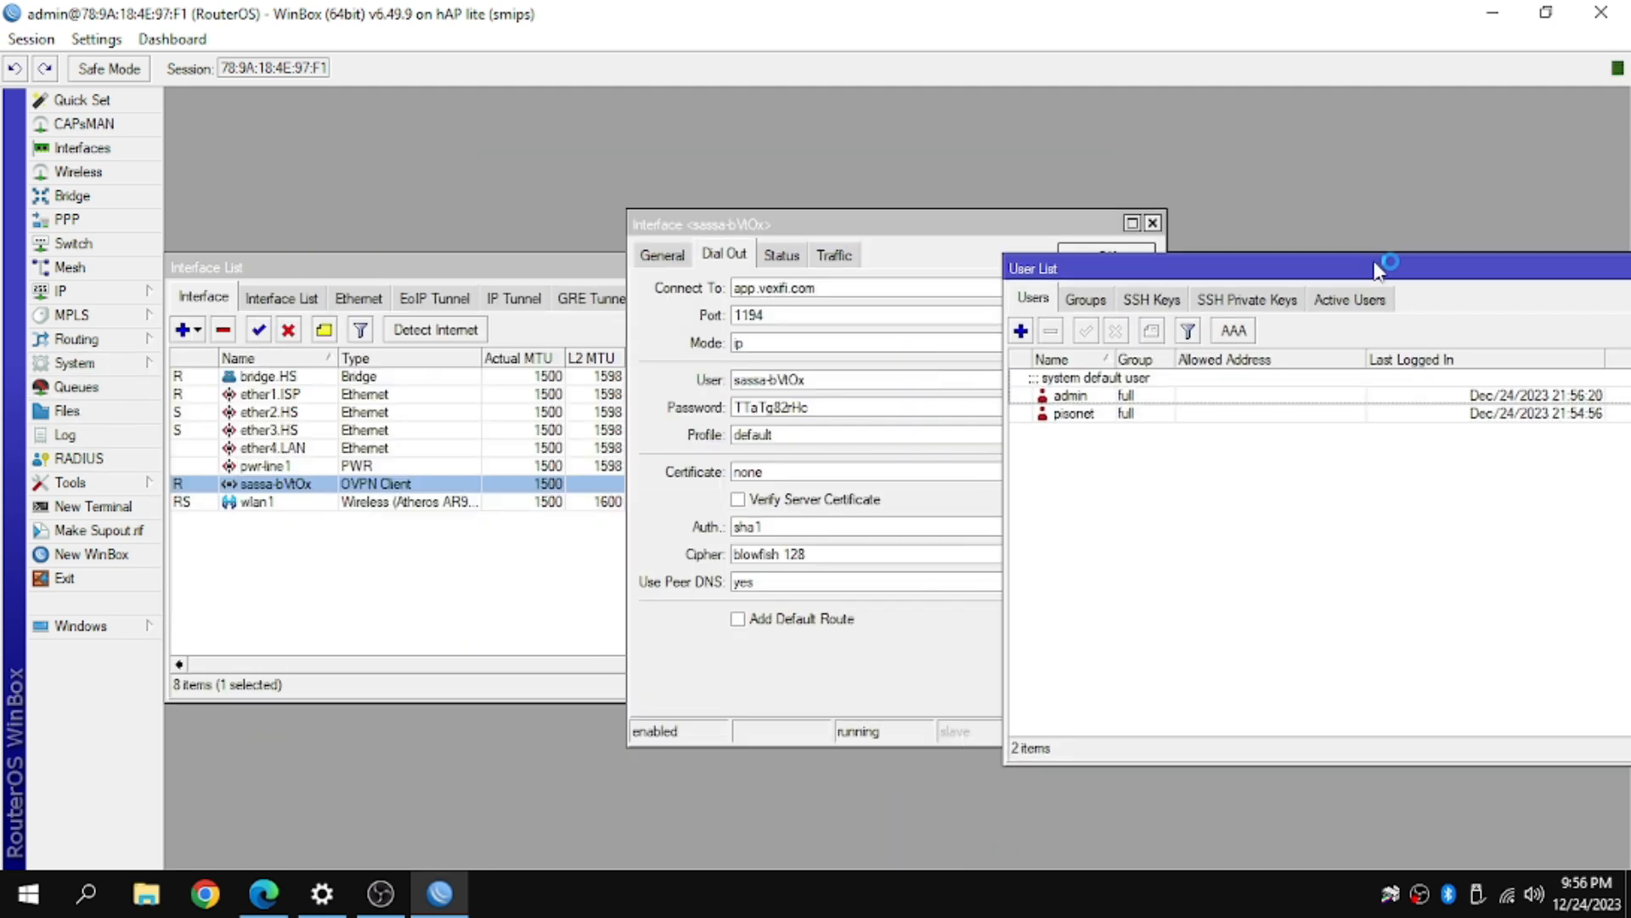
{"action": "left_click_drag", "start_coordinate": [898, 224], "coordinate": [521, 169]}
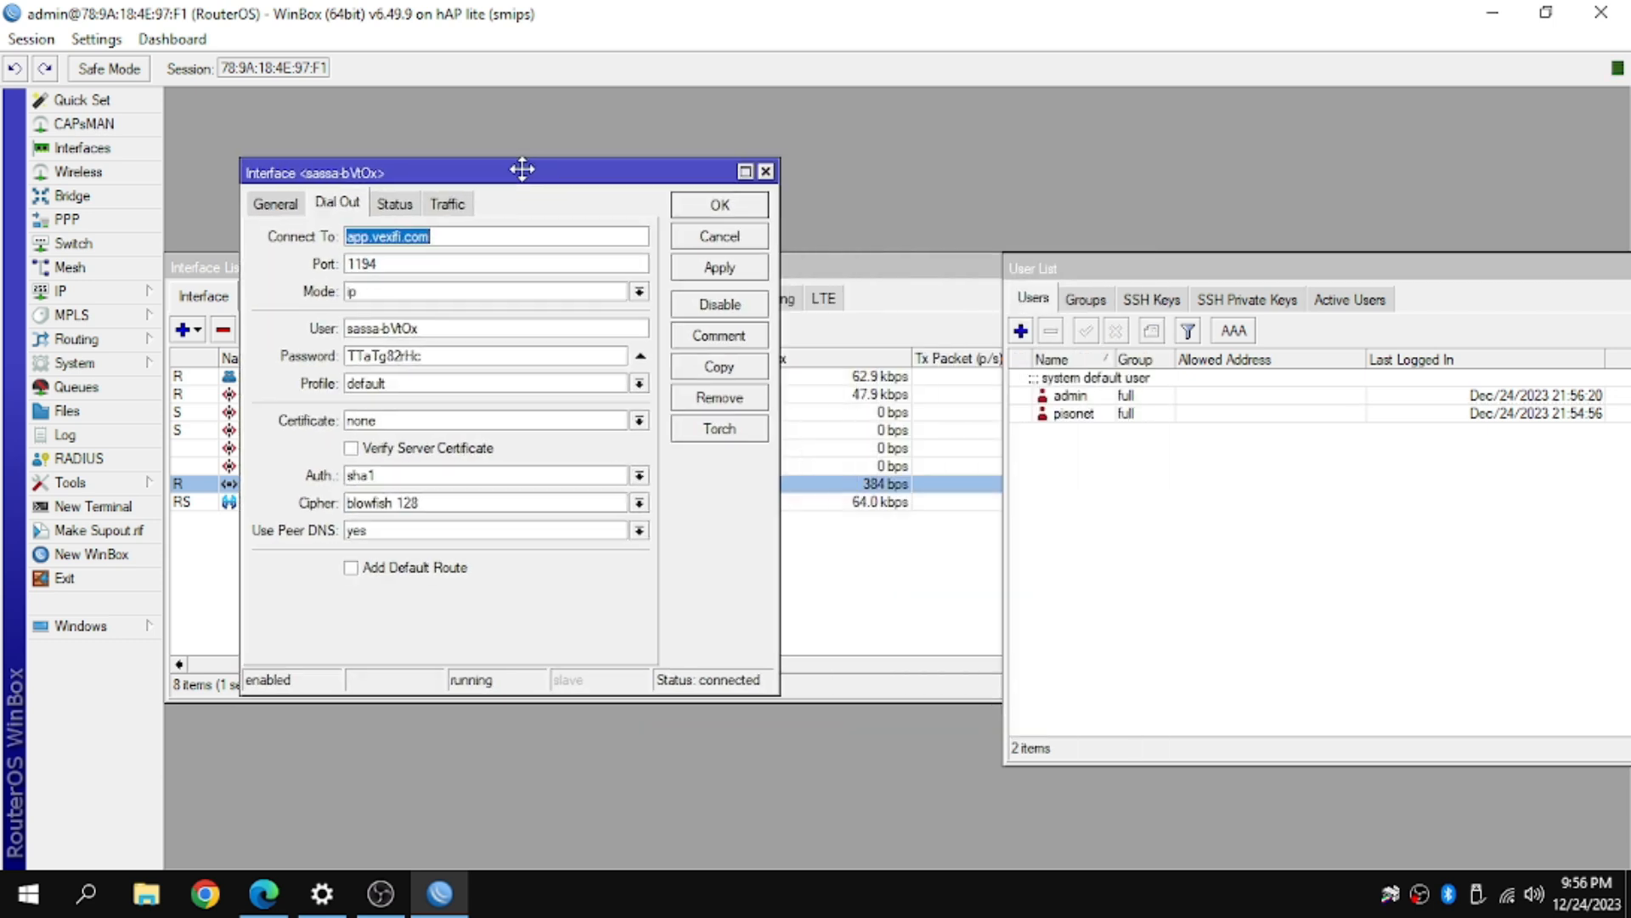
{"action": "left_click_drag", "start_coordinate": [1072, 261], "coordinate": [882, 163]}
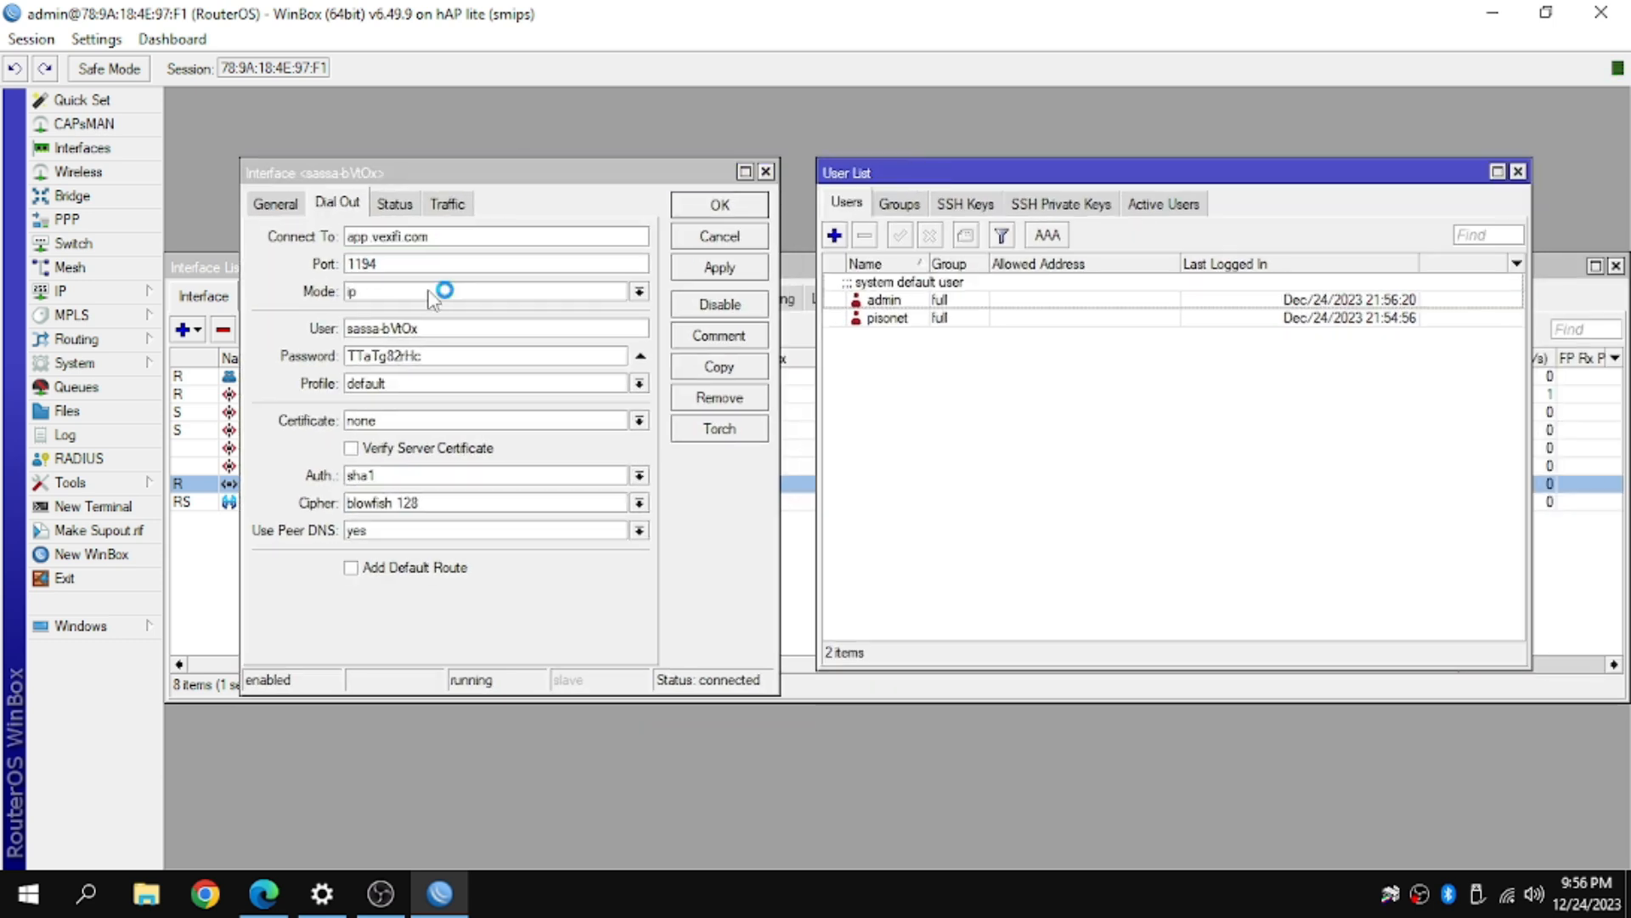
- Add a new router user named after the dial-out user name, in the full group
{"action": "left_click", "coordinate": [425, 342]}
{"action": "right_click", "coordinate": [388, 328]}
{"action": "left_click", "coordinate": [447, 374]}
{"action": "left_click", "coordinate": [835, 235]}
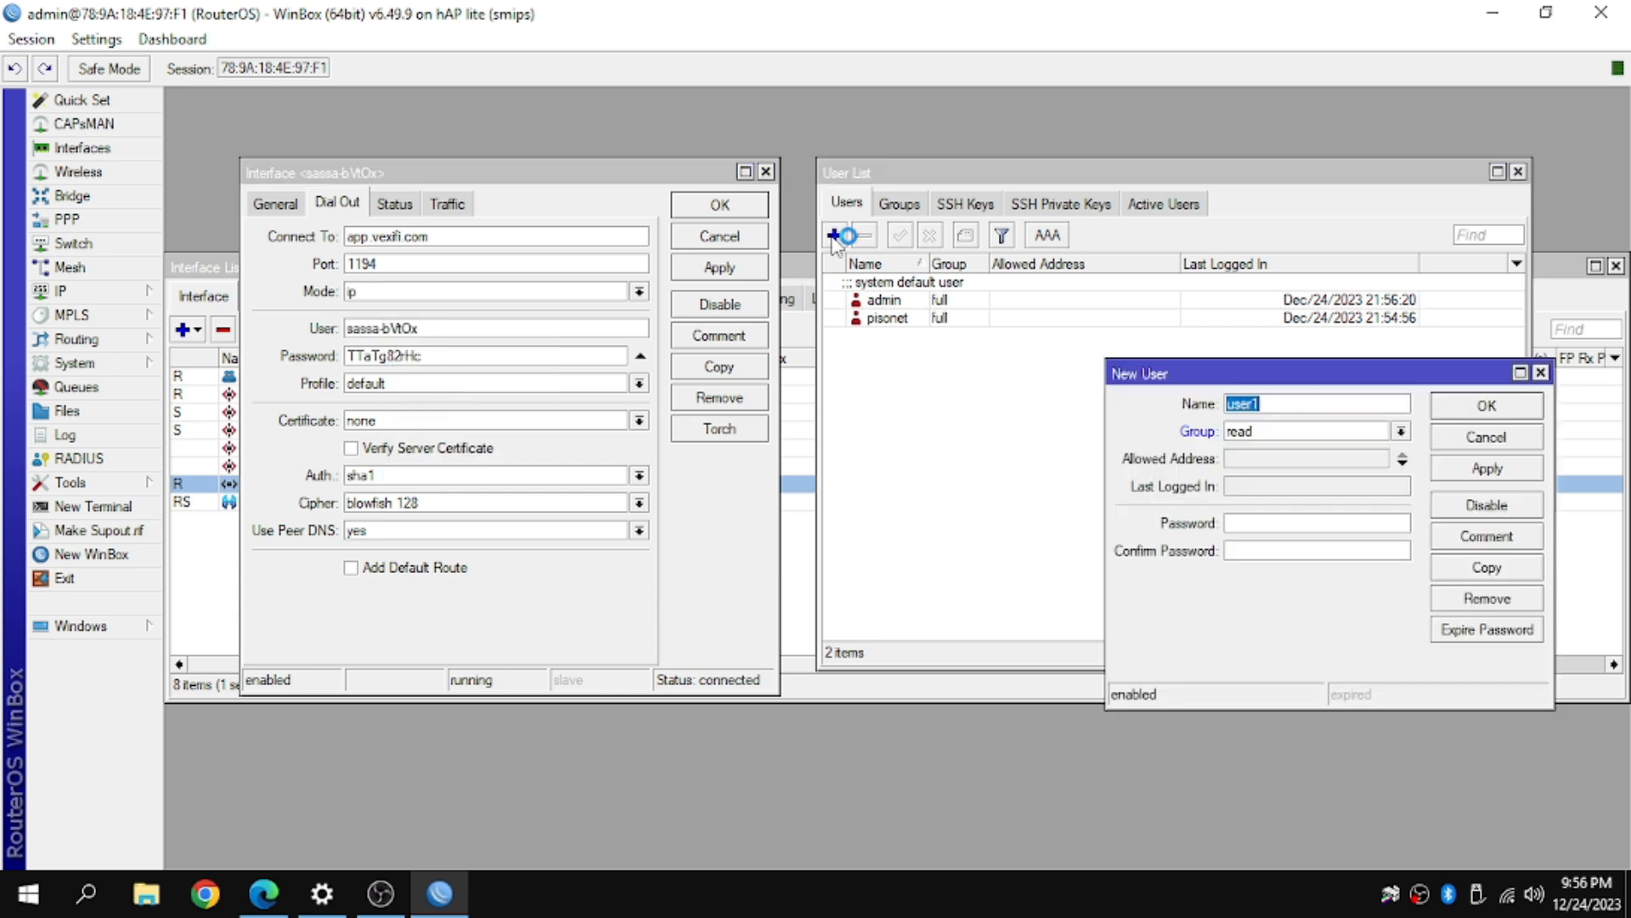
{"action": "right_click", "coordinate": [1261, 403]}
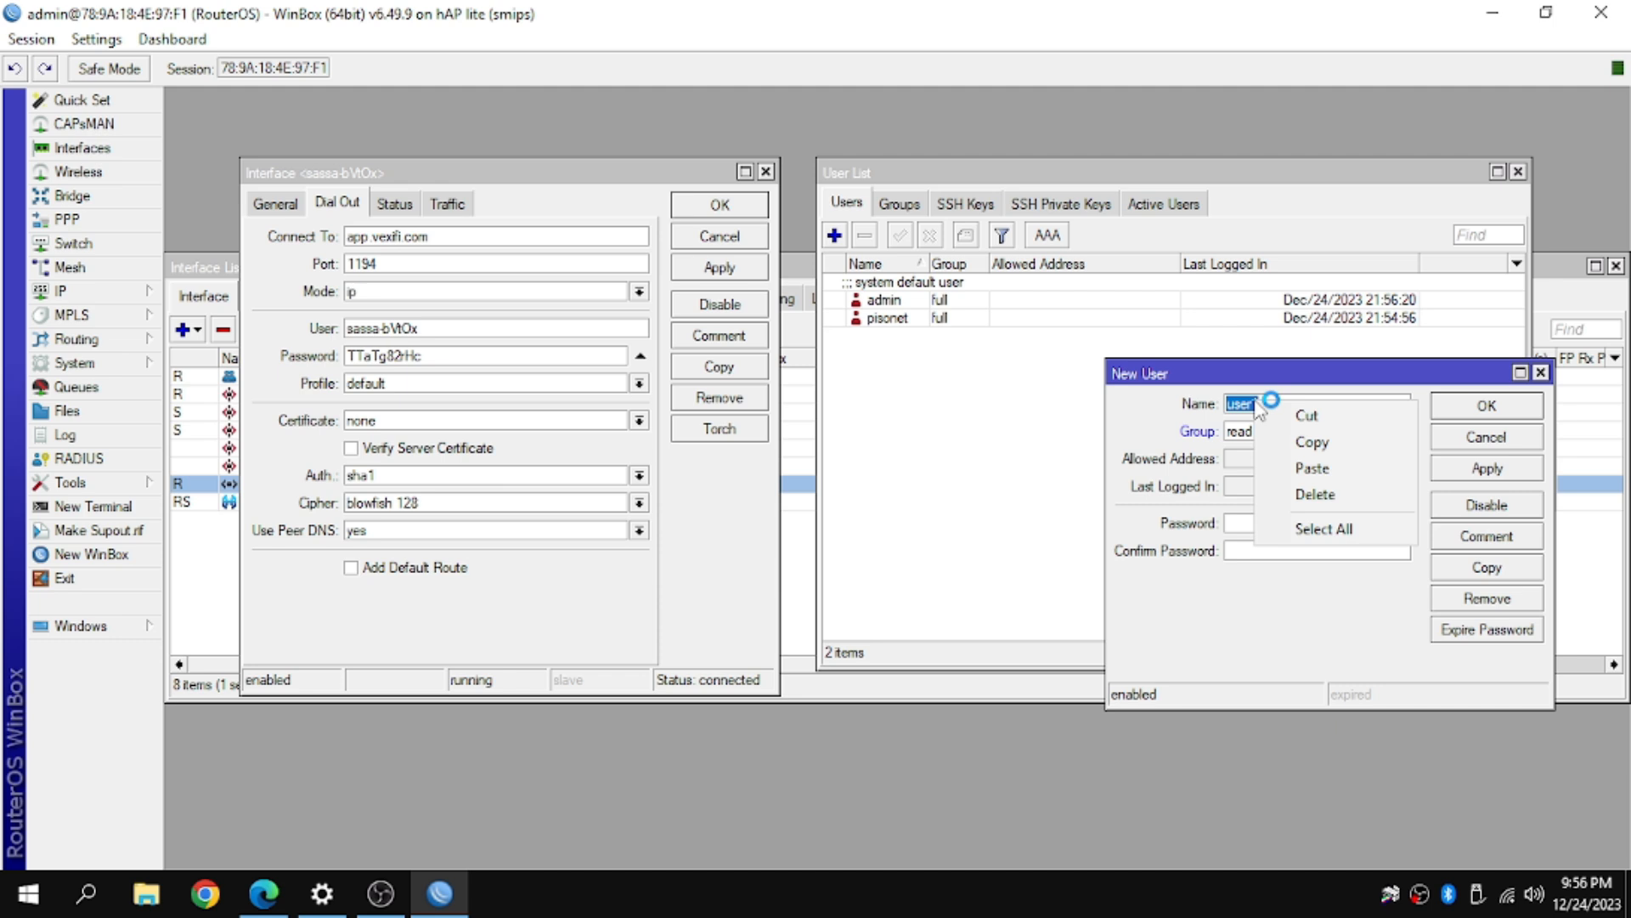
{"action": "left_click", "coordinate": [1317, 469]}
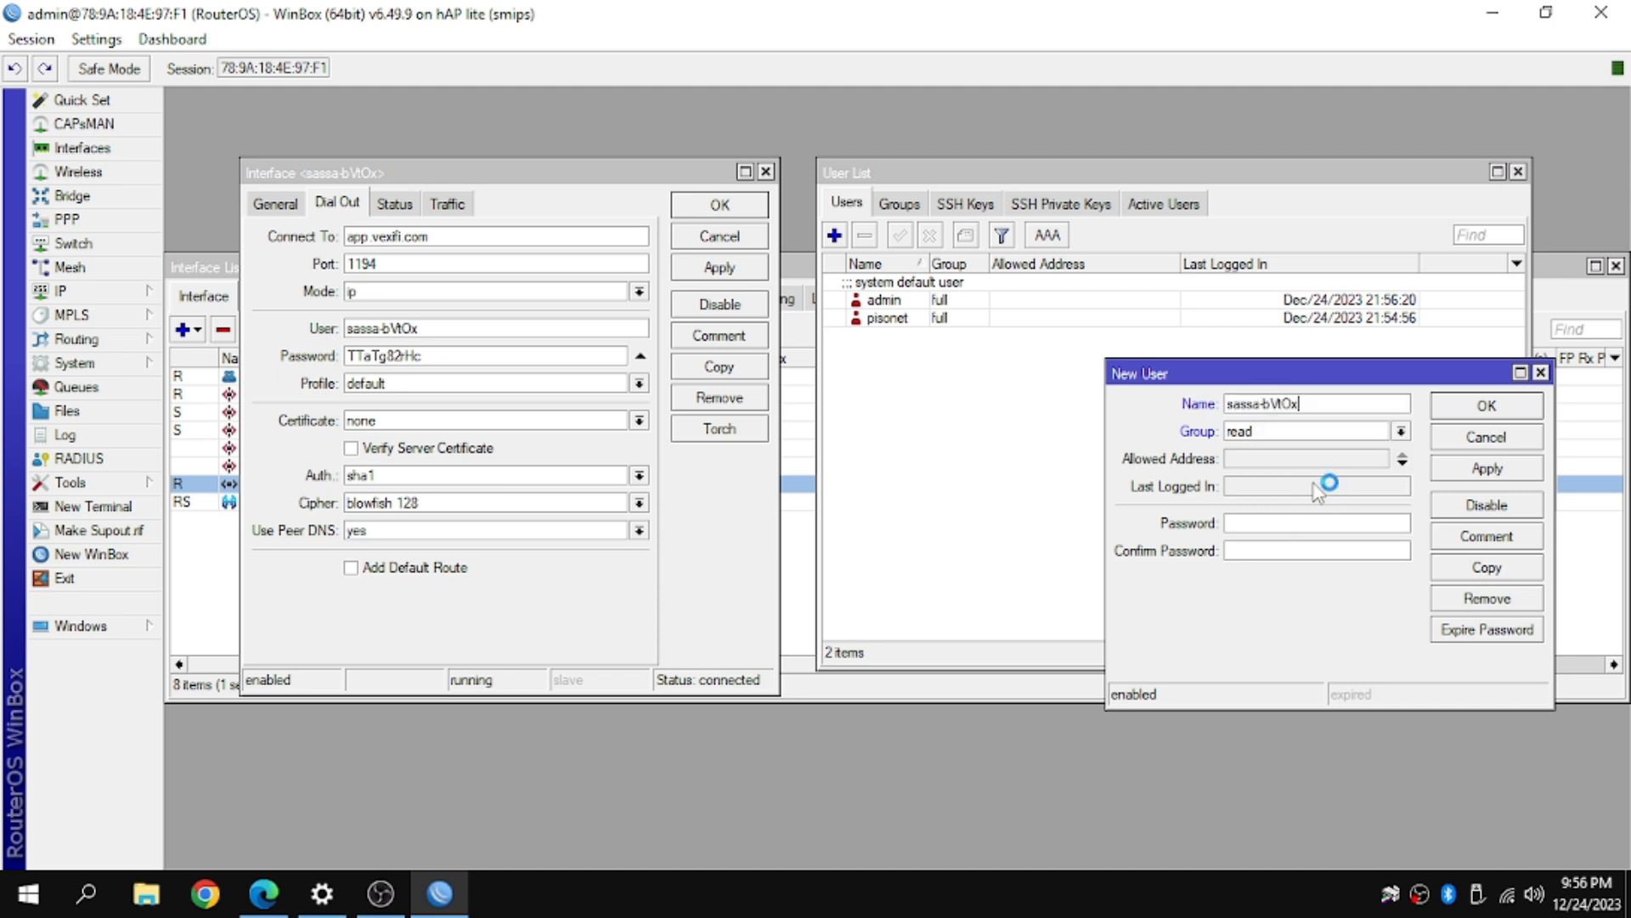
{"action": "left_click", "coordinate": [1270, 431]}
{"action": "left_click", "coordinate": [1239, 450]}
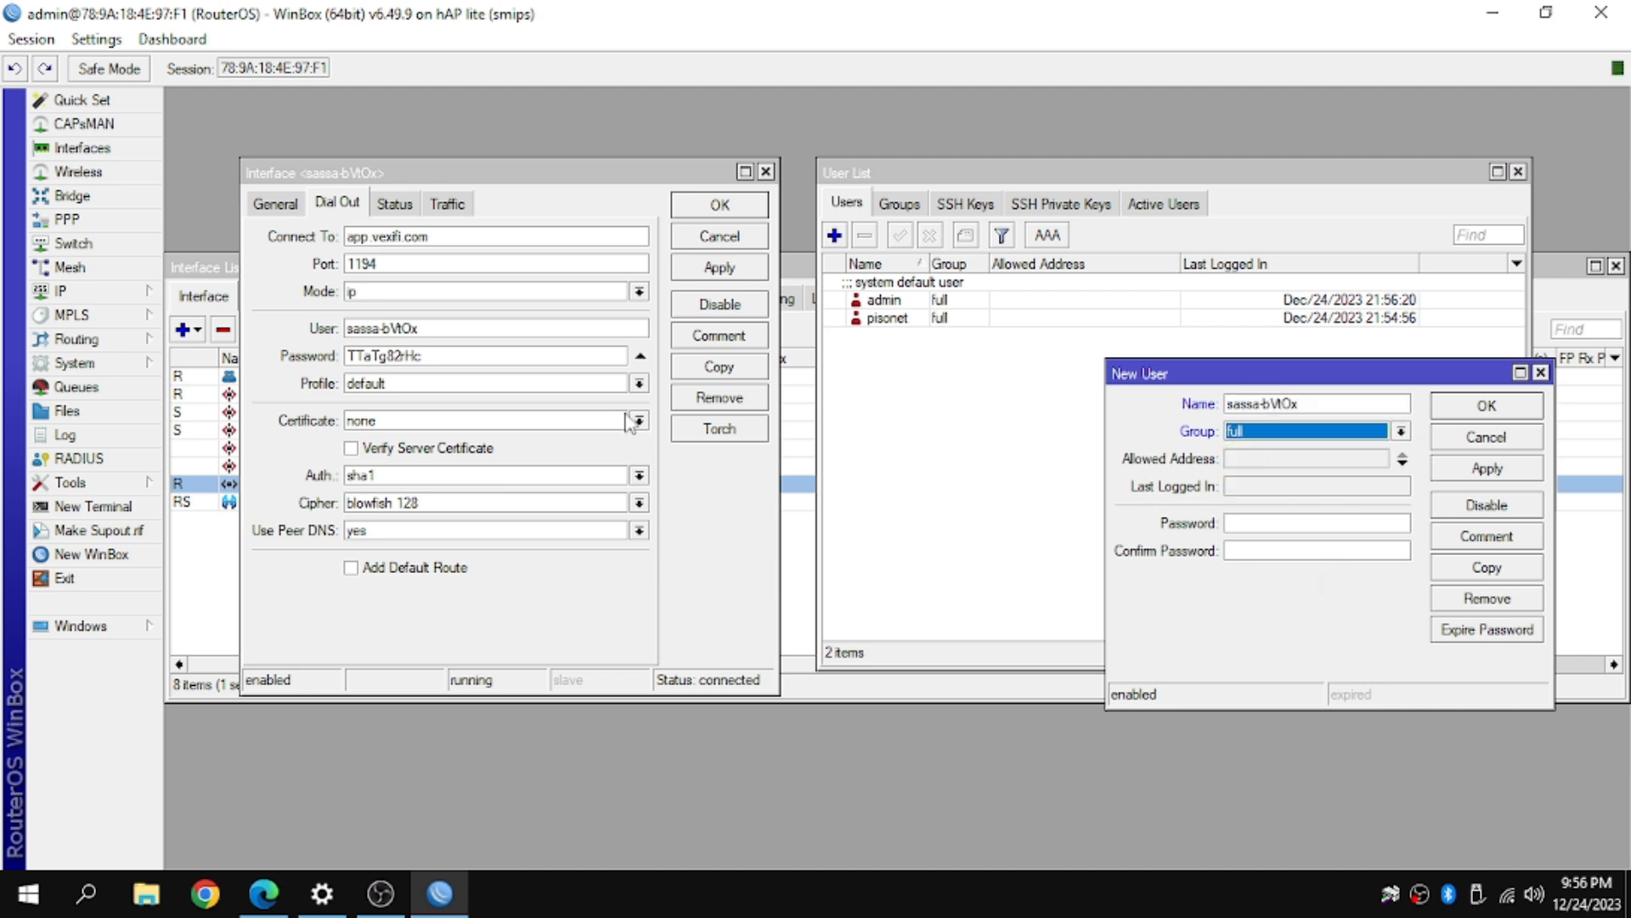
- Give the new user the dial-out password, confirmed, then save it and close the user windows
{"action": "double_click", "coordinate": [378, 355]}
{"action": "right_click", "coordinate": [367, 353]}
{"action": "left_click", "coordinate": [400, 390]}
{"action": "left_click", "coordinate": [1234, 521]}
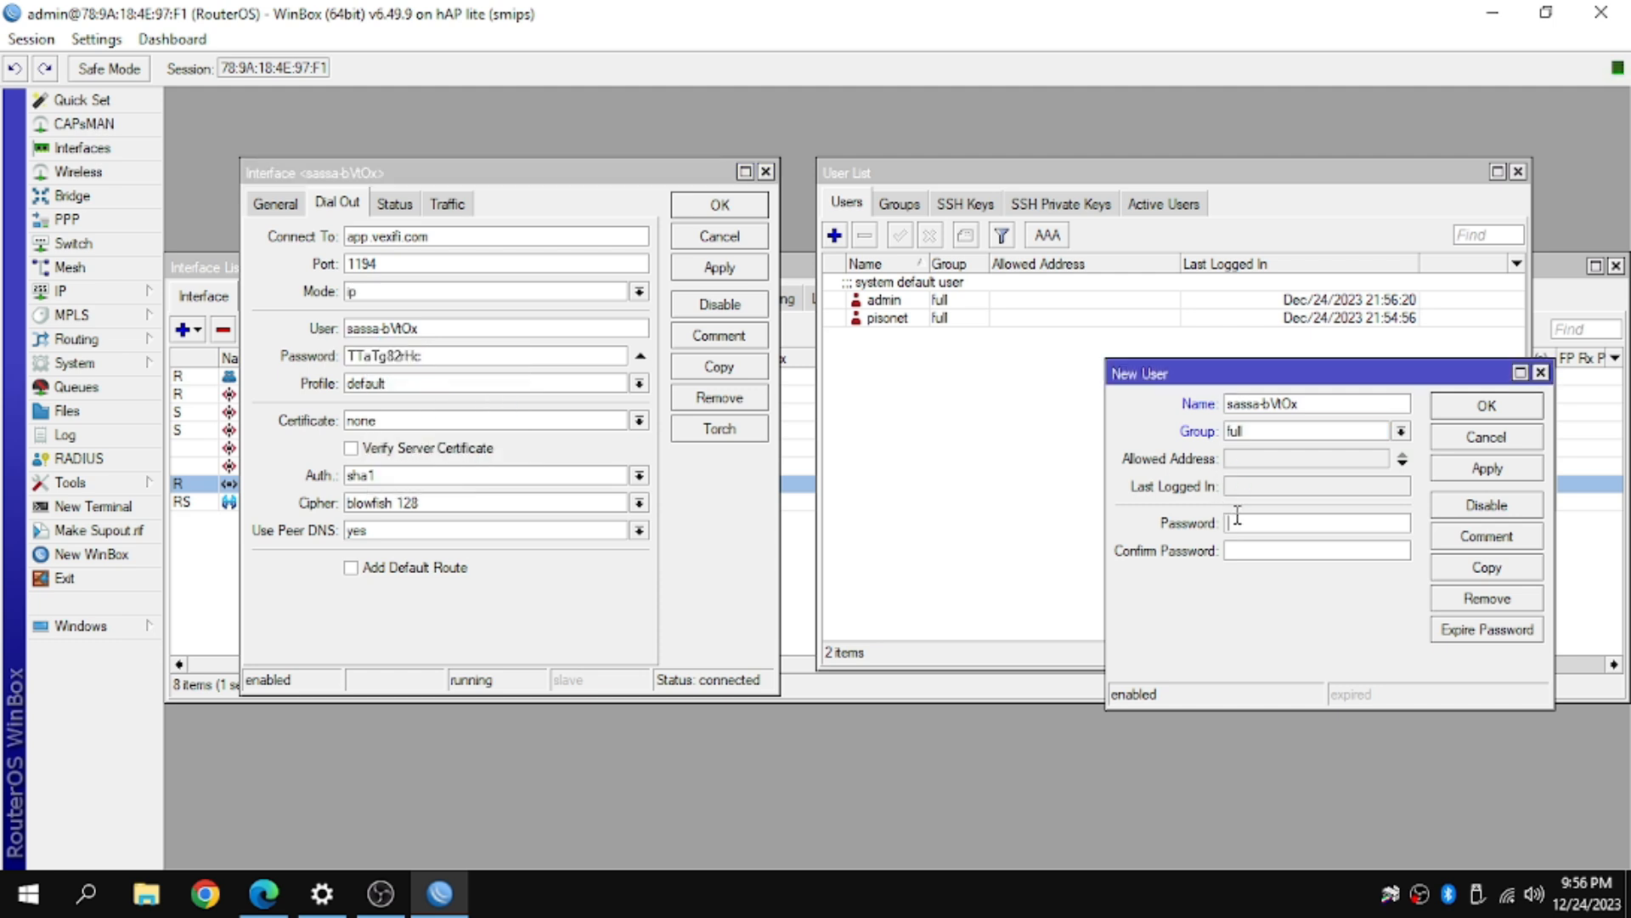
{"action": "right_click", "coordinate": [1233, 519]}
{"action": "left_click", "coordinate": [1295, 585]}
{"action": "right_click", "coordinate": [1256, 553]}
{"action": "left_click", "coordinate": [1308, 617]}
{"action": "left_click", "coordinate": [1479, 488]}
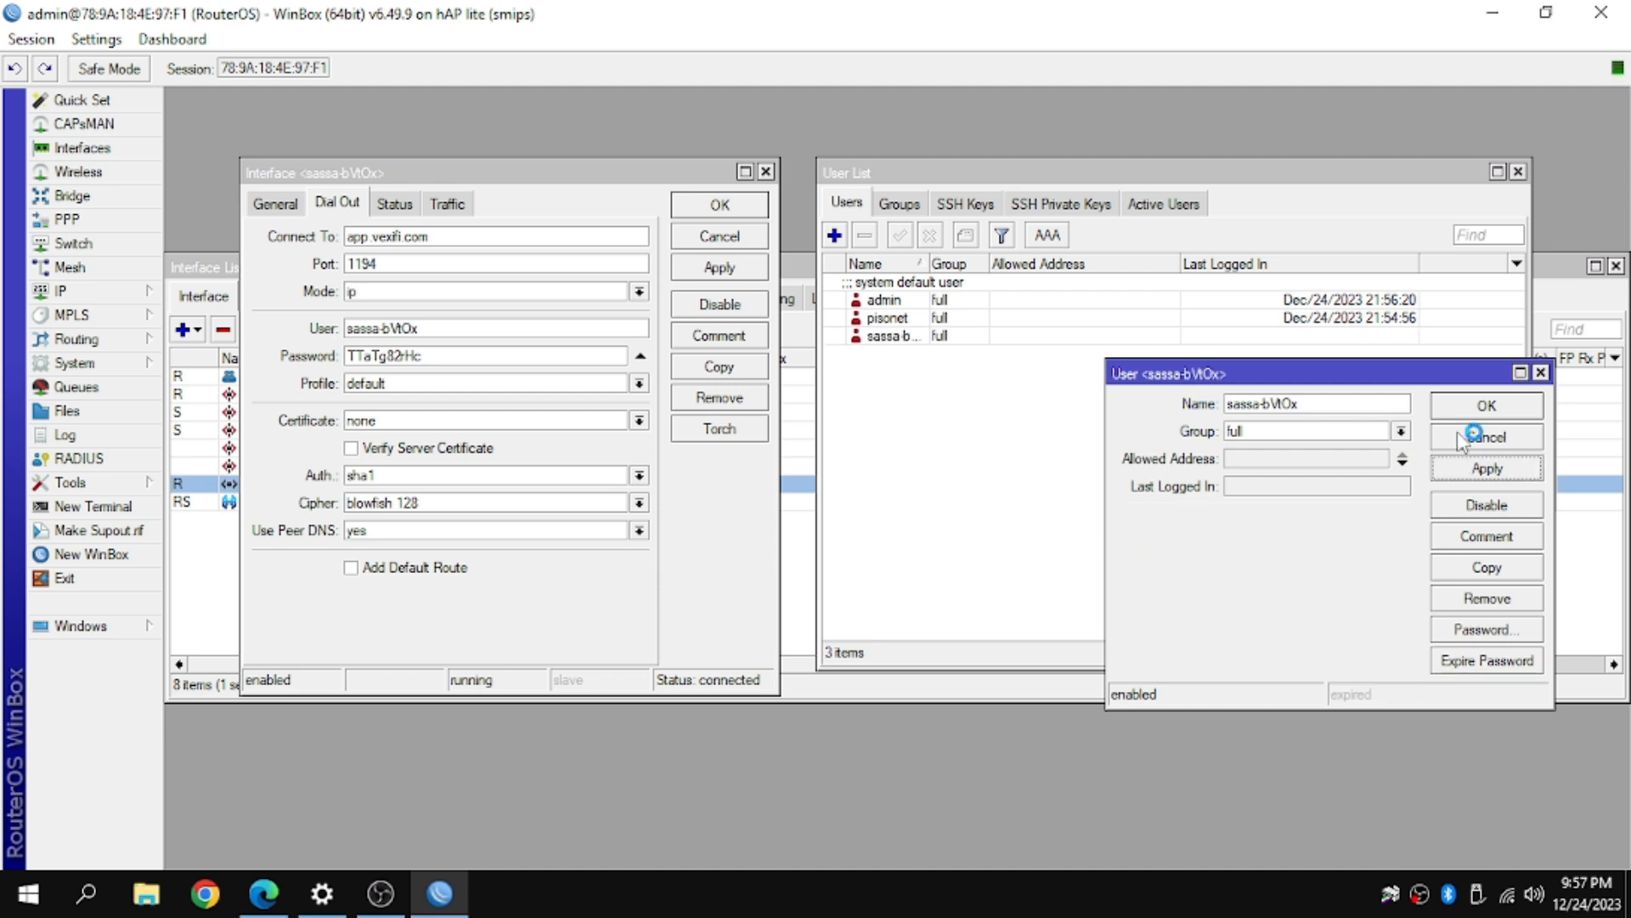
{"action": "left_click", "coordinate": [1474, 408]}
{"action": "left_click", "coordinate": [1517, 172]}
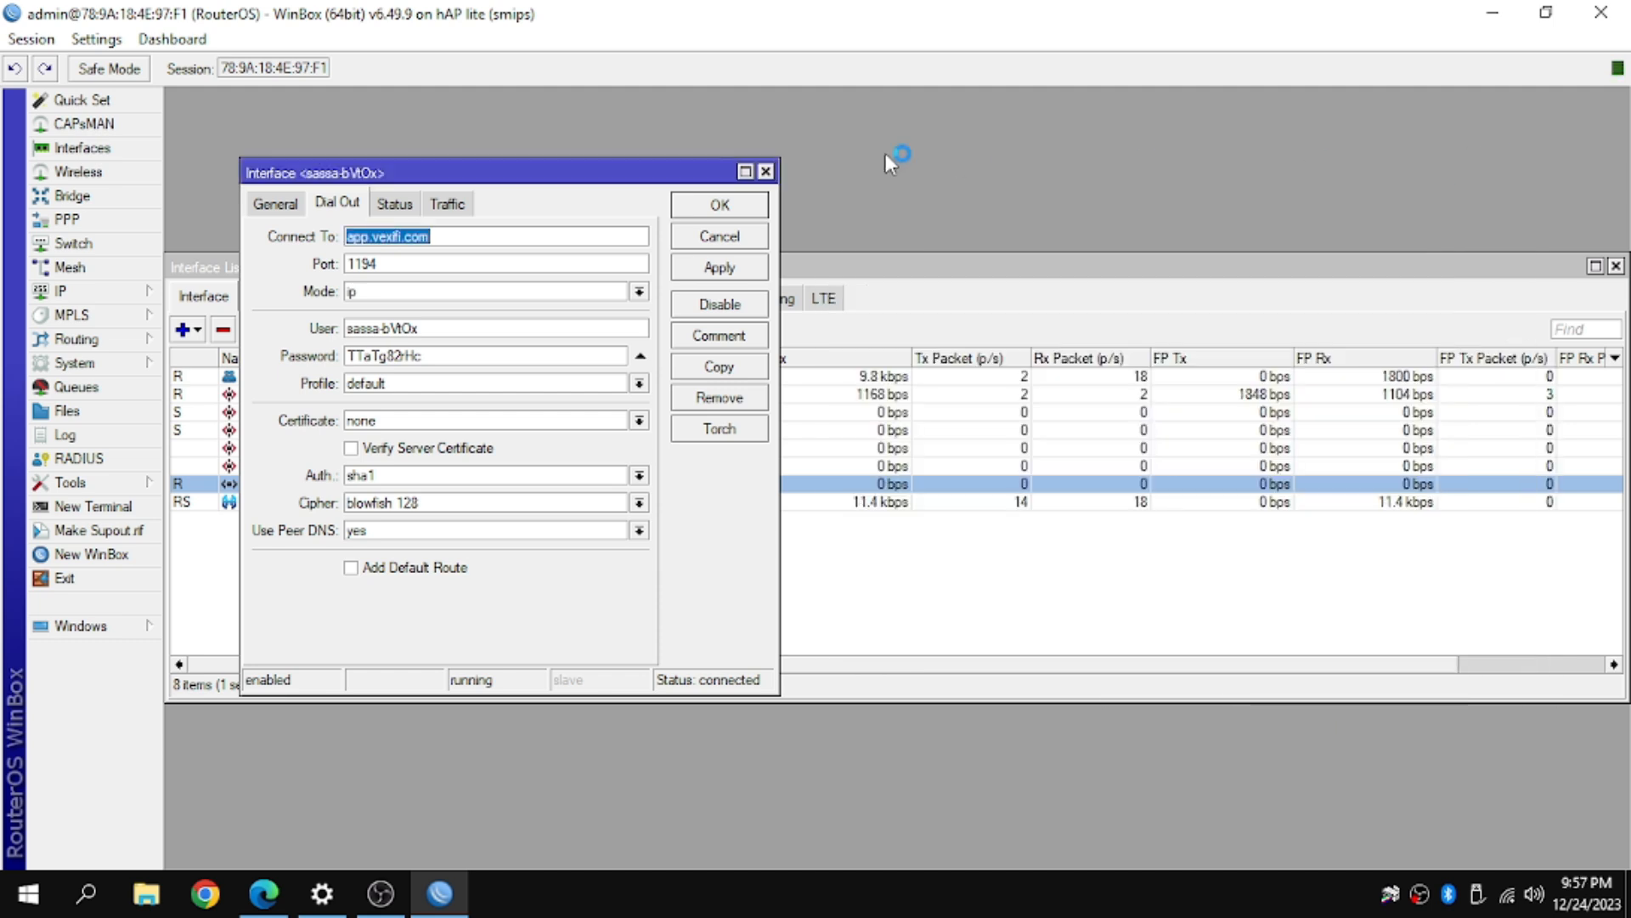
- Close the WinBox windows and dismiss Vexifi's installation dialog in the browser
{"action": "left_click", "coordinate": [765, 171]}
{"action": "left_click", "coordinate": [1616, 266]}
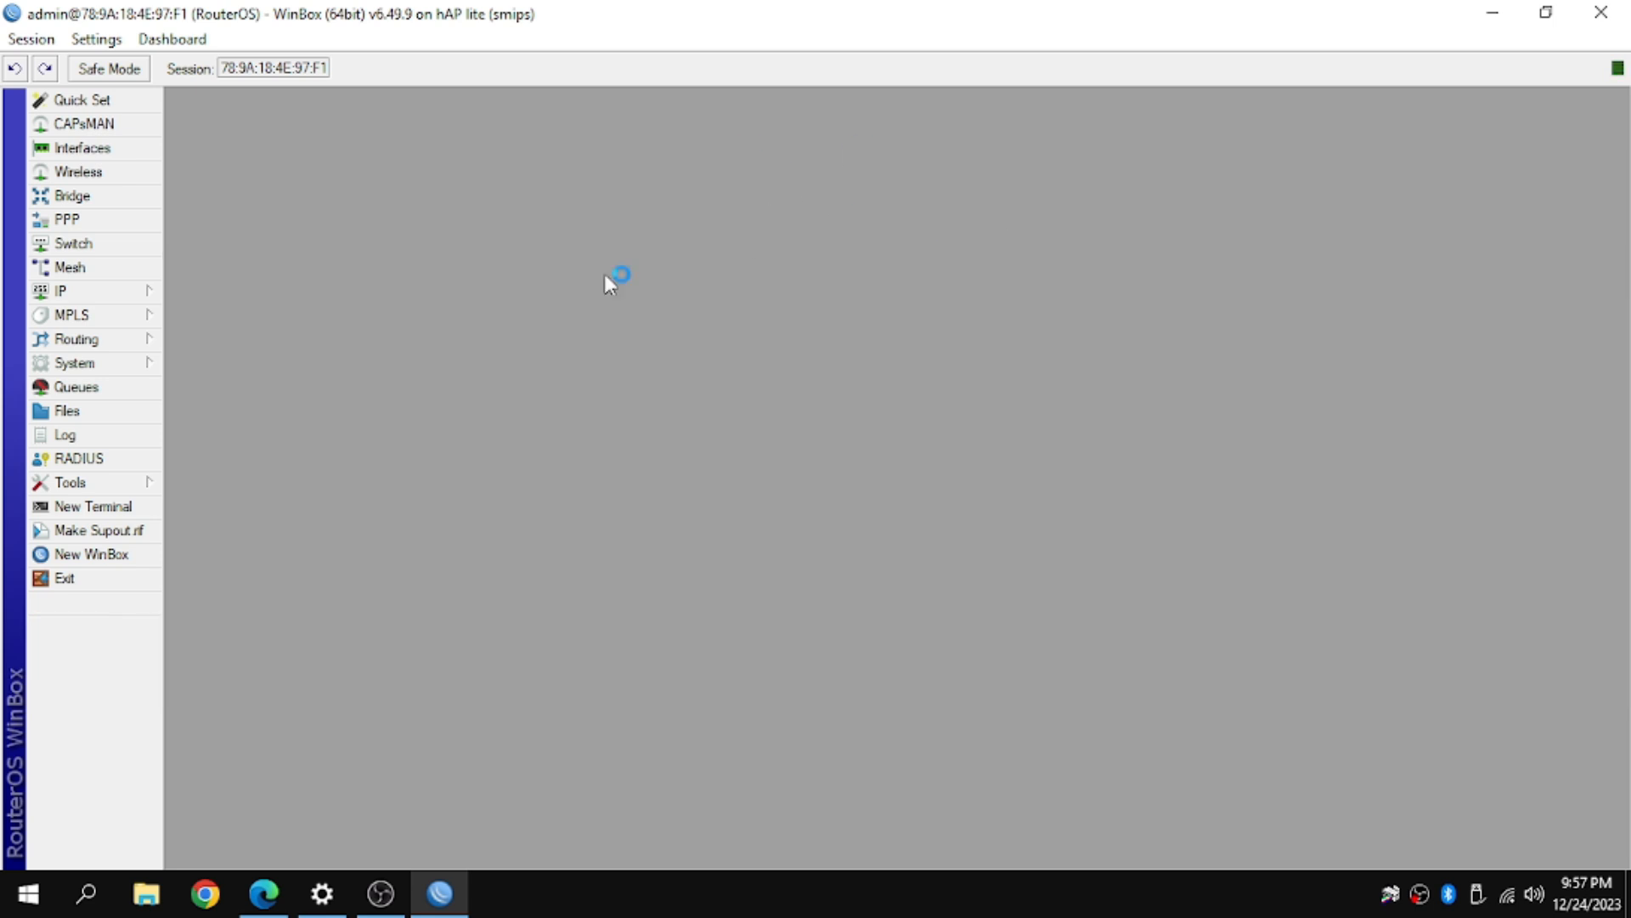
{"action": "left_click", "coordinate": [263, 894]}
{"action": "left_click", "coordinate": [1218, 671]}
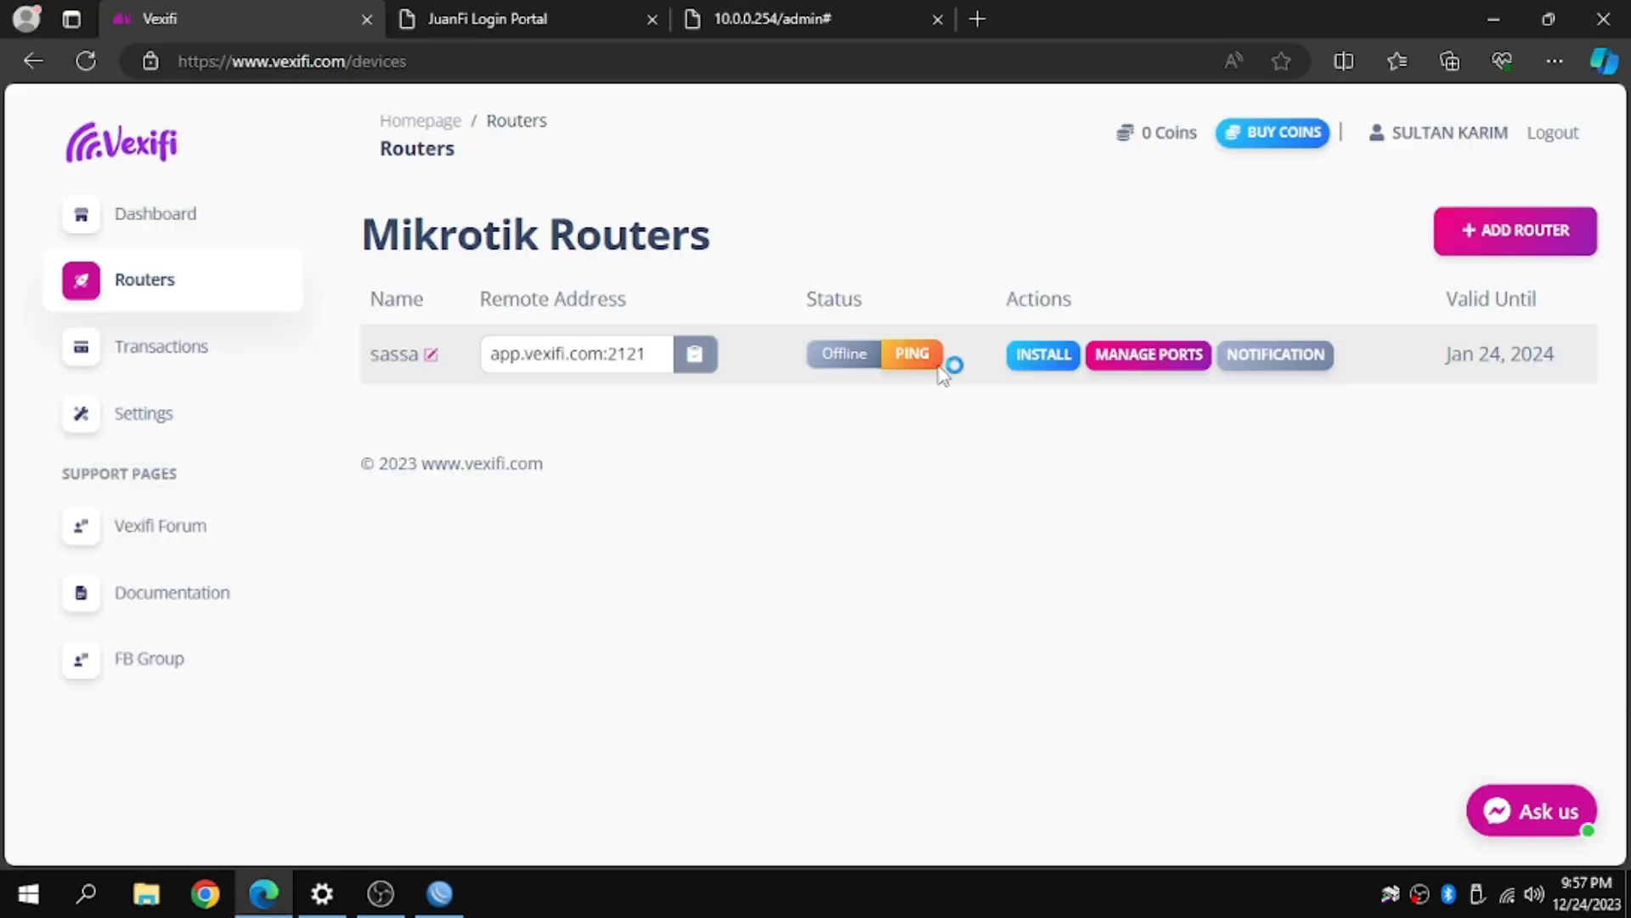
- Set the sassa router's service type to winbox (8291), then view the JuanFi admin dashboard
{"action": "left_click", "coordinate": [1143, 376]}
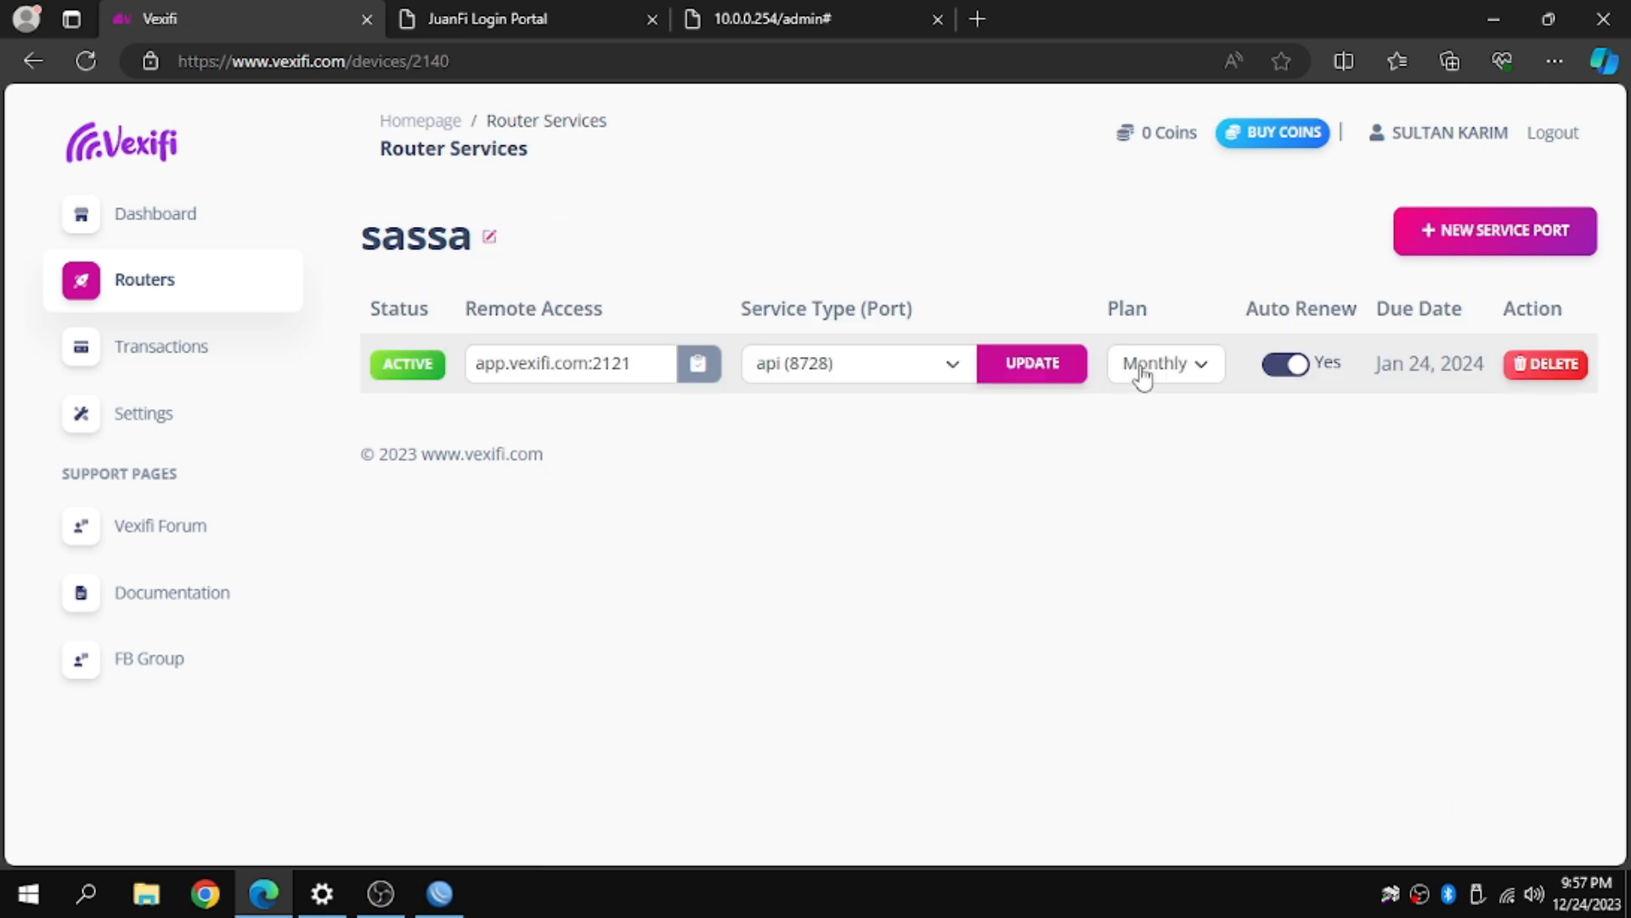
{"action": "left_click", "coordinate": [874, 371]}
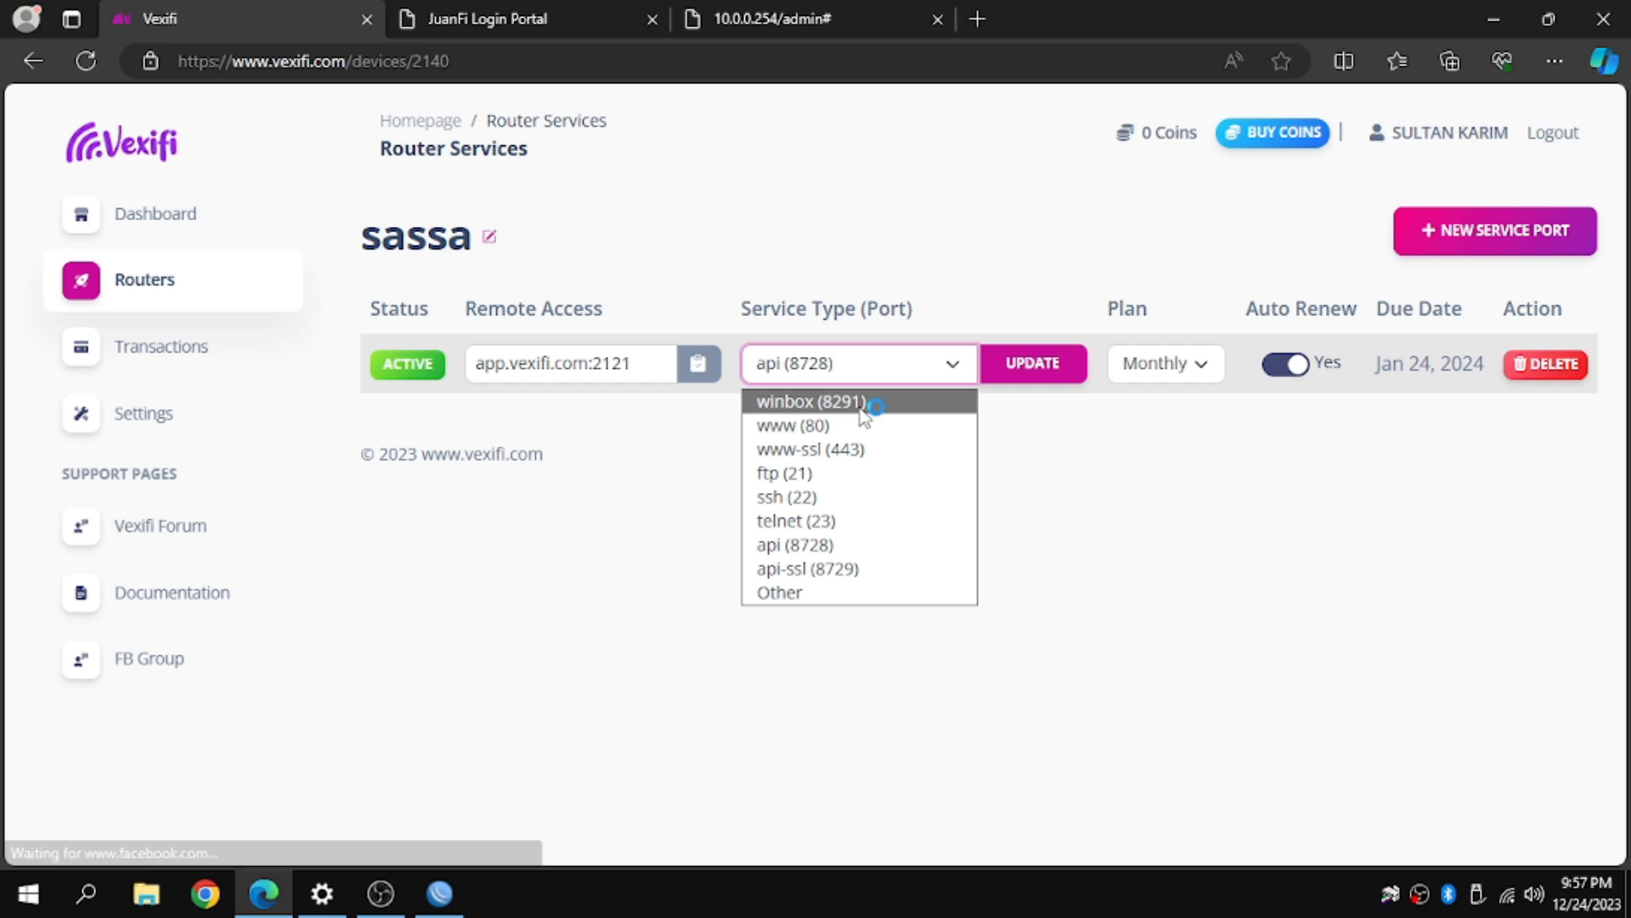
{"action": "left_click", "coordinate": [865, 407]}
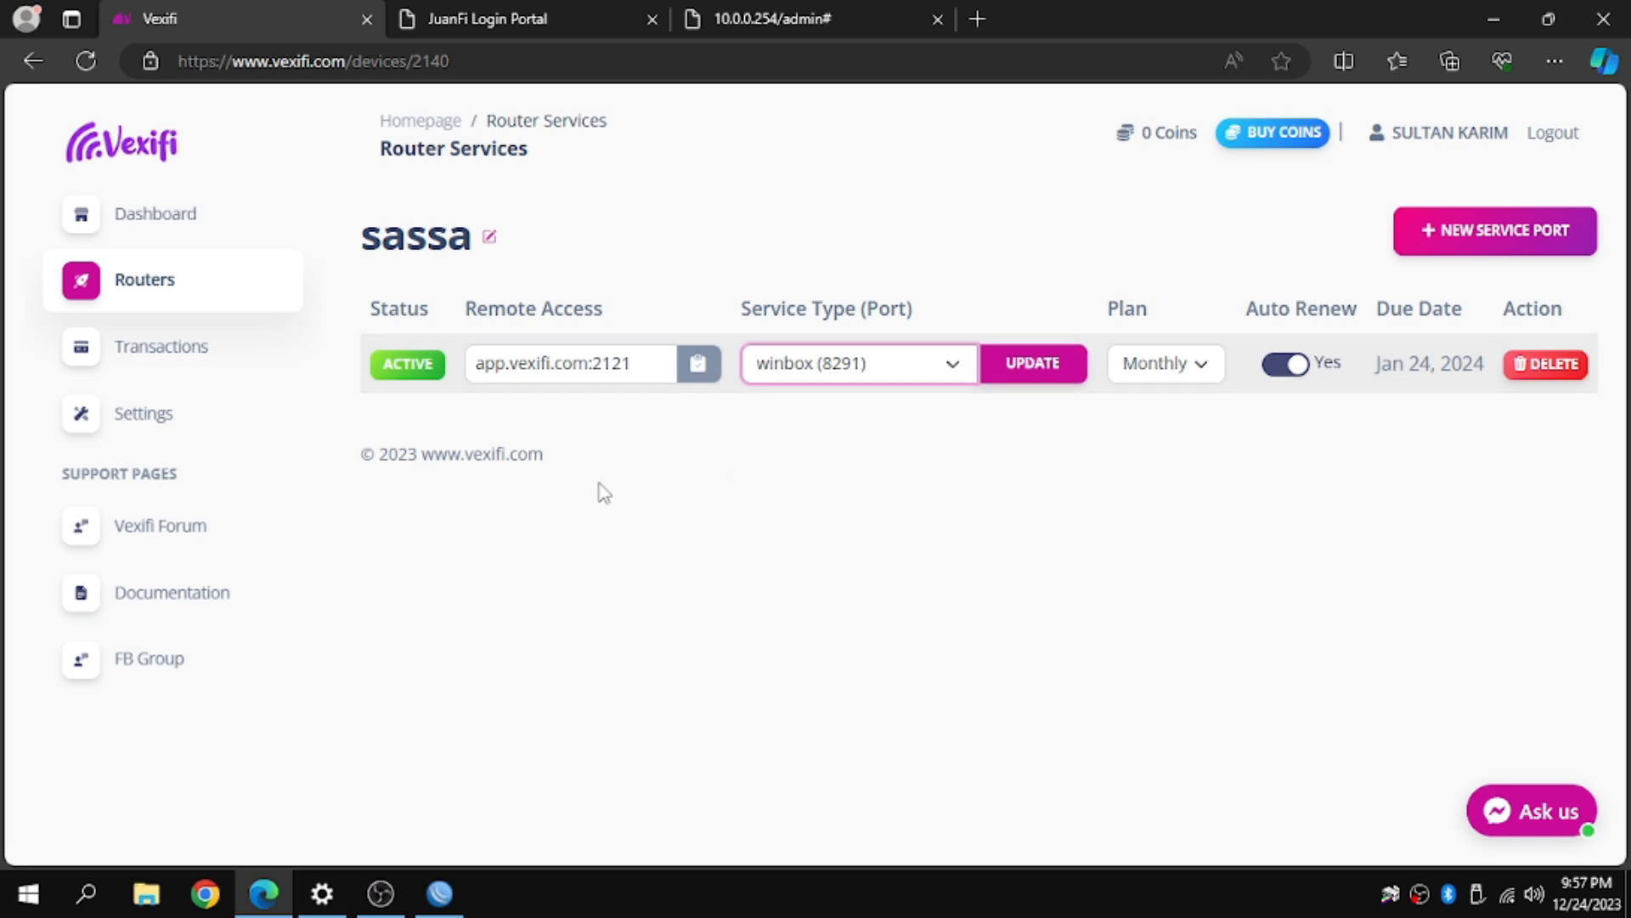
{"action": "left_click", "coordinate": [859, 370]}
{"action": "left_click", "coordinate": [858, 372]}
{"action": "left_click", "coordinate": [850, 15]}
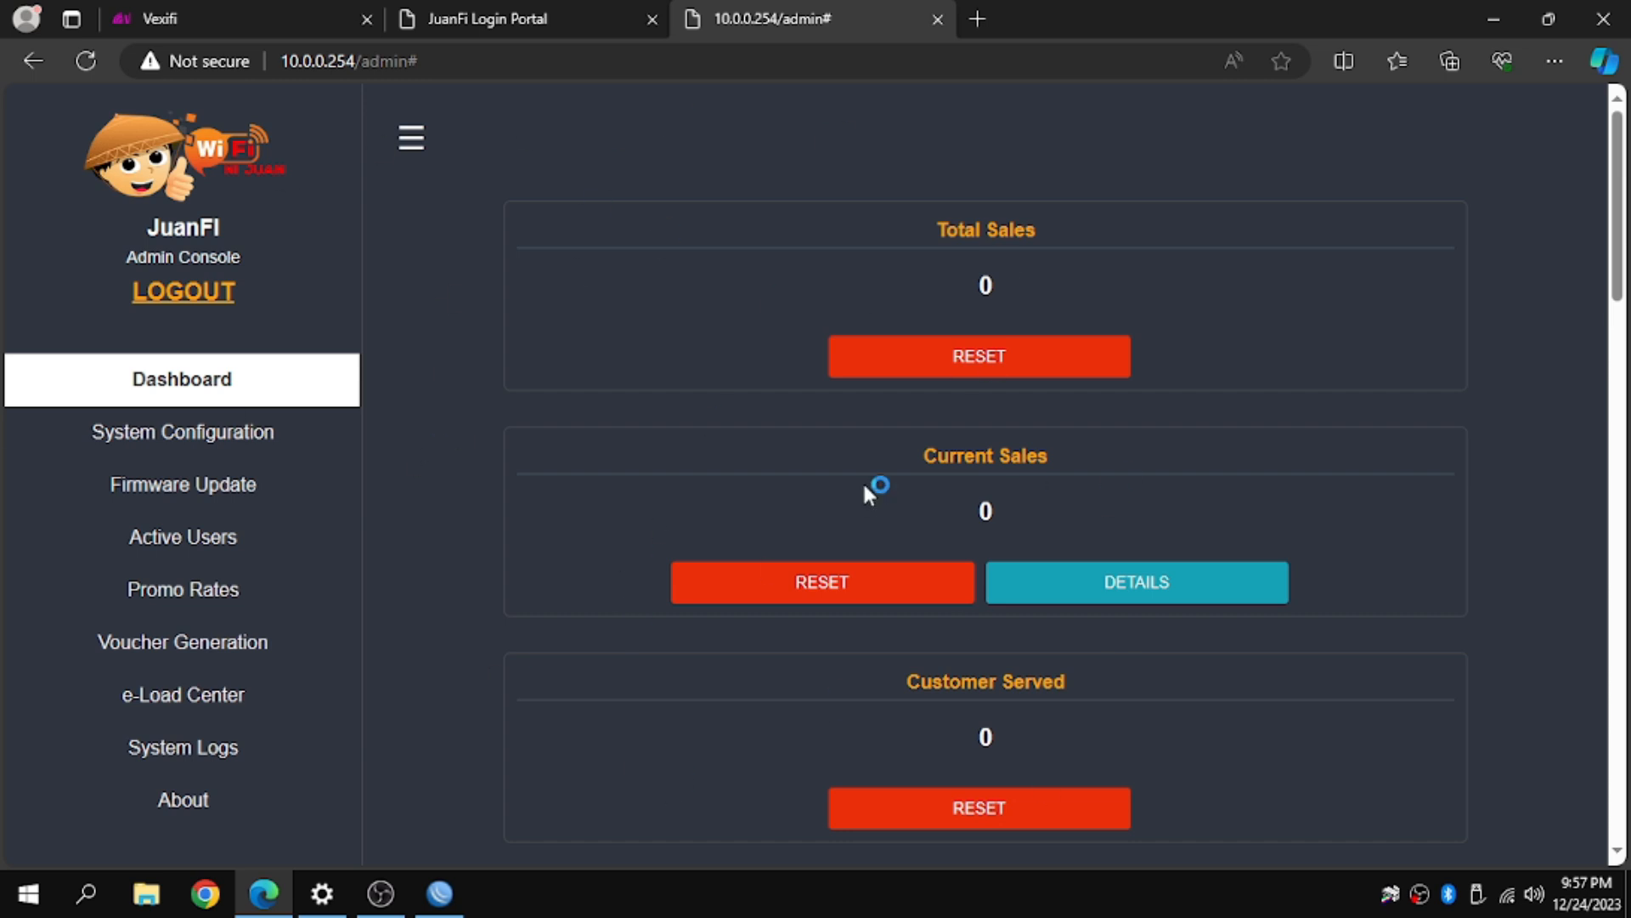
- Change the sassa router's service type to api (8728), save it, and return to the dashboard
{"action": "left_click", "coordinate": [544, 15]}
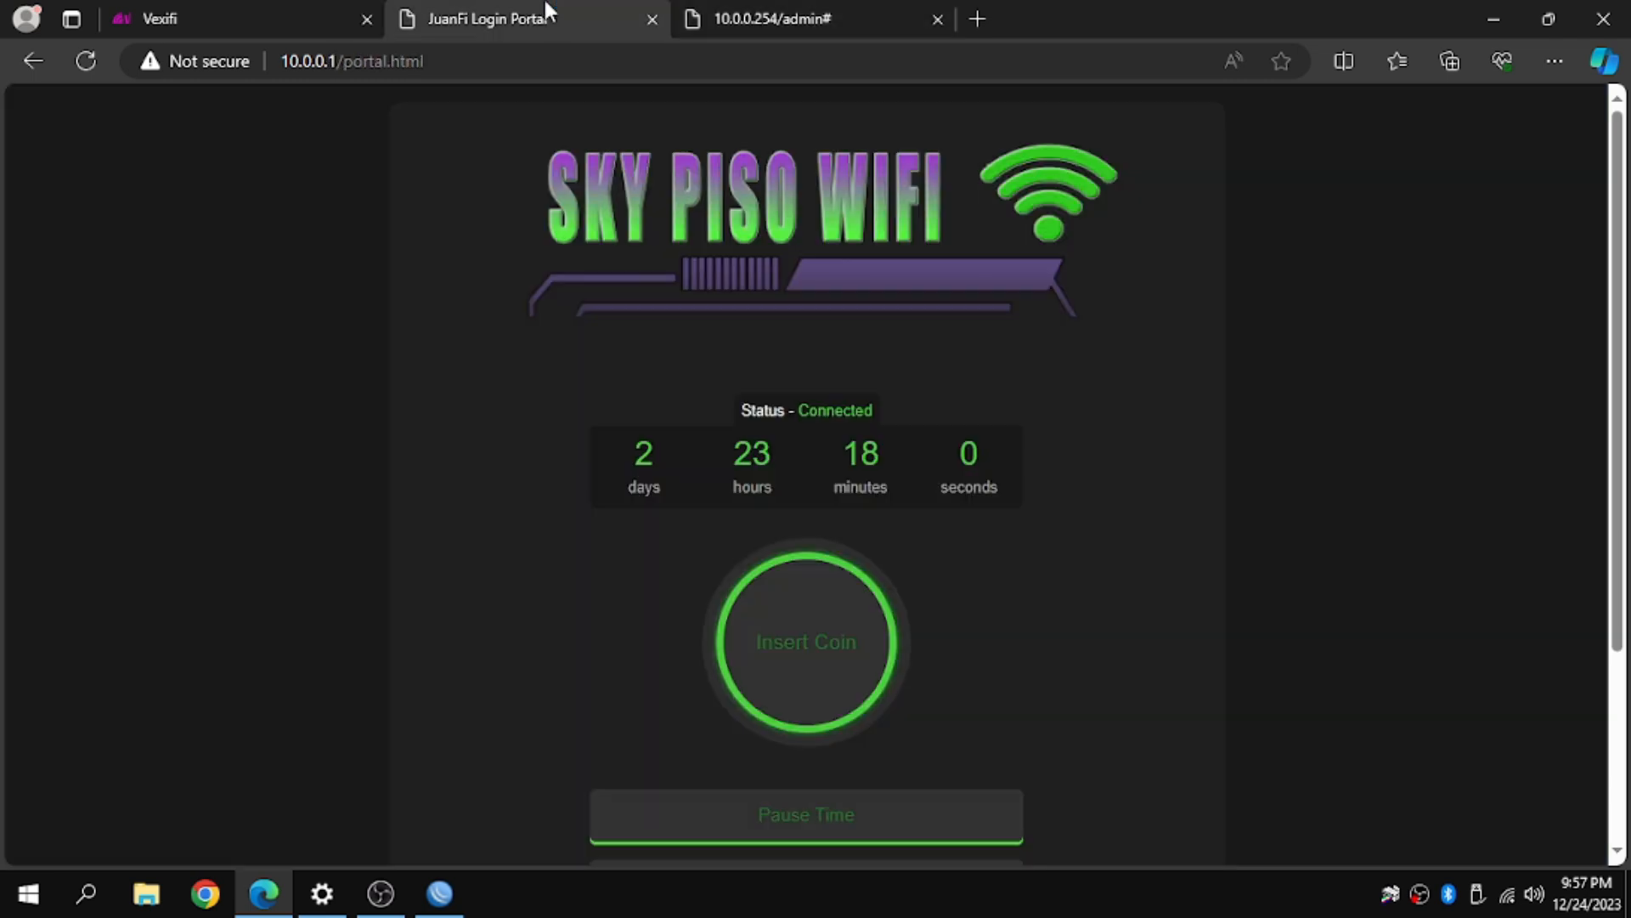
{"action": "left_click", "coordinate": [213, 15]}
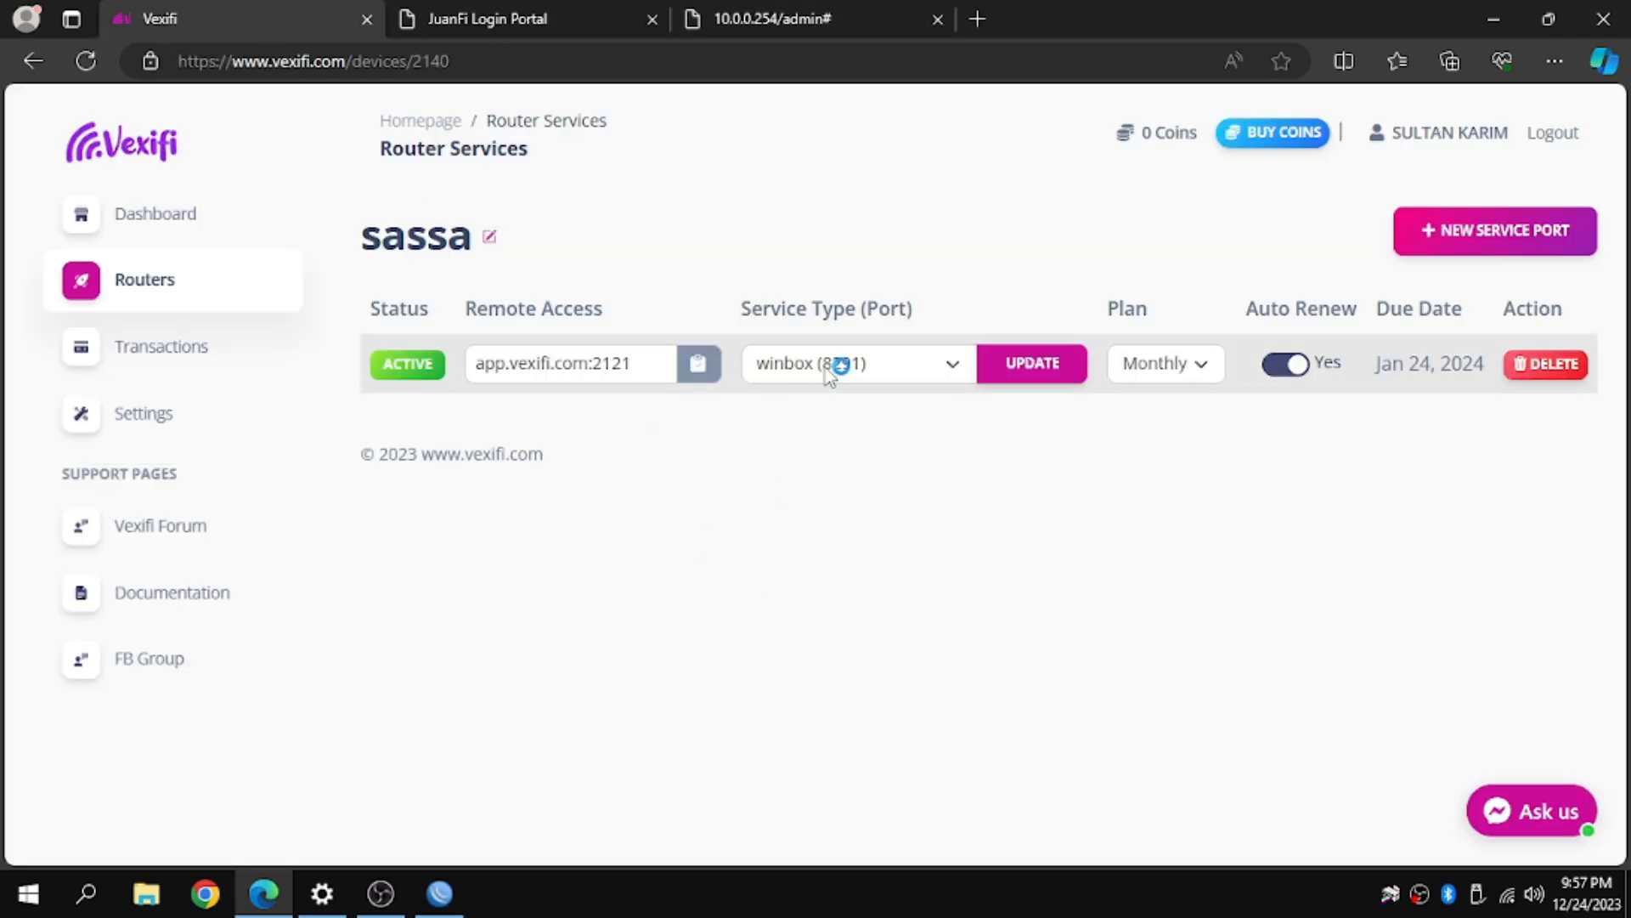
{"action": "left_click_drag", "start_coordinate": [725, 308], "coordinate": [913, 350]}
{"action": "left_click", "coordinate": [903, 484]}
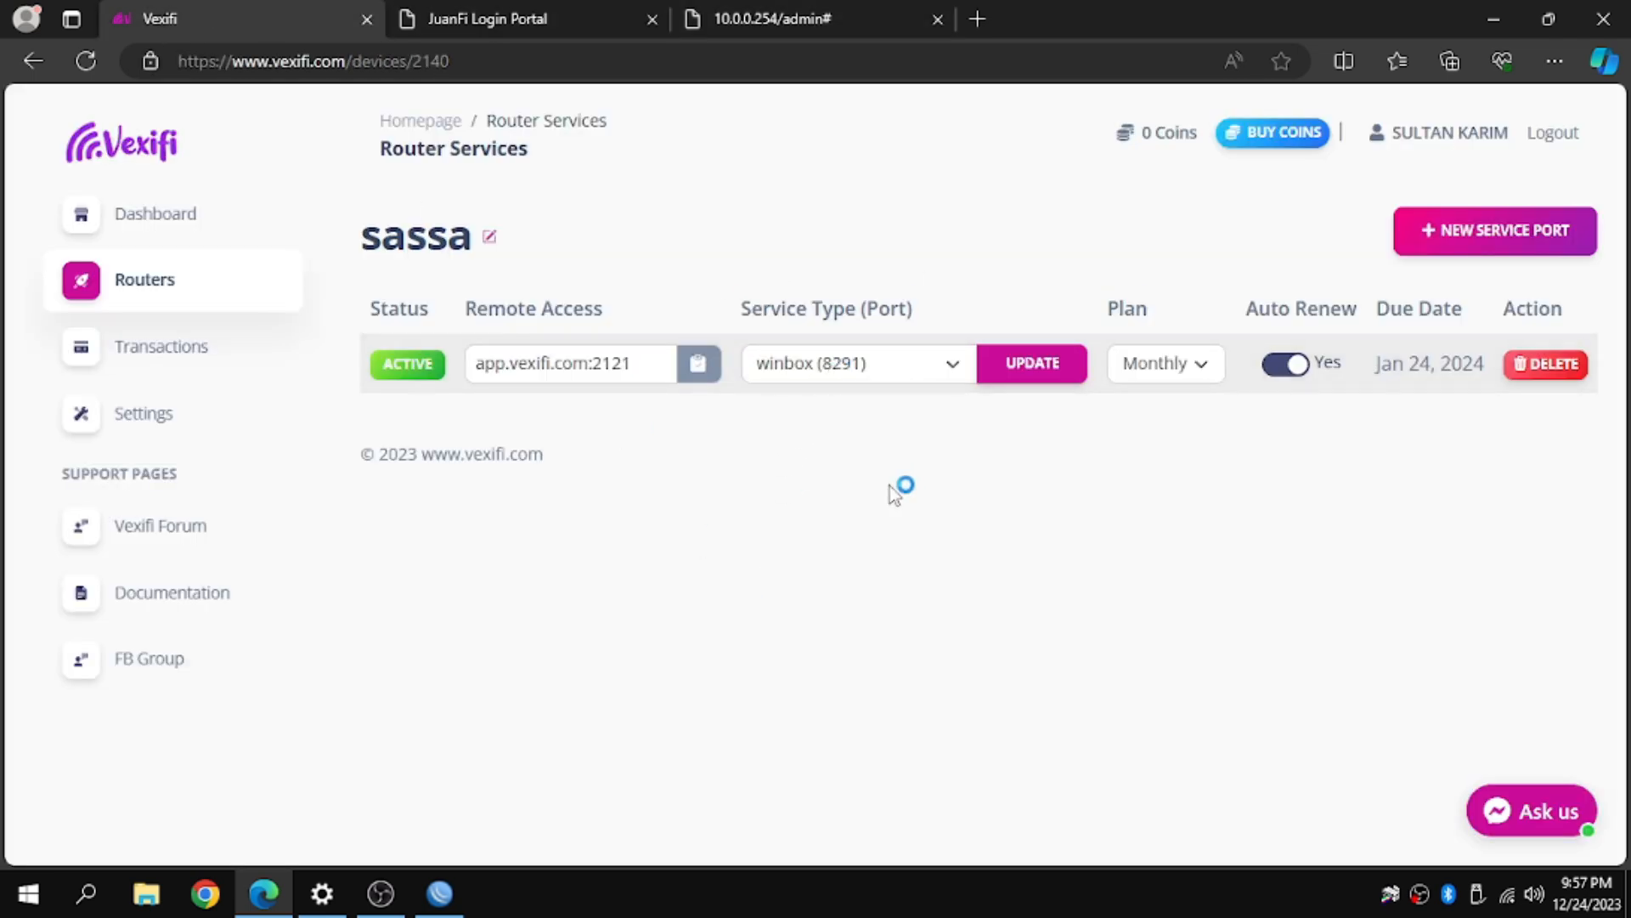
{"action": "left_click", "coordinate": [859, 364]}
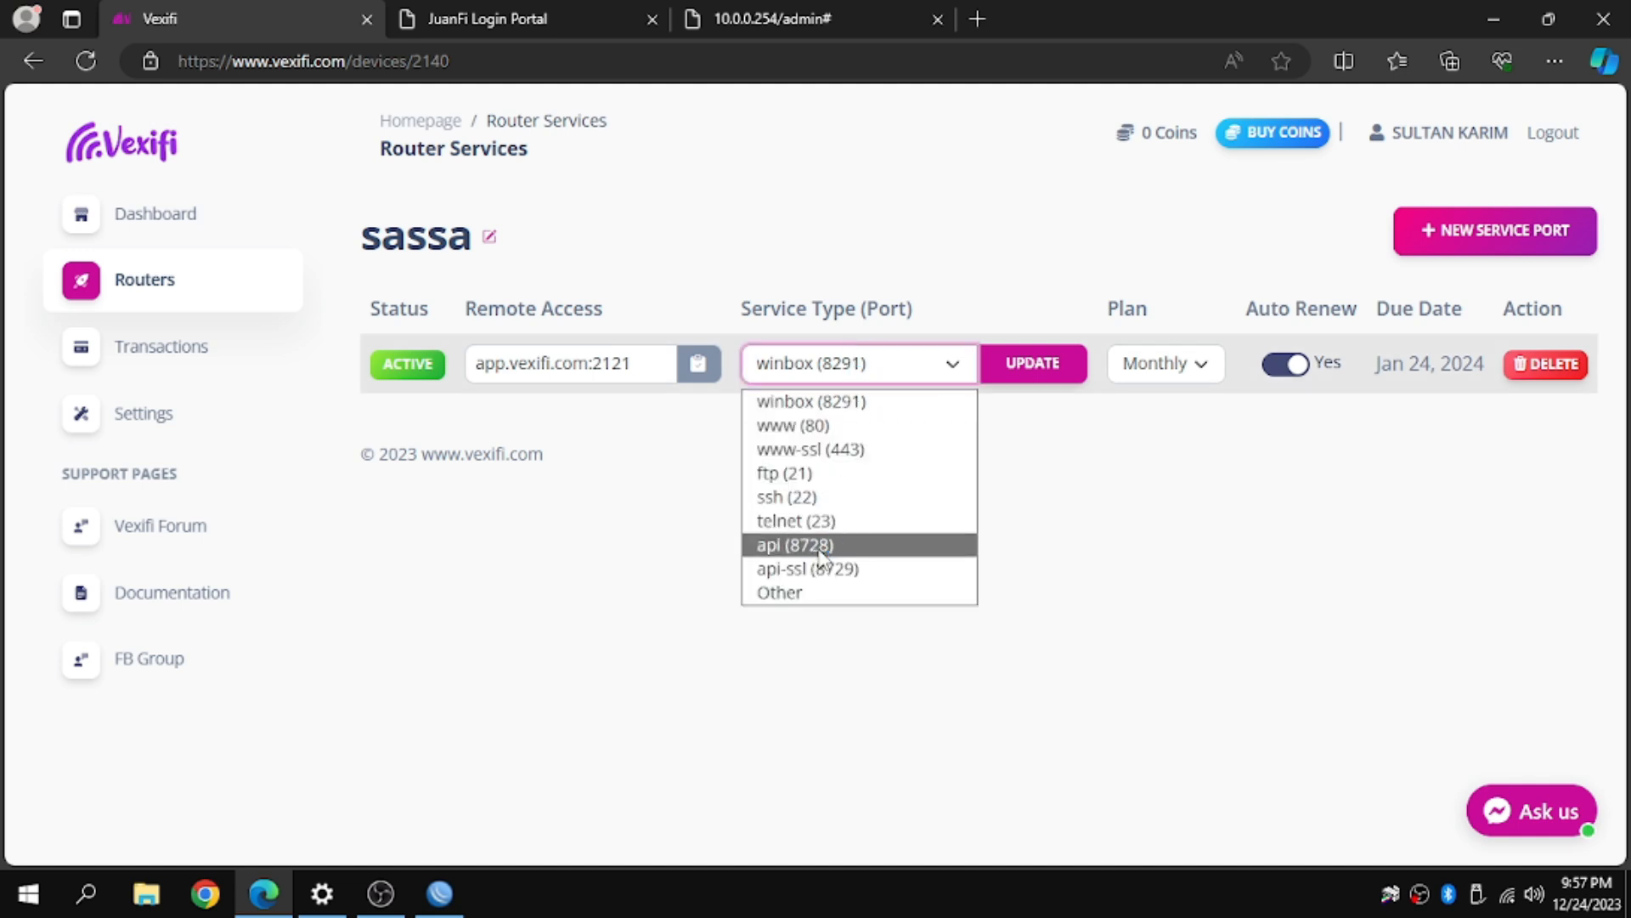
{"action": "left_click", "coordinate": [821, 546]}
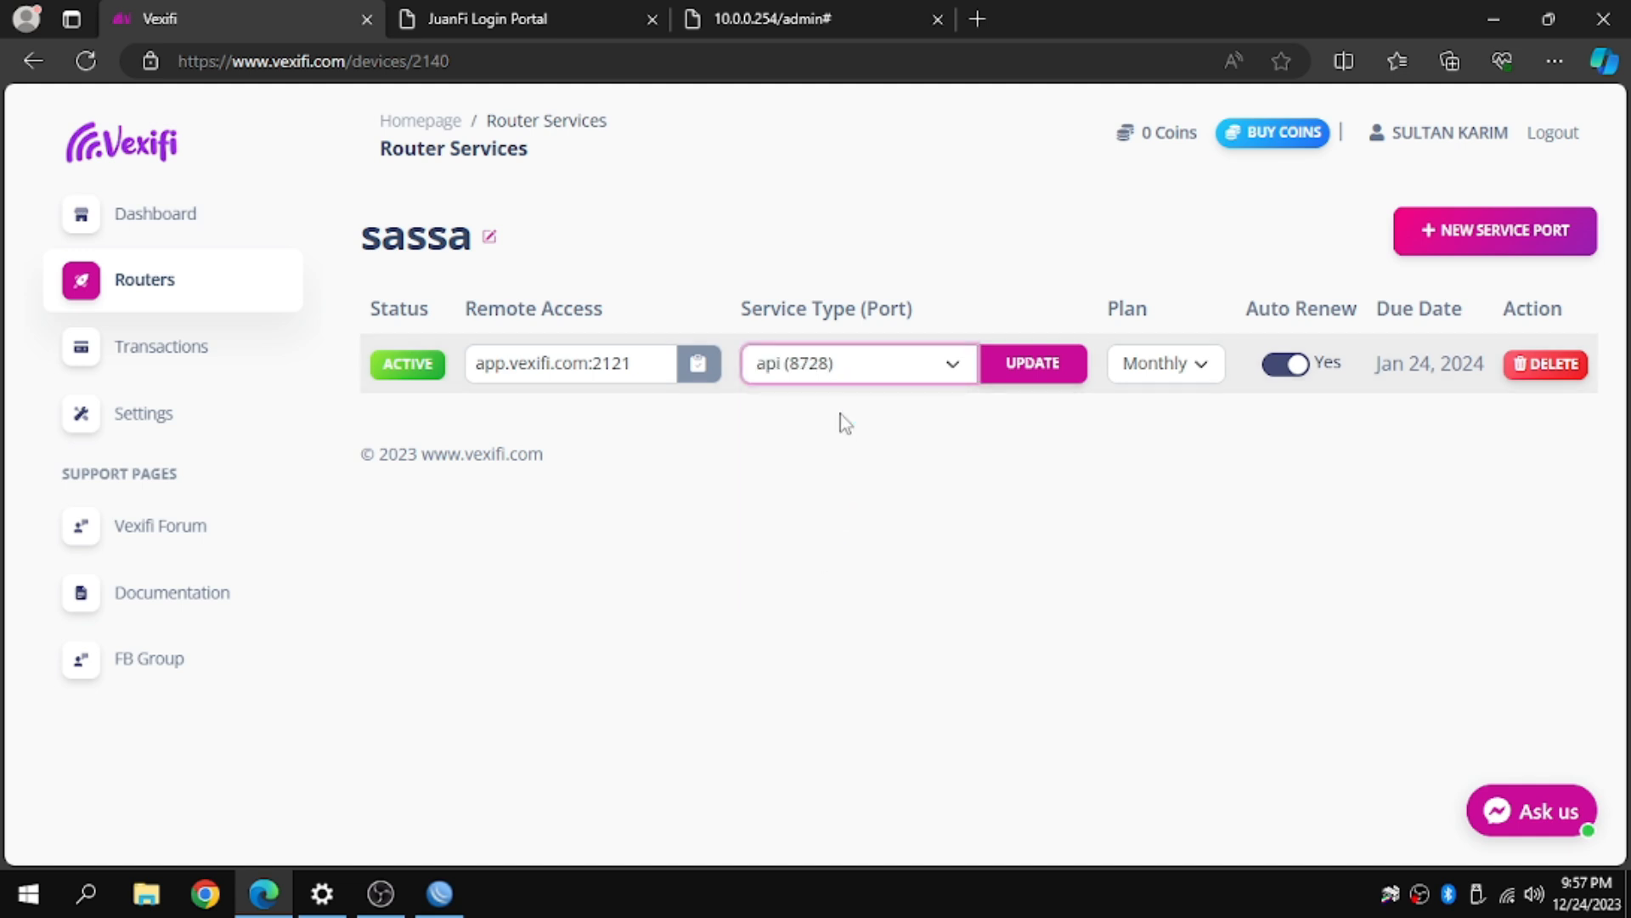
{"action": "left_click", "coordinate": [1035, 374]}
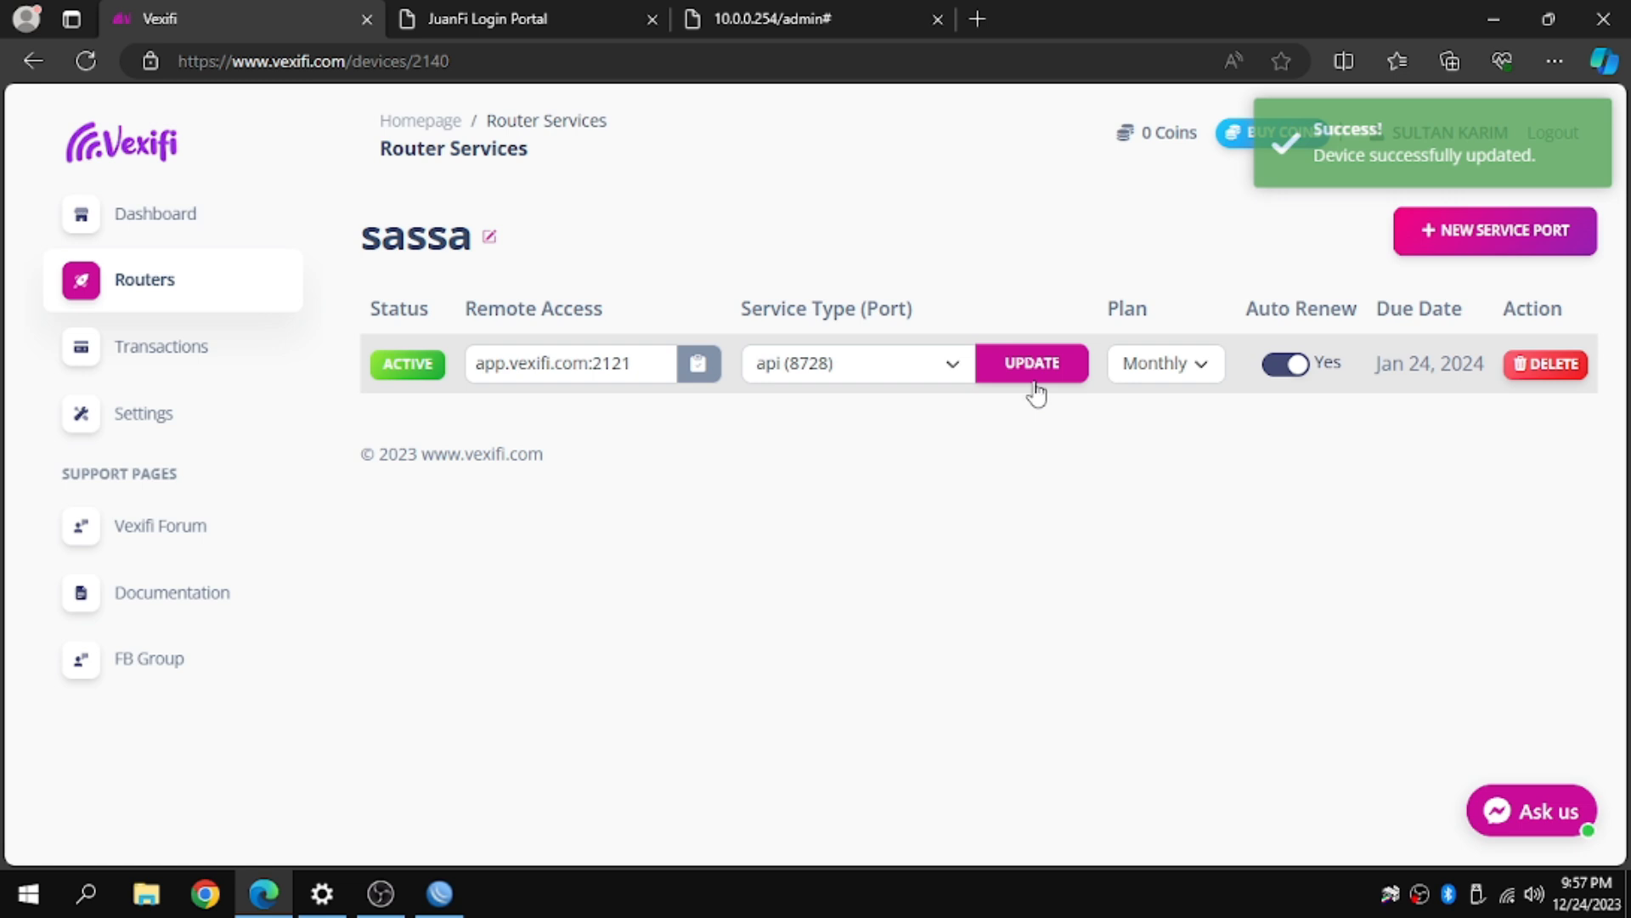
{"action": "left_click", "coordinate": [180, 233]}
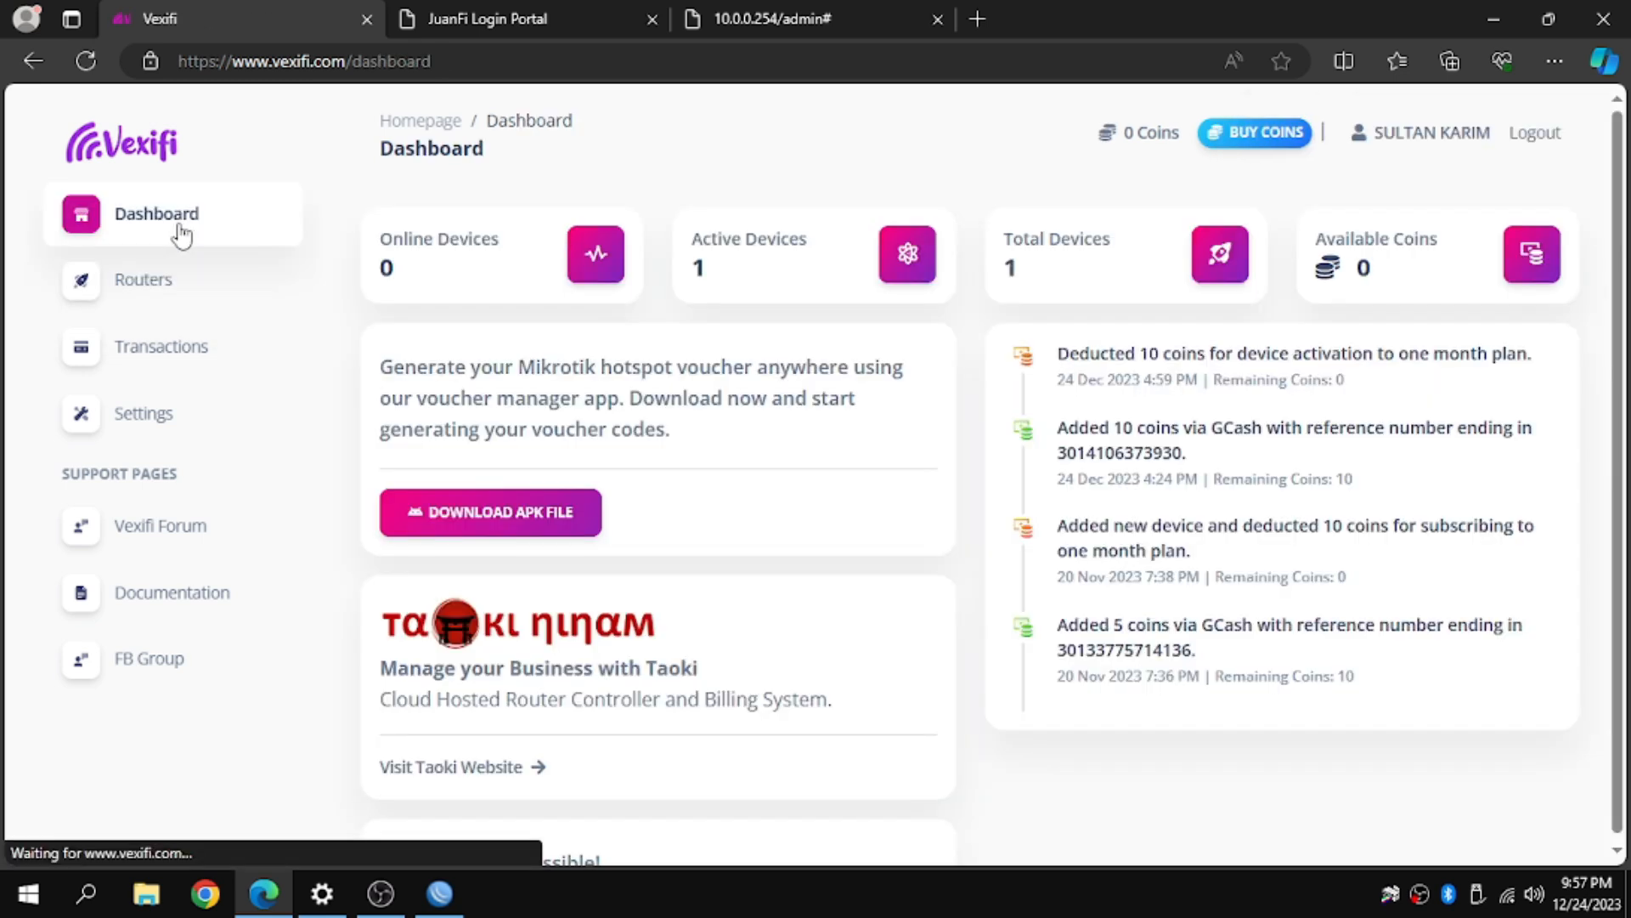
- Open Vexifi's Routers page and reload it to show the Mikrotik Routers table
{"action": "left_click", "coordinate": [182, 306]}
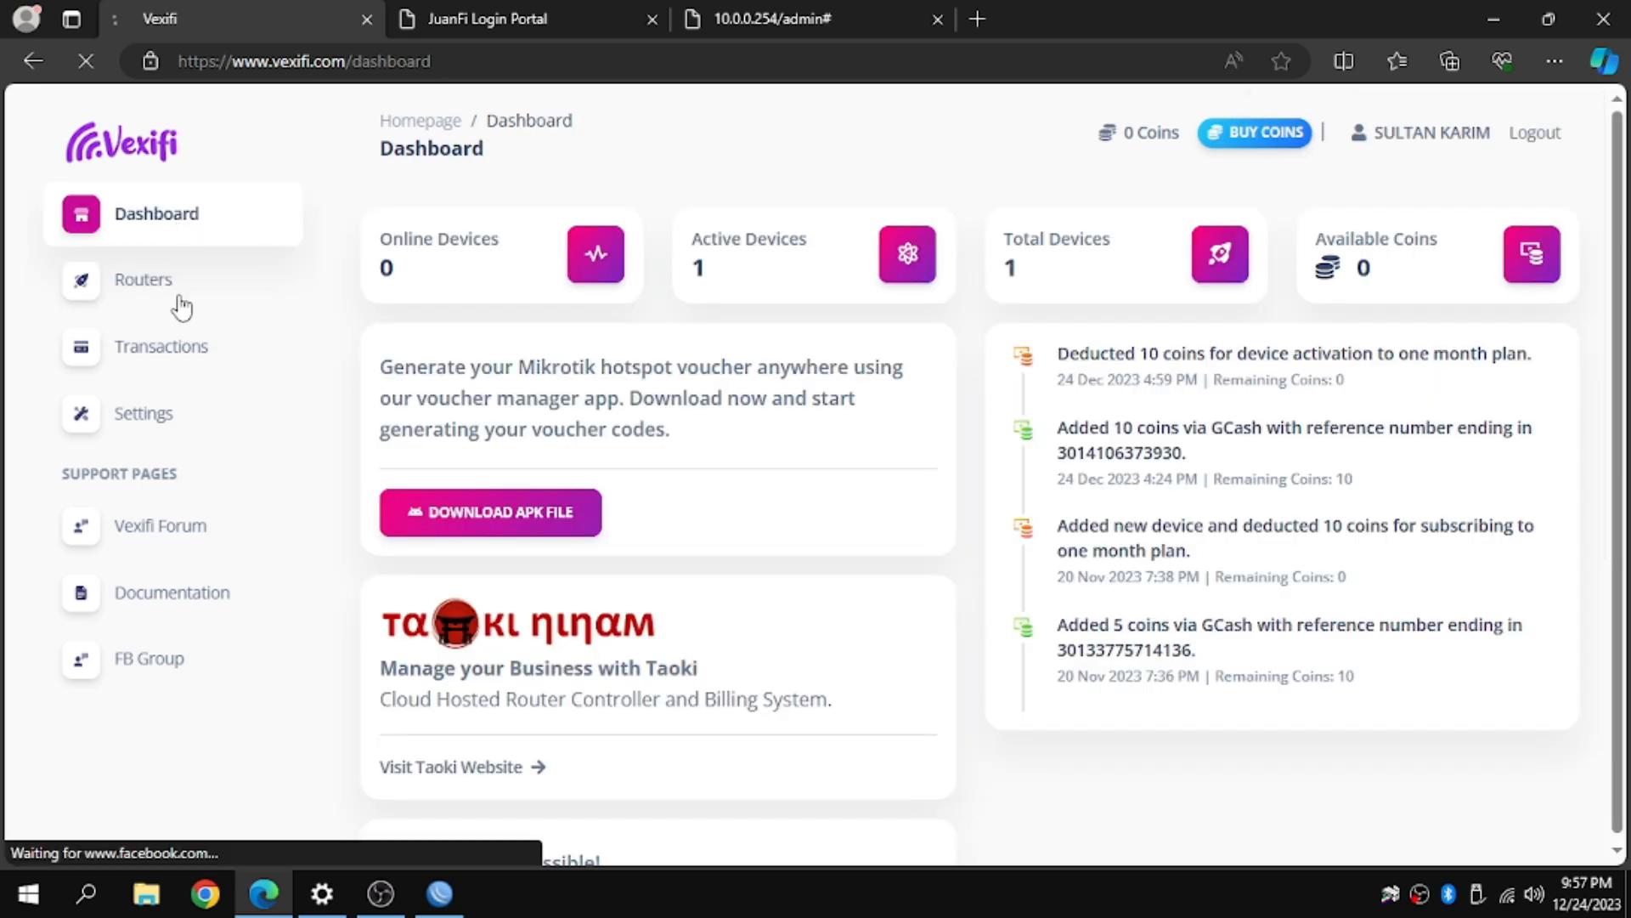
{"action": "left_click", "coordinate": [86, 60]}
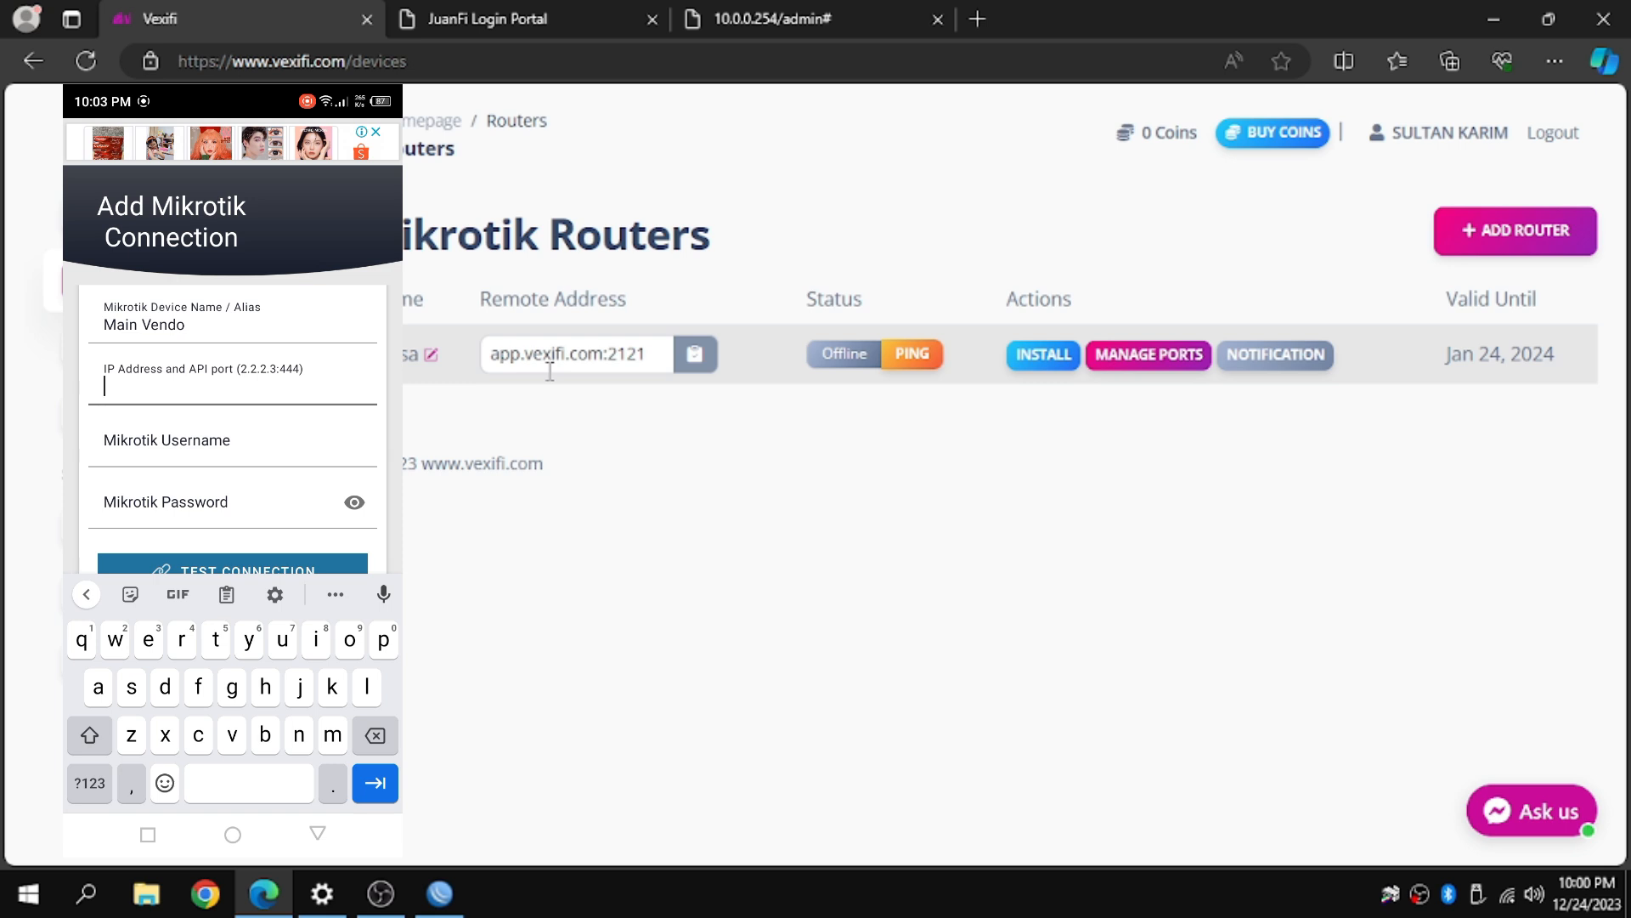
- Copy the router's remote address and enter app.vexifi.com:2121 as the phone's IP and API port
{"action": "left_click", "coordinate": [694, 353]}
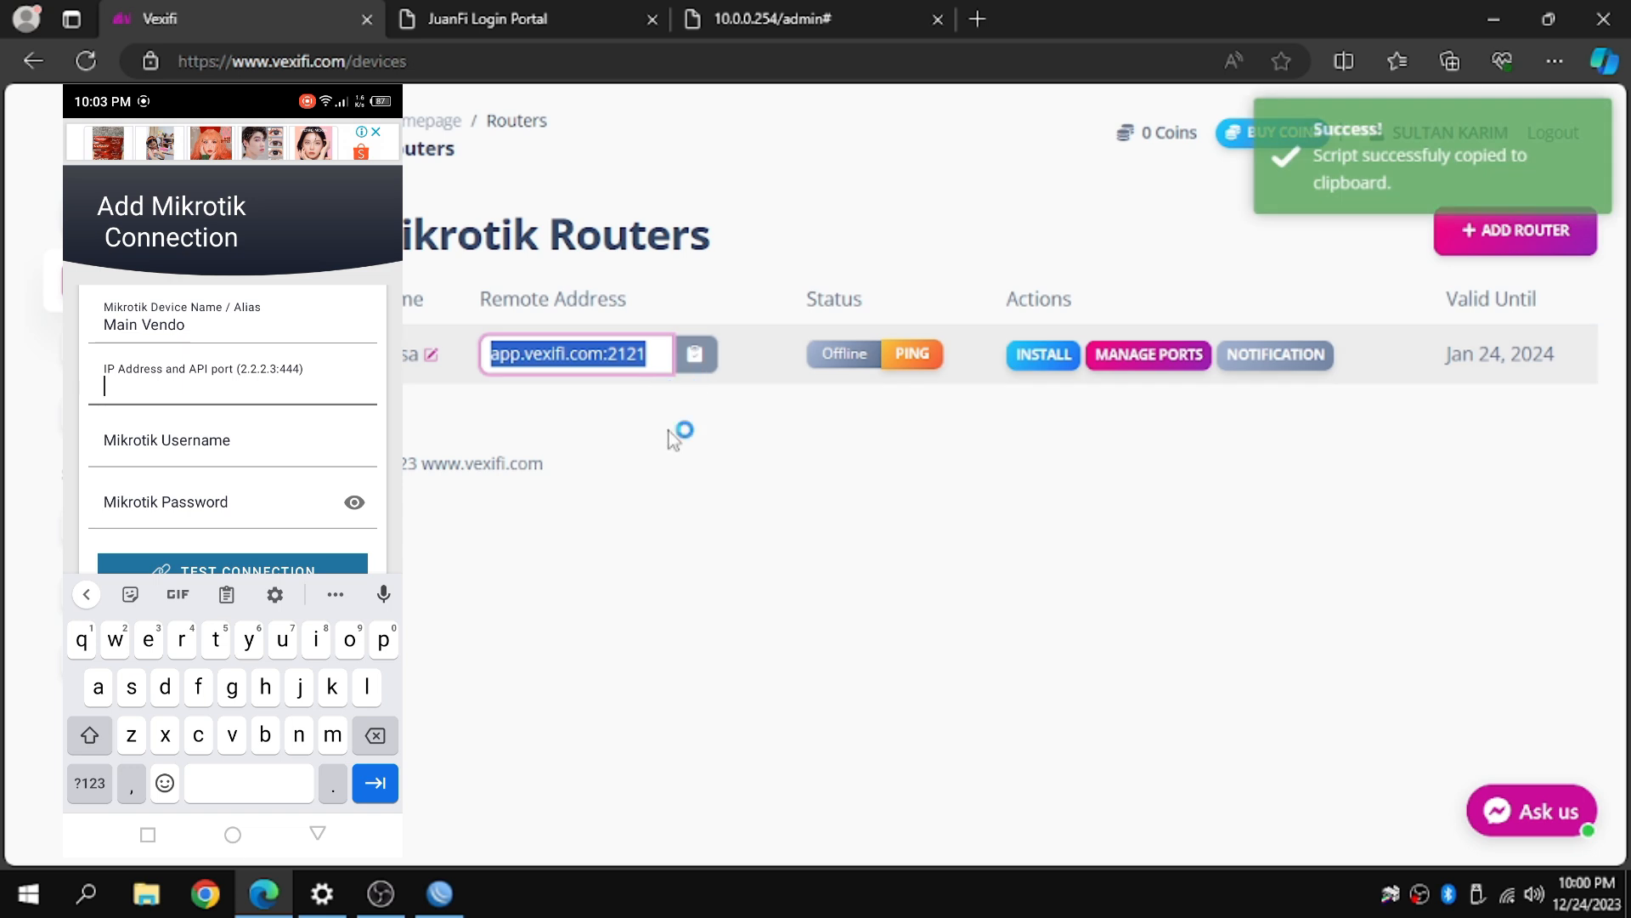
{"action": "type", "text": "ap"}
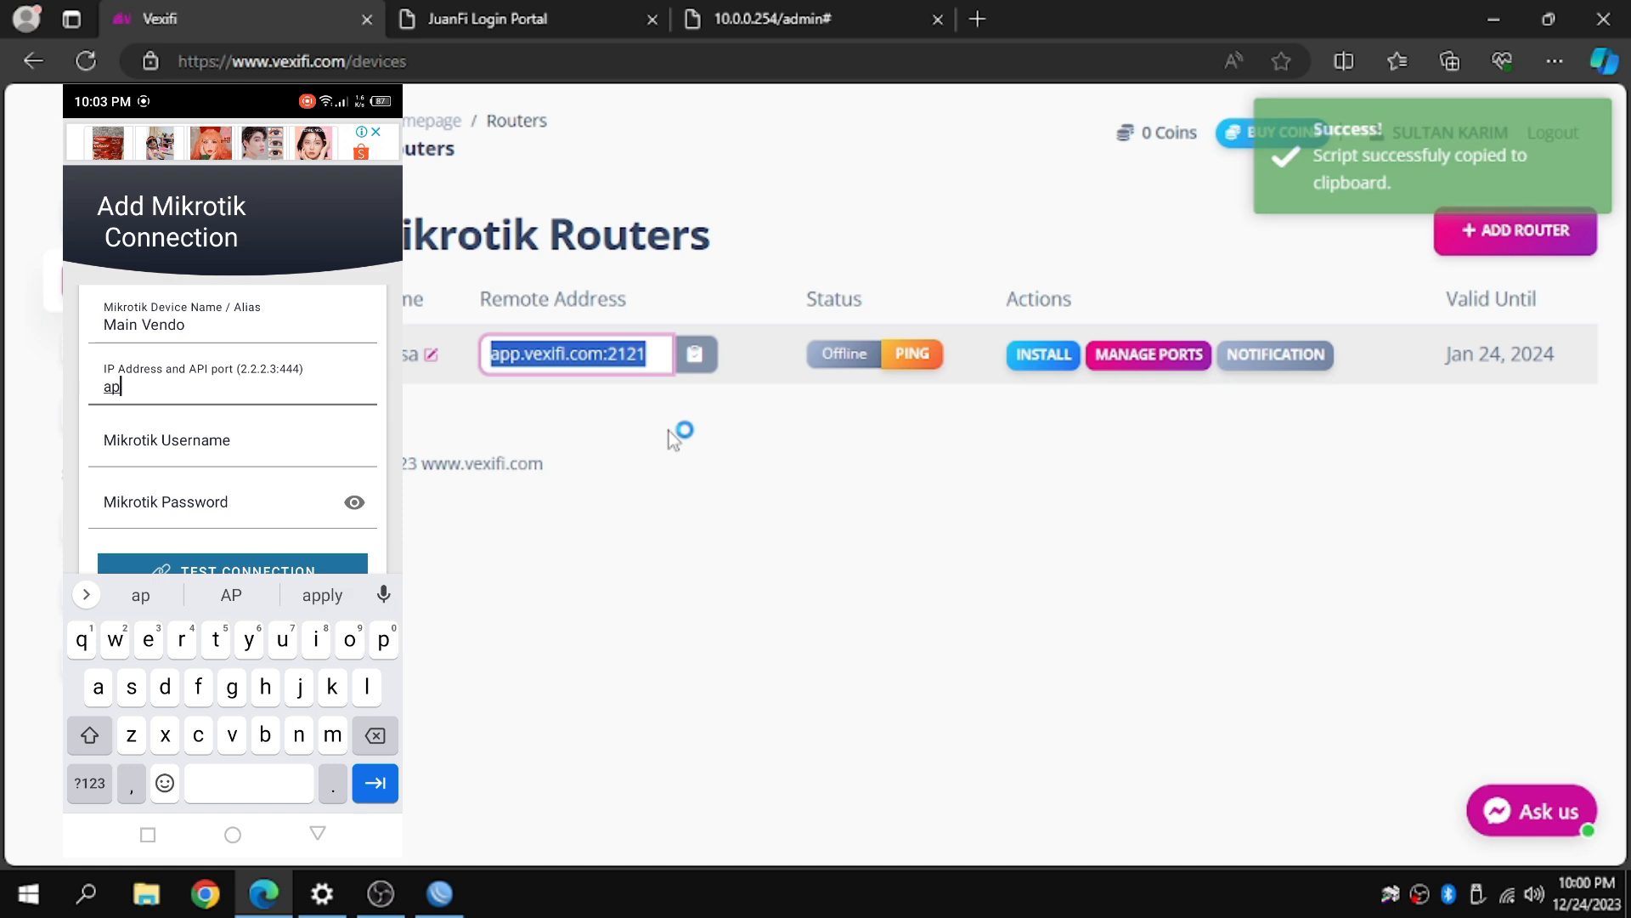
{"action": "type", "text": "p.v"}
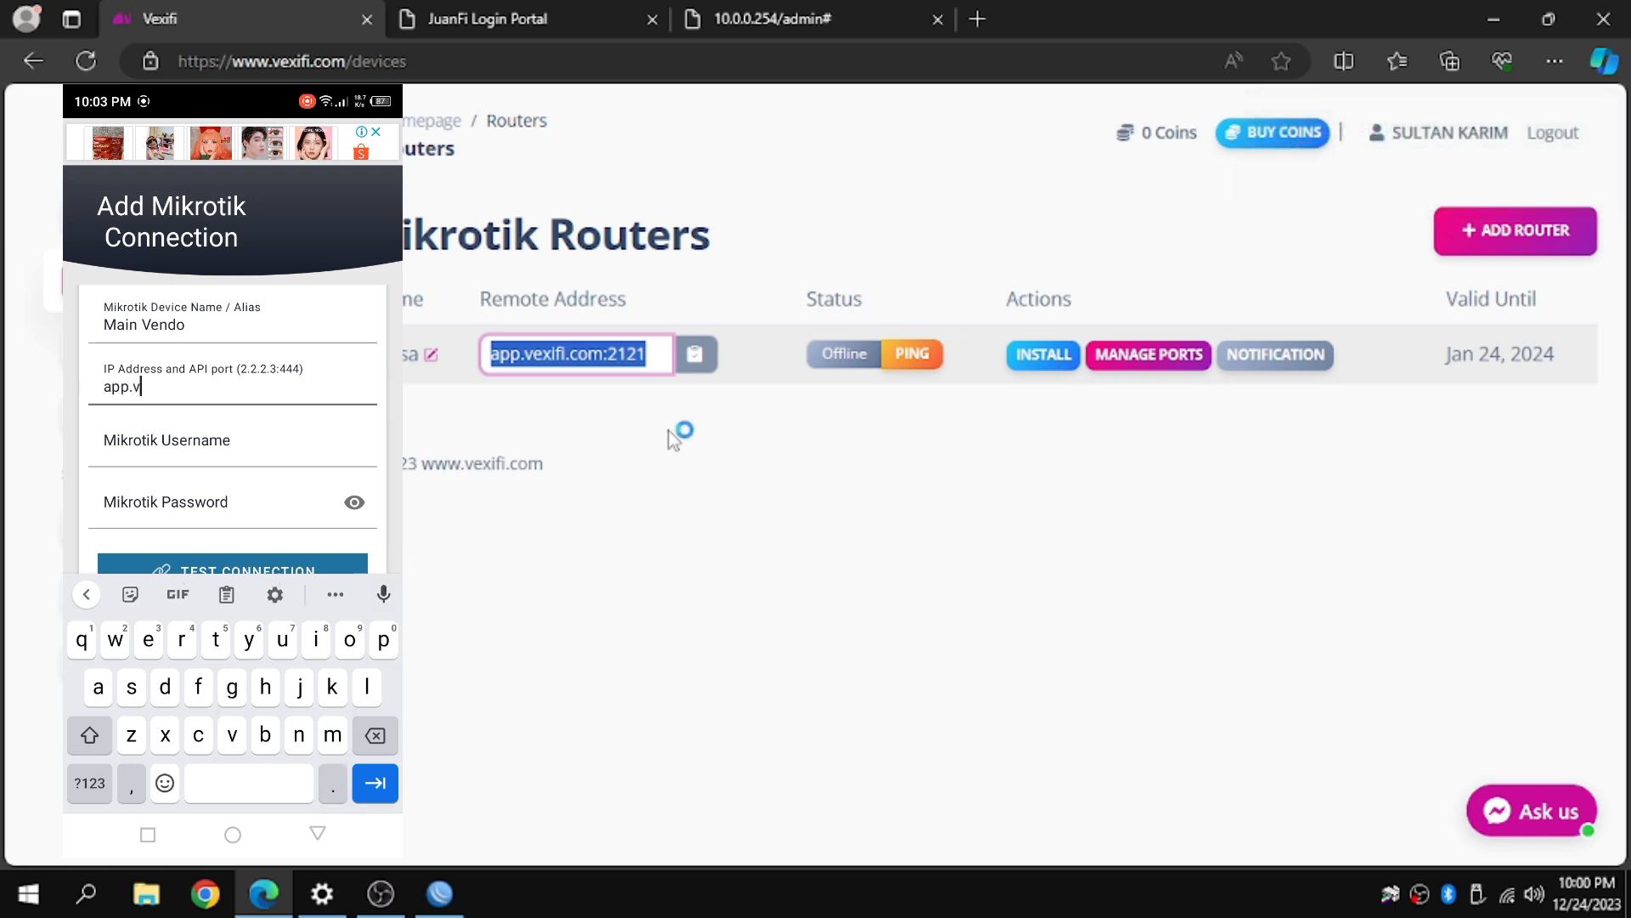
{"action": "type", "text": "exifi.com:2121"}
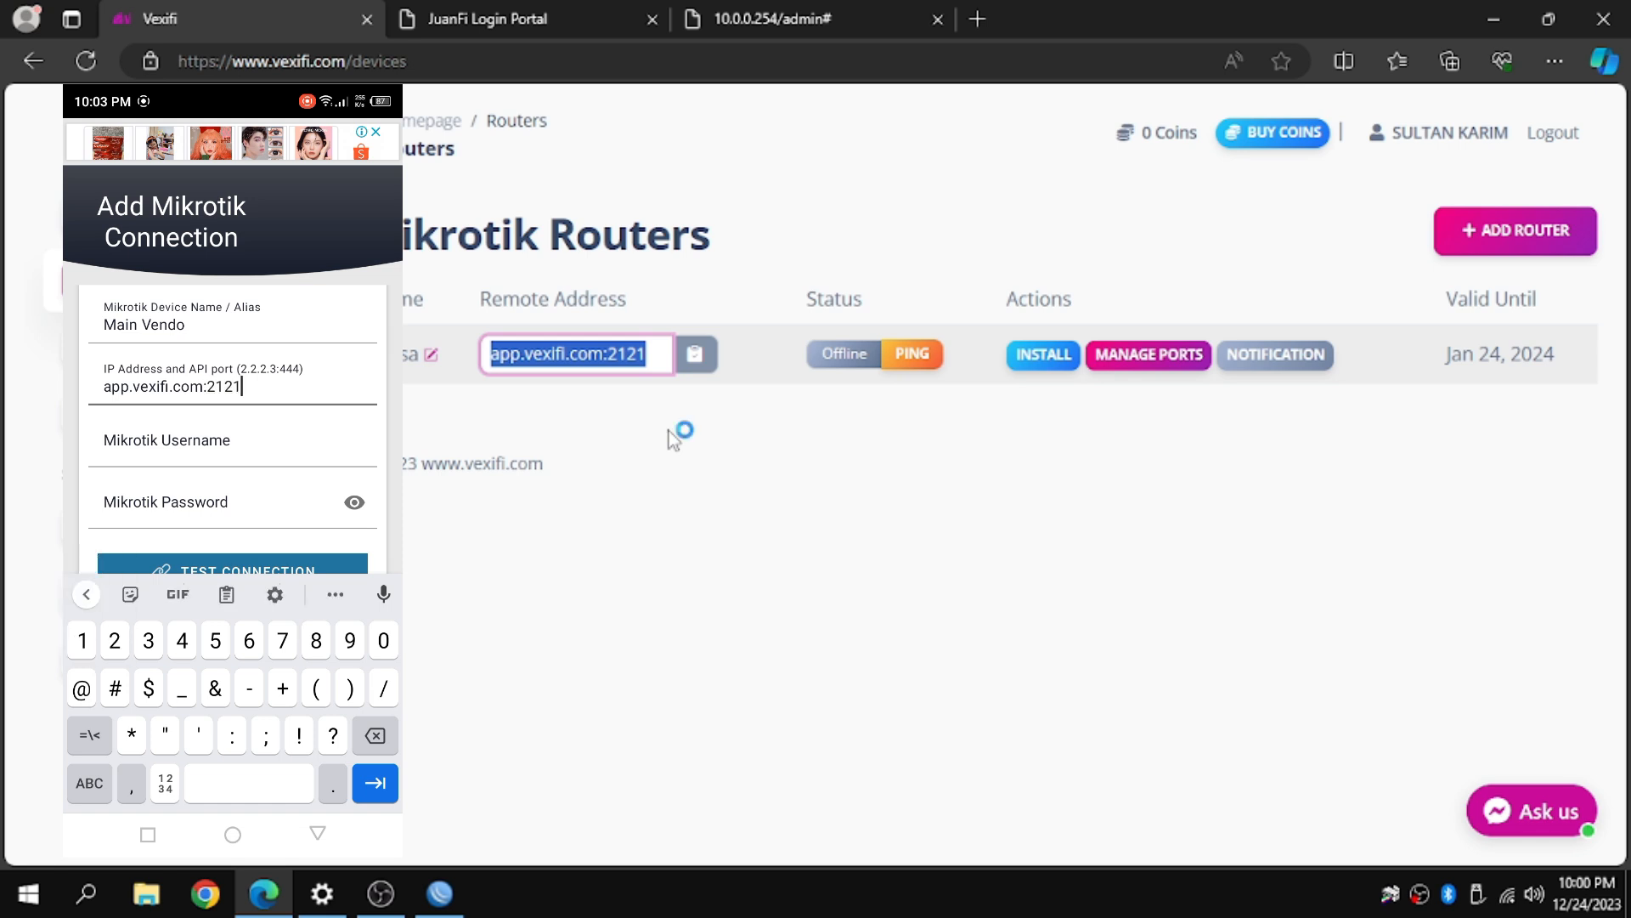
- Enter the Mikrotik username from the router's install code in the phone app
{"action": "key", "text": "Tab"}
{"action": "left_click", "coordinate": [1046, 359]}
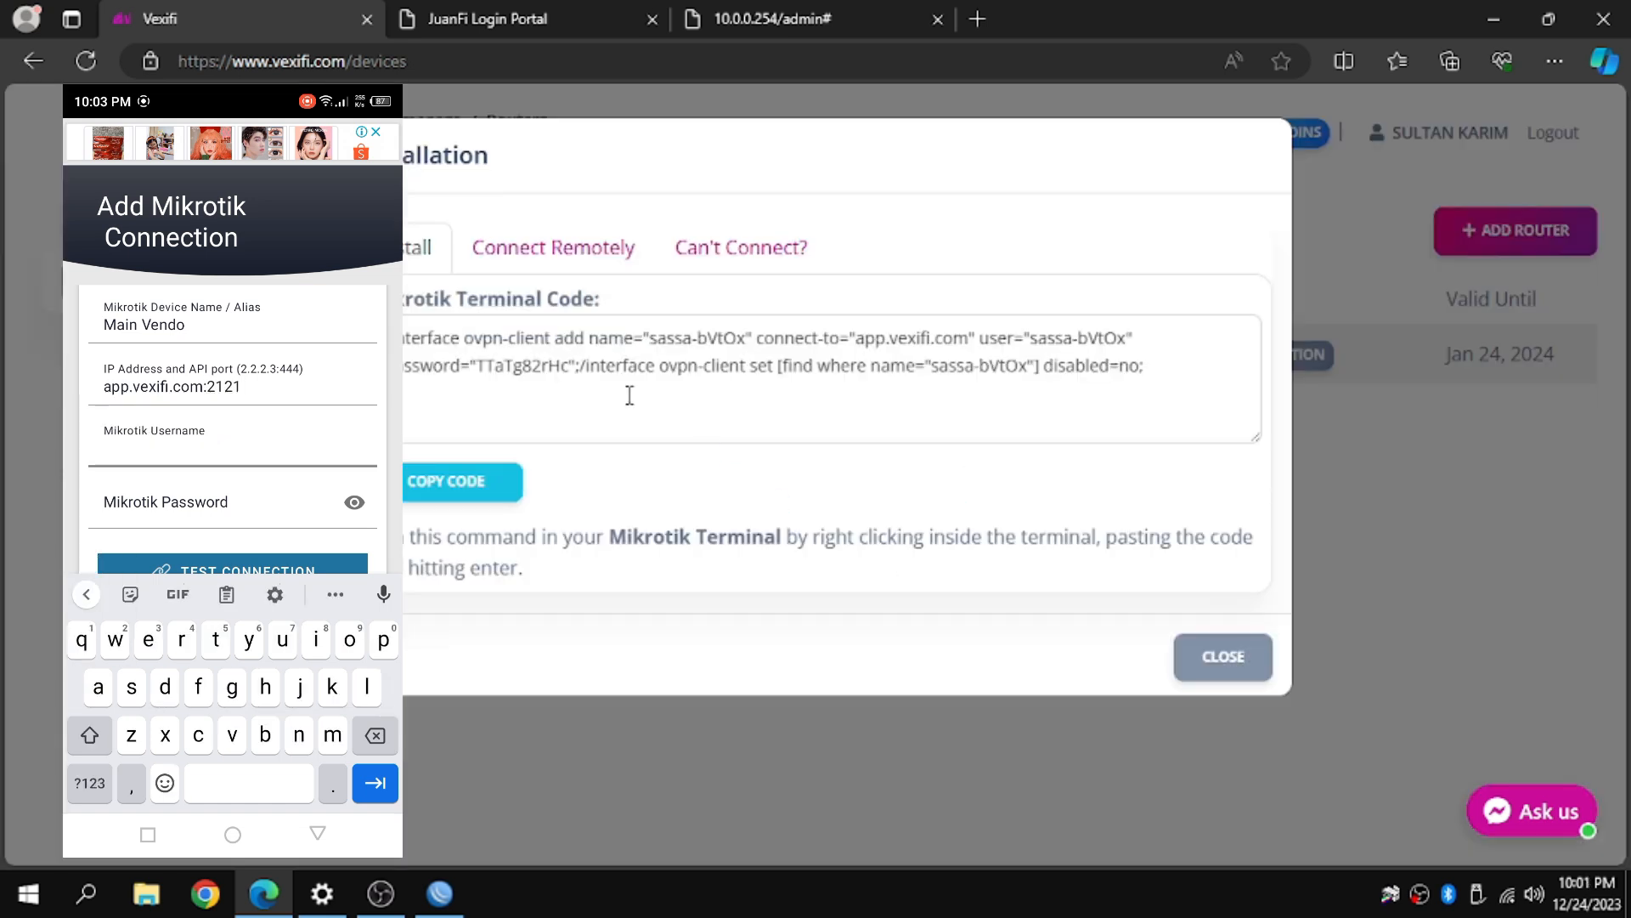
{"action": "left_click_drag", "start_coordinate": [649, 337], "coordinate": [749, 341]}
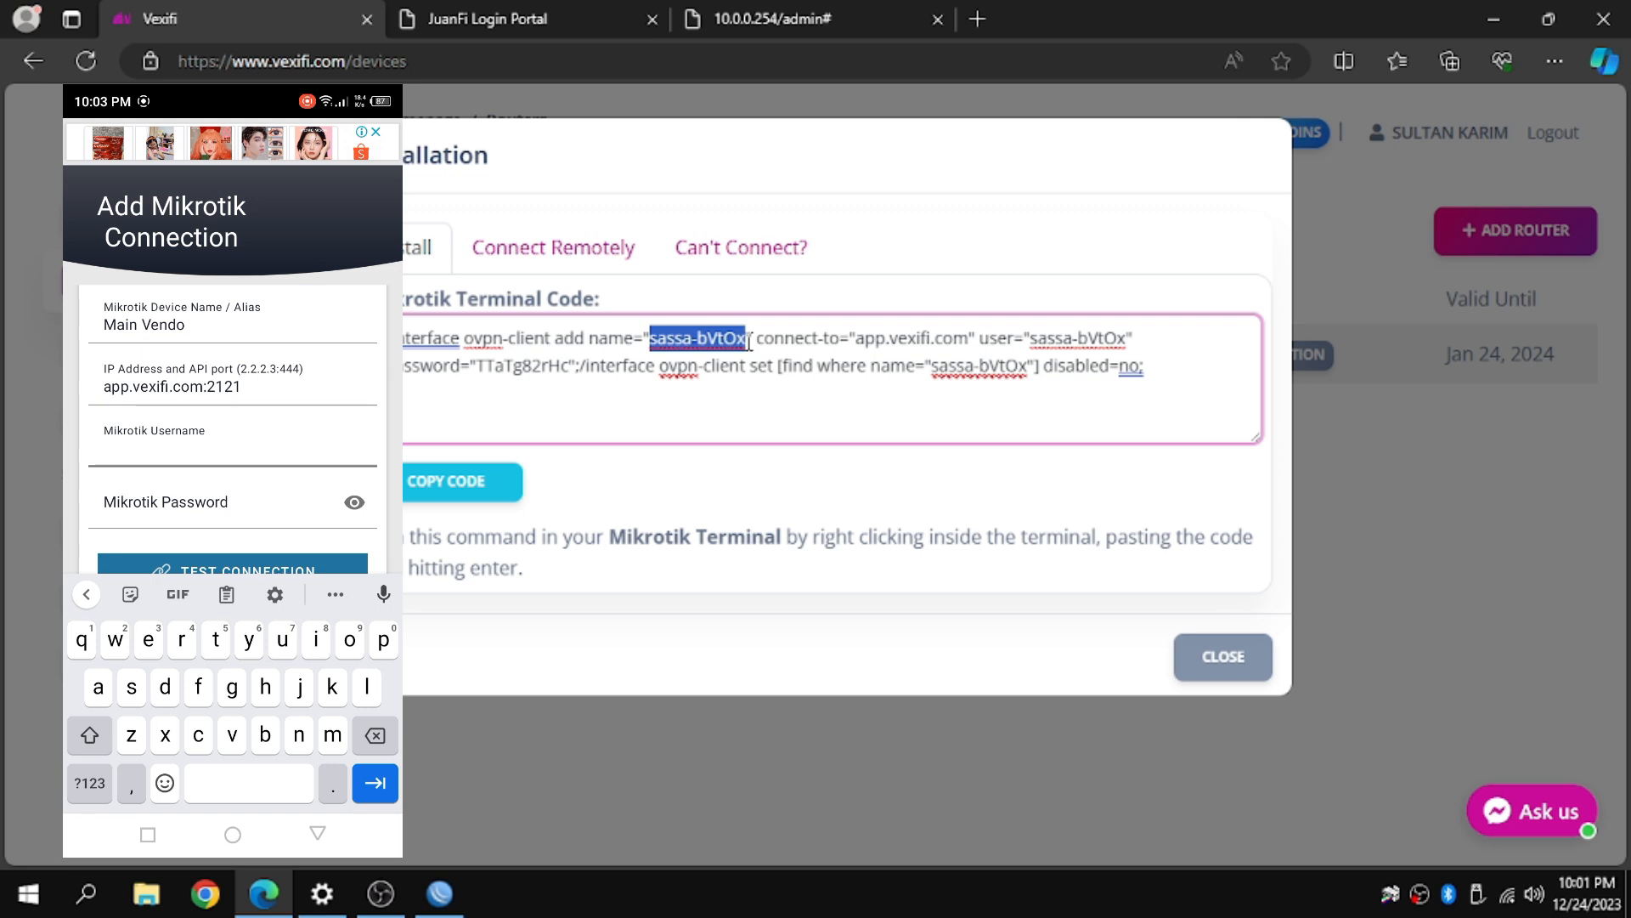
{"action": "type", "text": "sasa"}
{"action": "key", "text": "BackSpace"}
{"action": "type", "text": "sa-"}
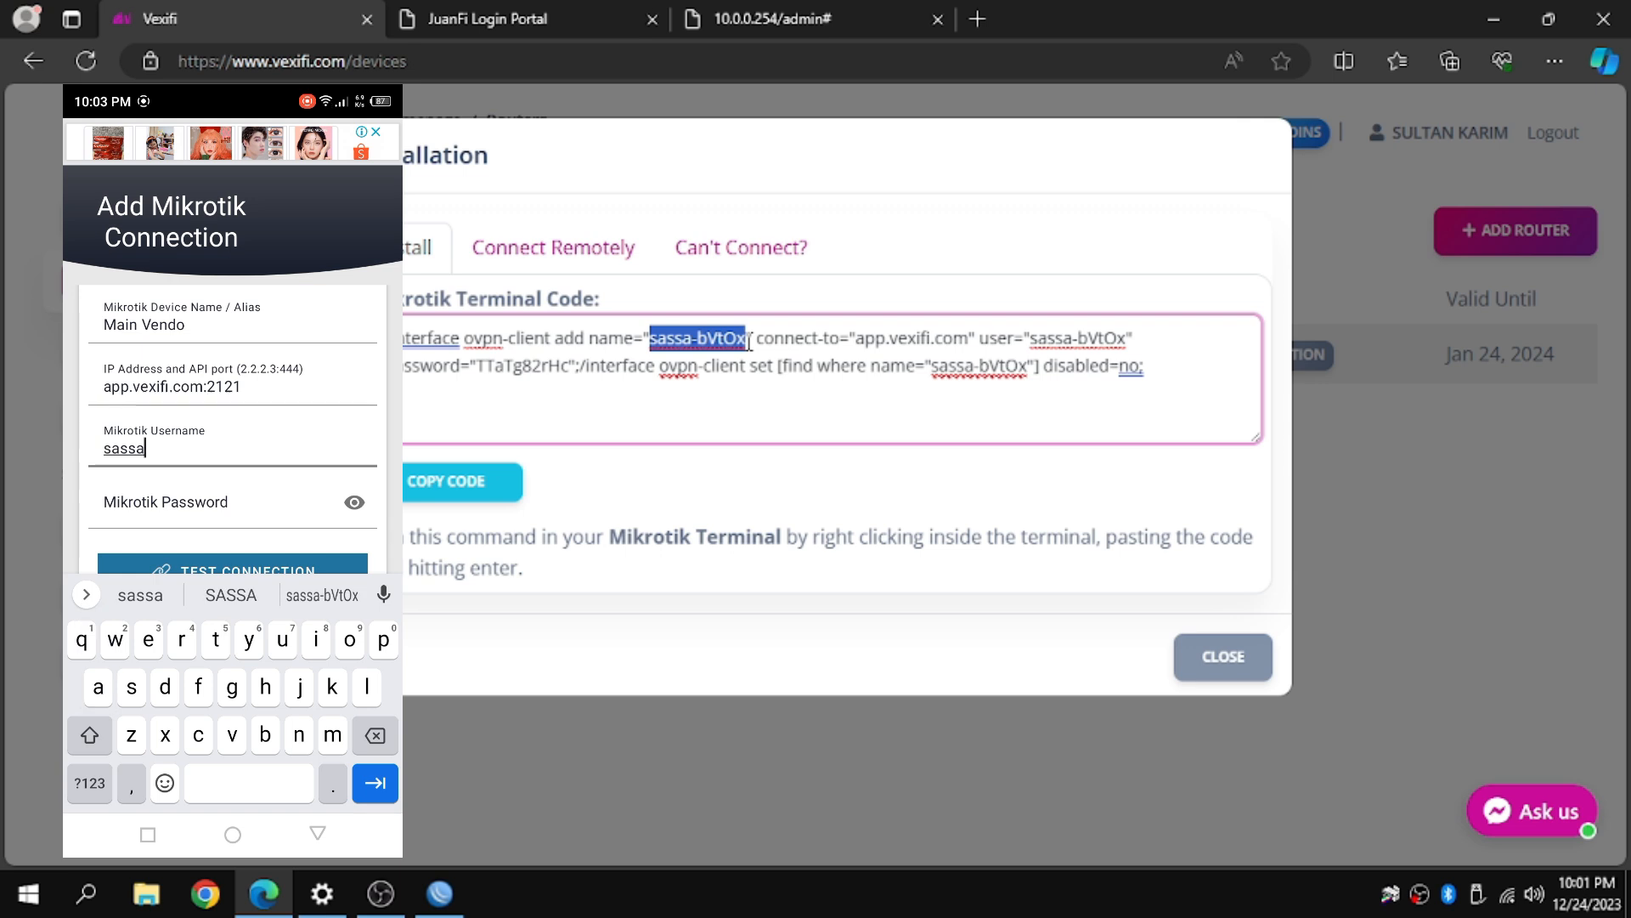
{"action": "left_click", "coordinate": [90, 783]}
{"action": "type", "text": "-"}
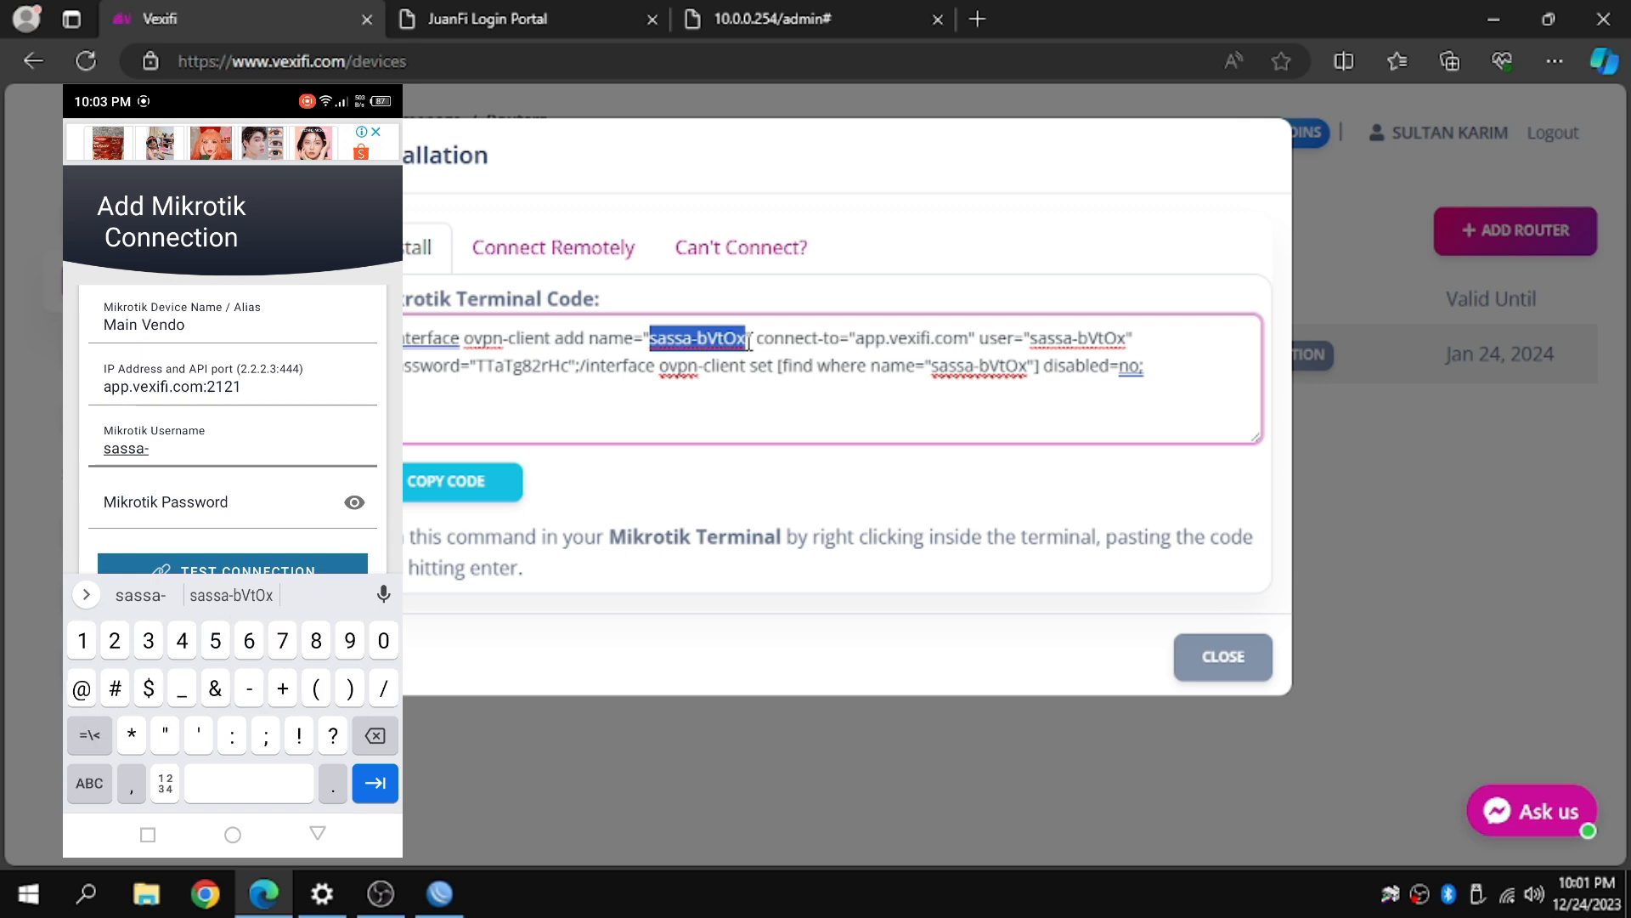
{"action": "left_click", "coordinate": [90, 784]}
{"action": "type", "text": "bV"}
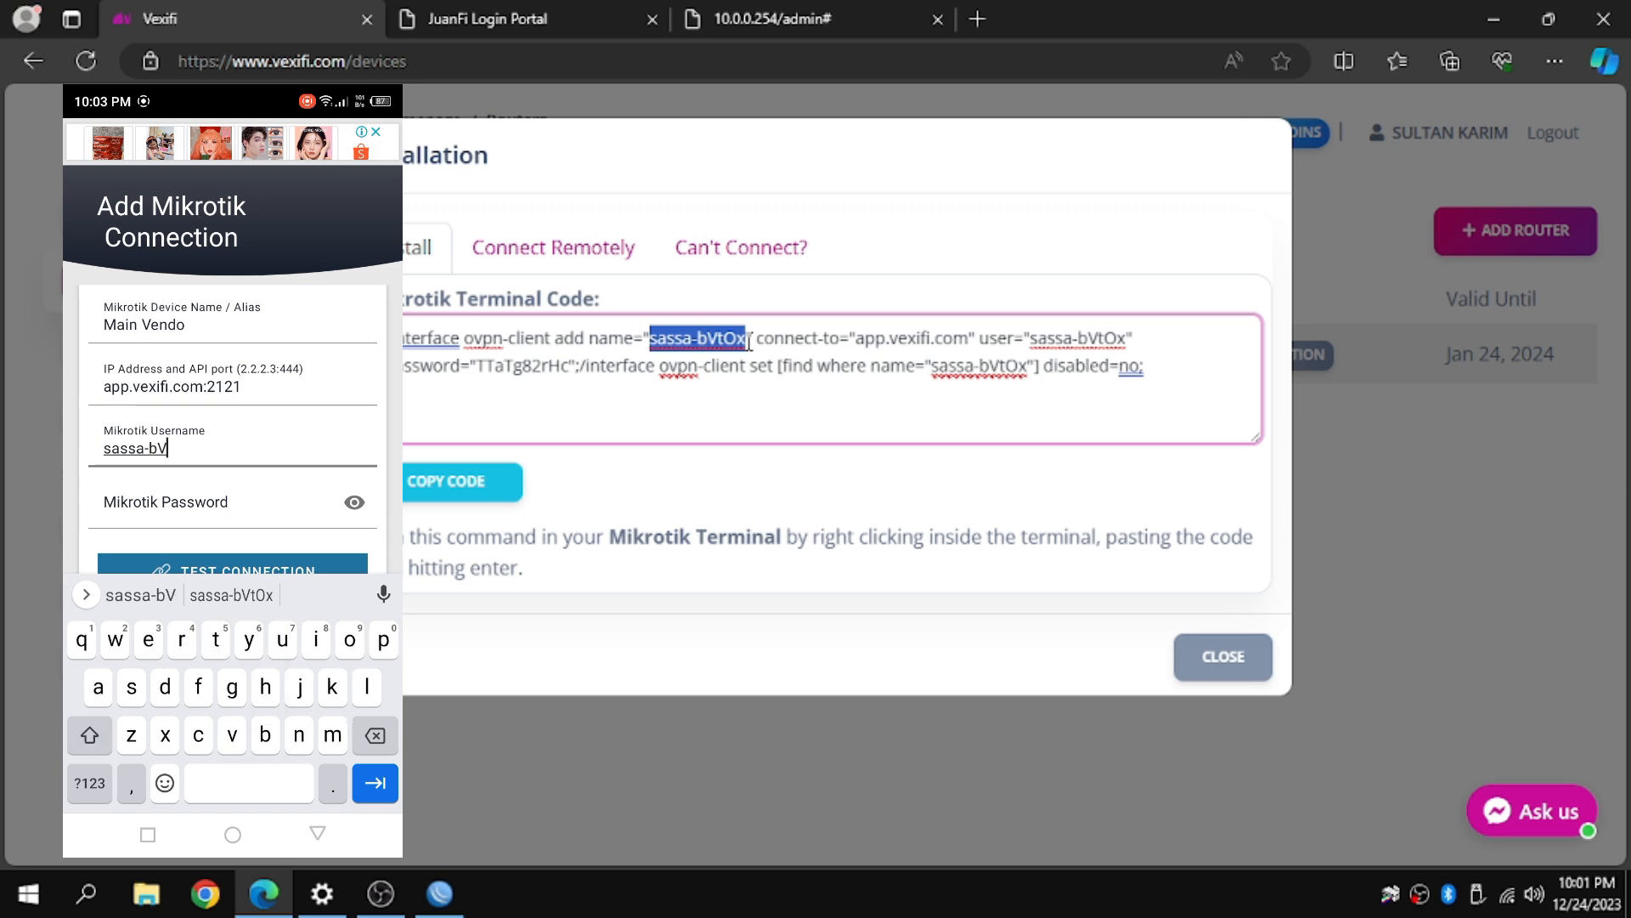
{"action": "type", "text": "t"}
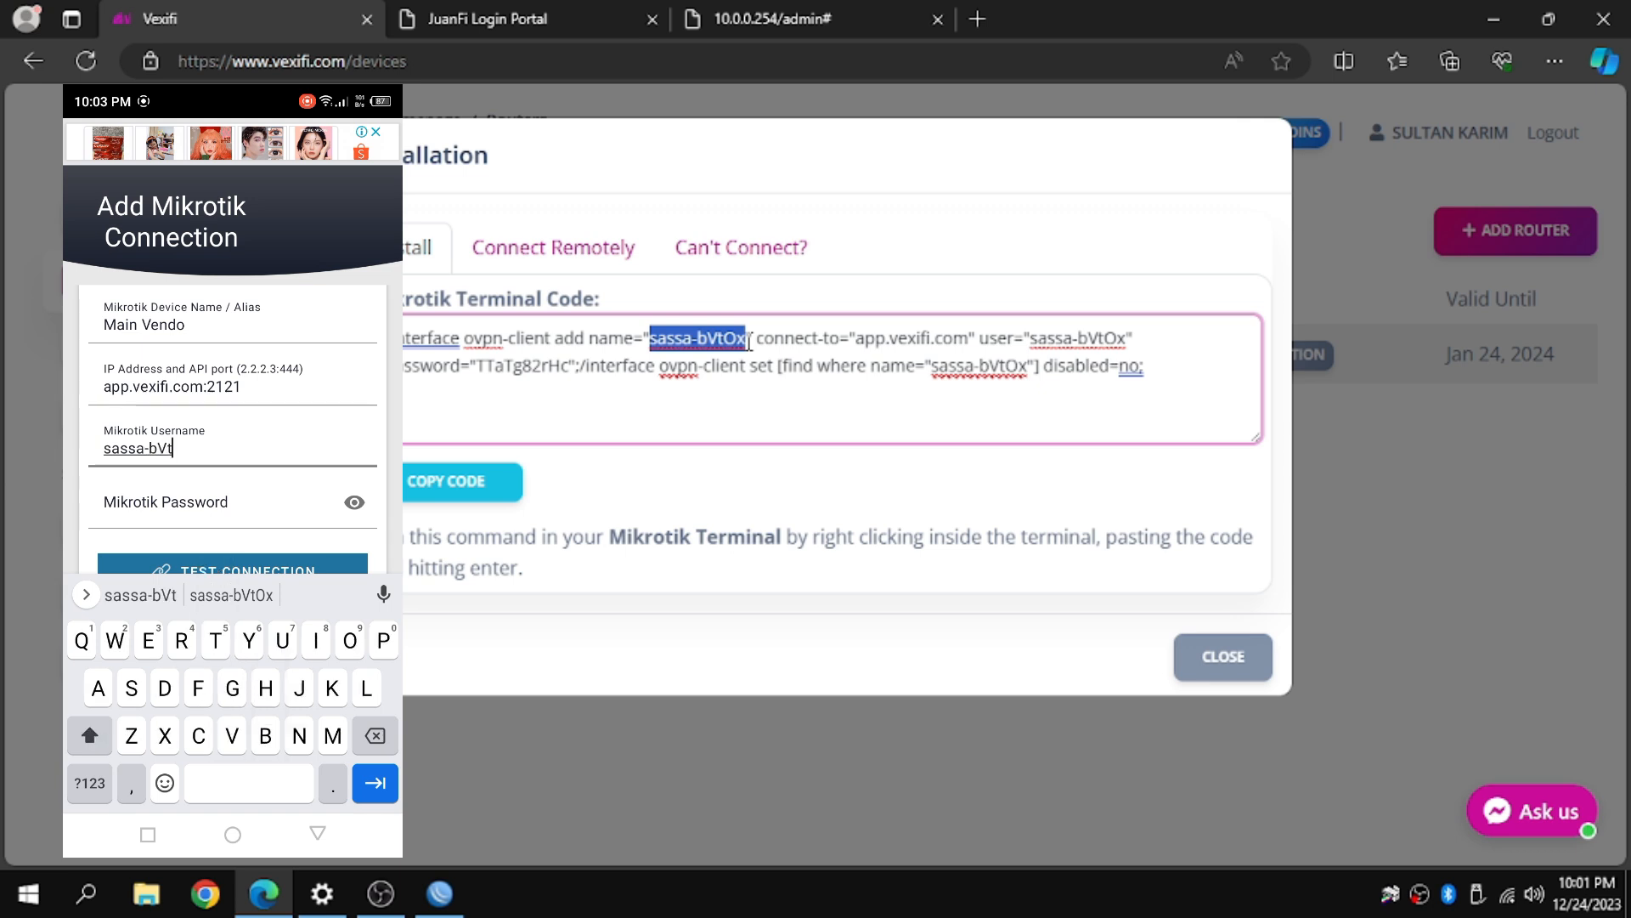
{"action": "type", "text": "Ox"}
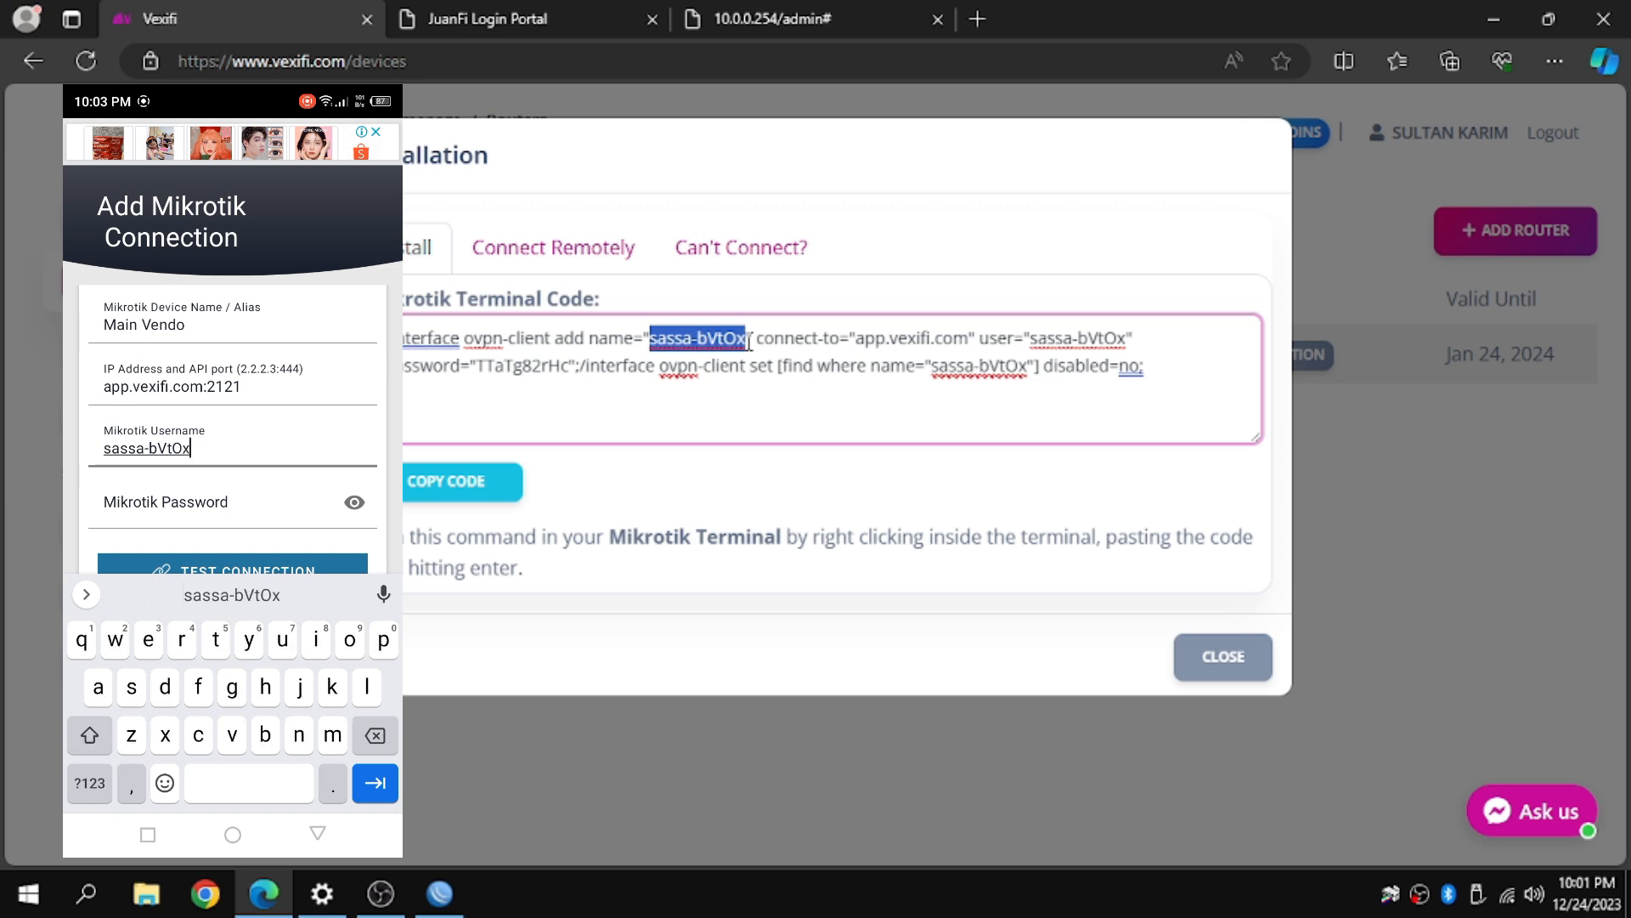
- Enter the Mikrotik password from the install code and finish the connection entry
{"action": "key", "text": "Tab"}
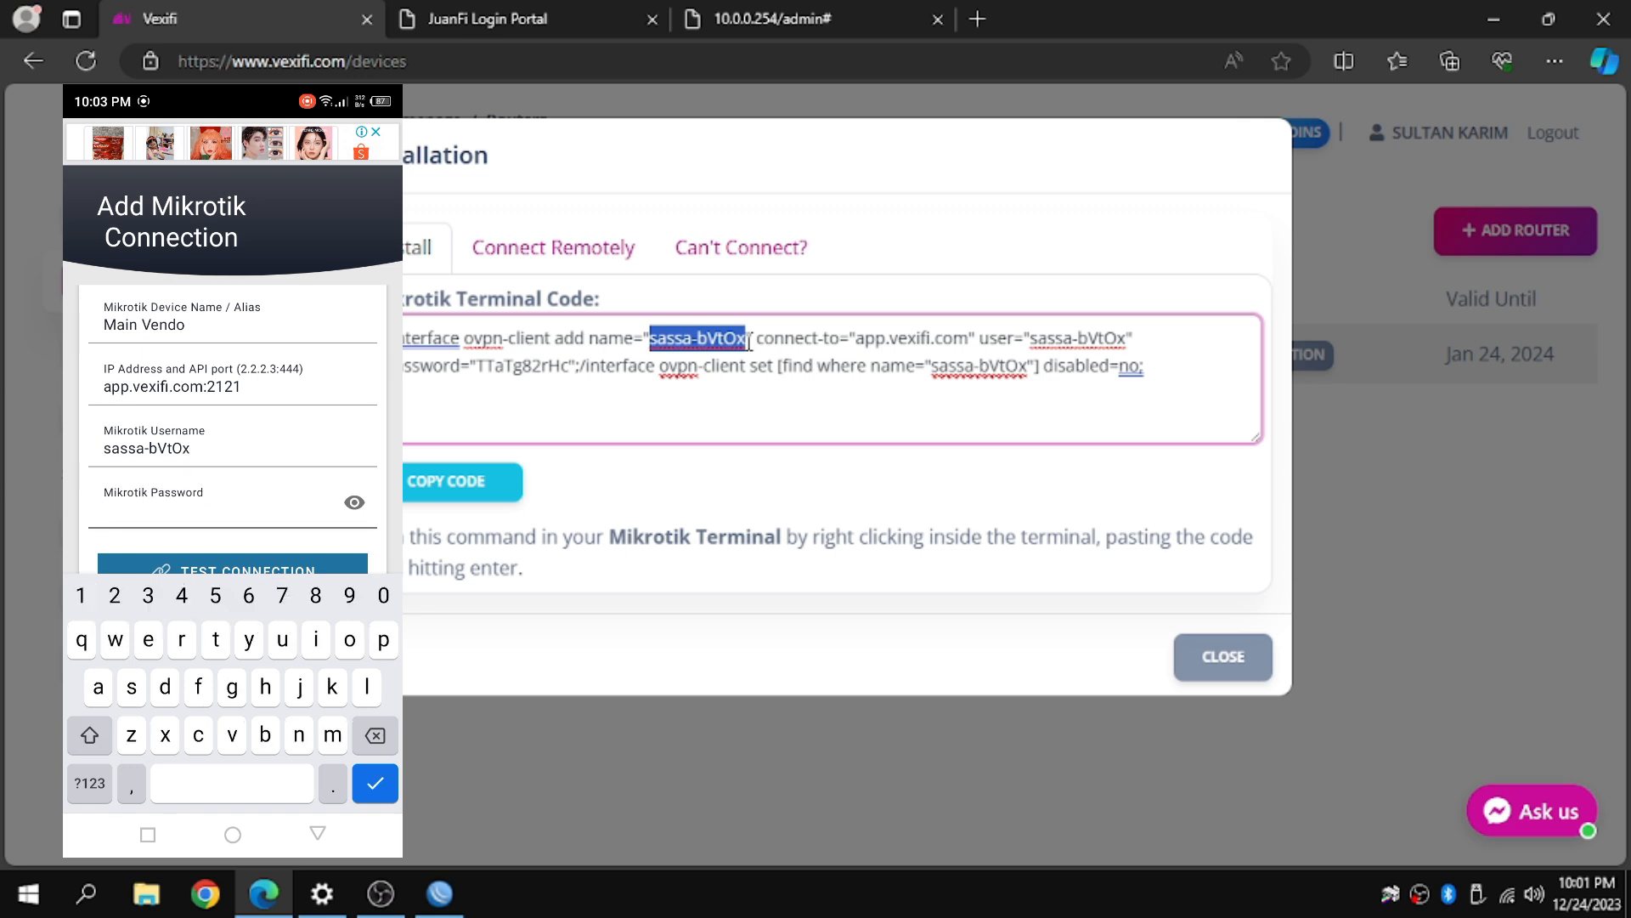
{"action": "mouse_move", "coordinate": [471, 367]}
{"action": "left_mouse_down"}
{"action": "mouse_move", "coordinate": [531, 369]}
{"action": "mouse_move", "coordinate": [477, 366]}
{"action": "left_mouse_up"}
{"action": "left_click", "coordinate": [496, 368]}
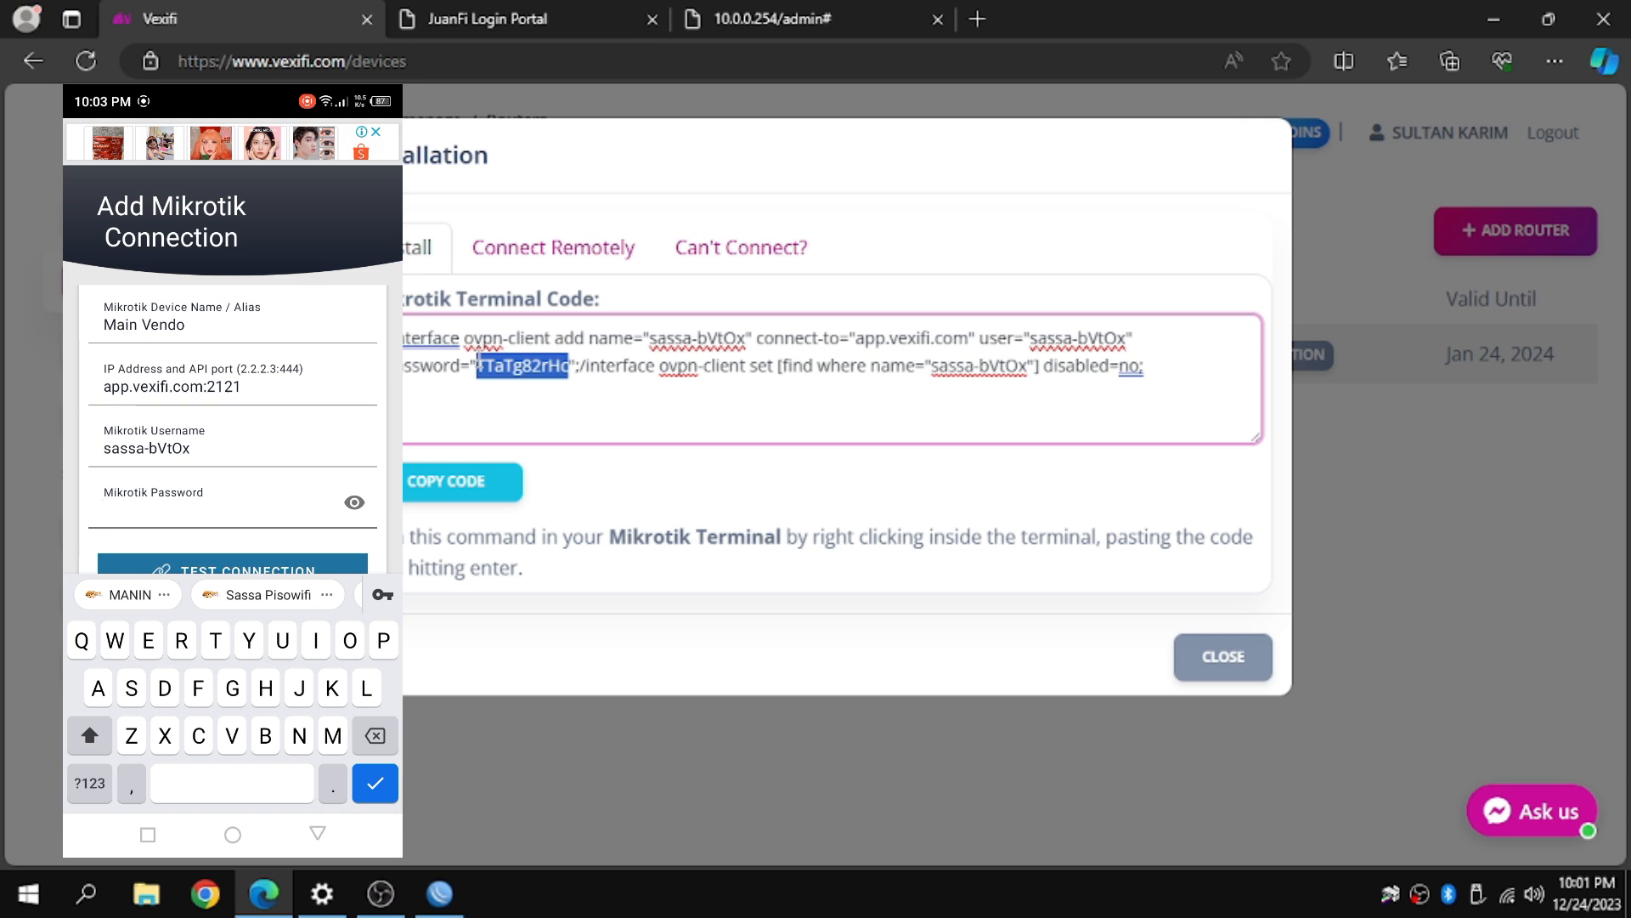
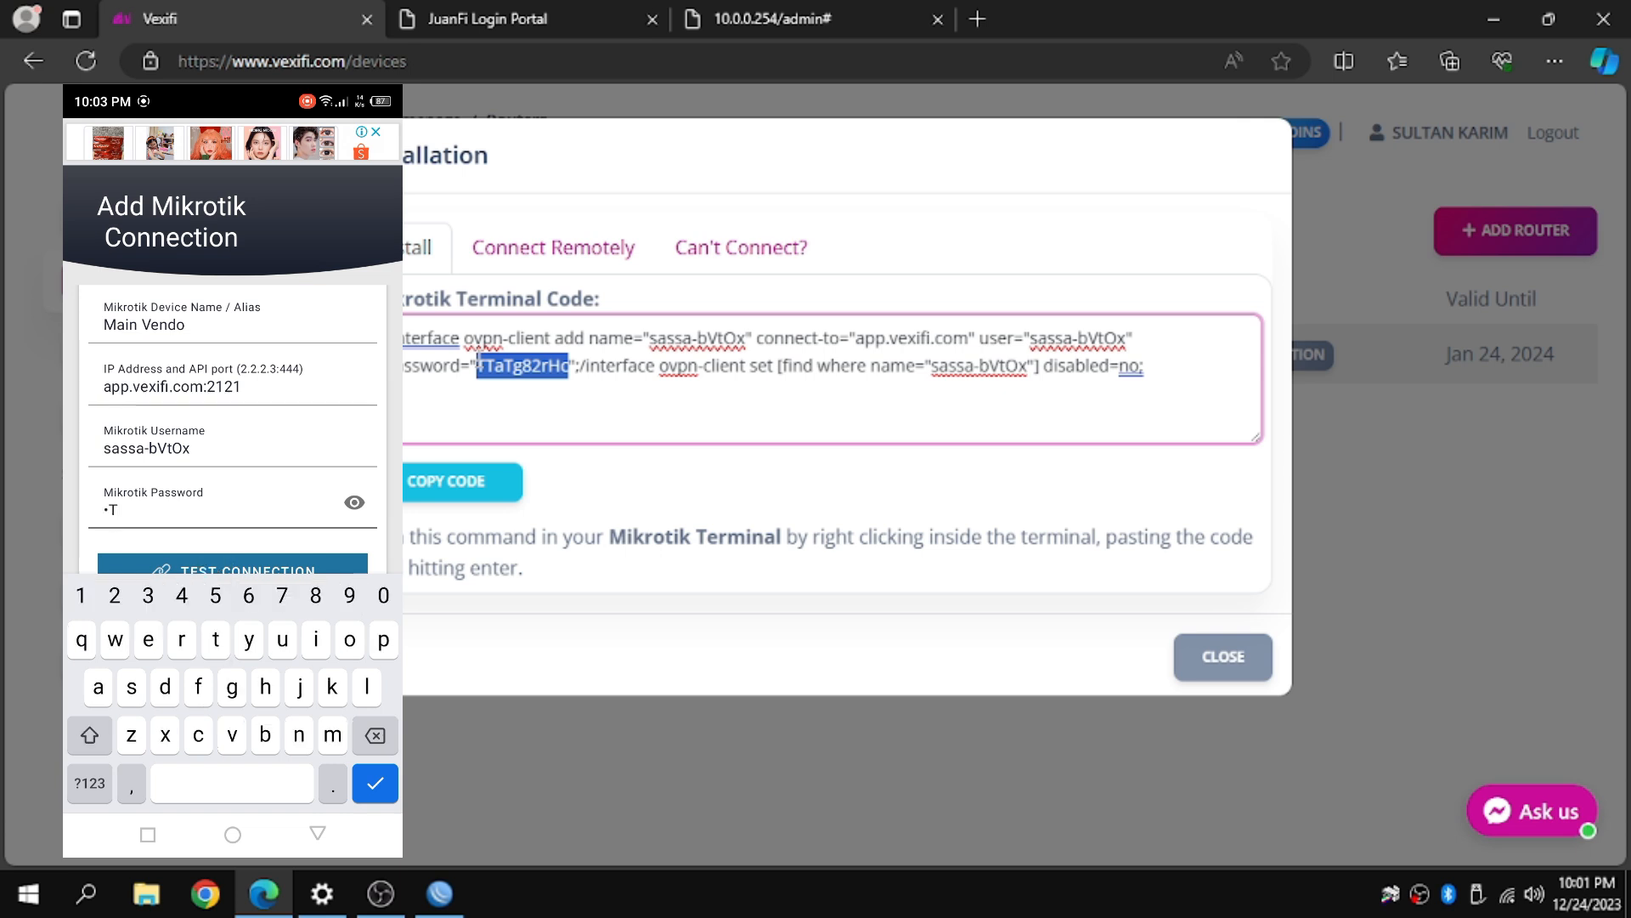
{"action": "left_click", "coordinate": [355, 502]}
{"action": "key", "text": "Escape"}
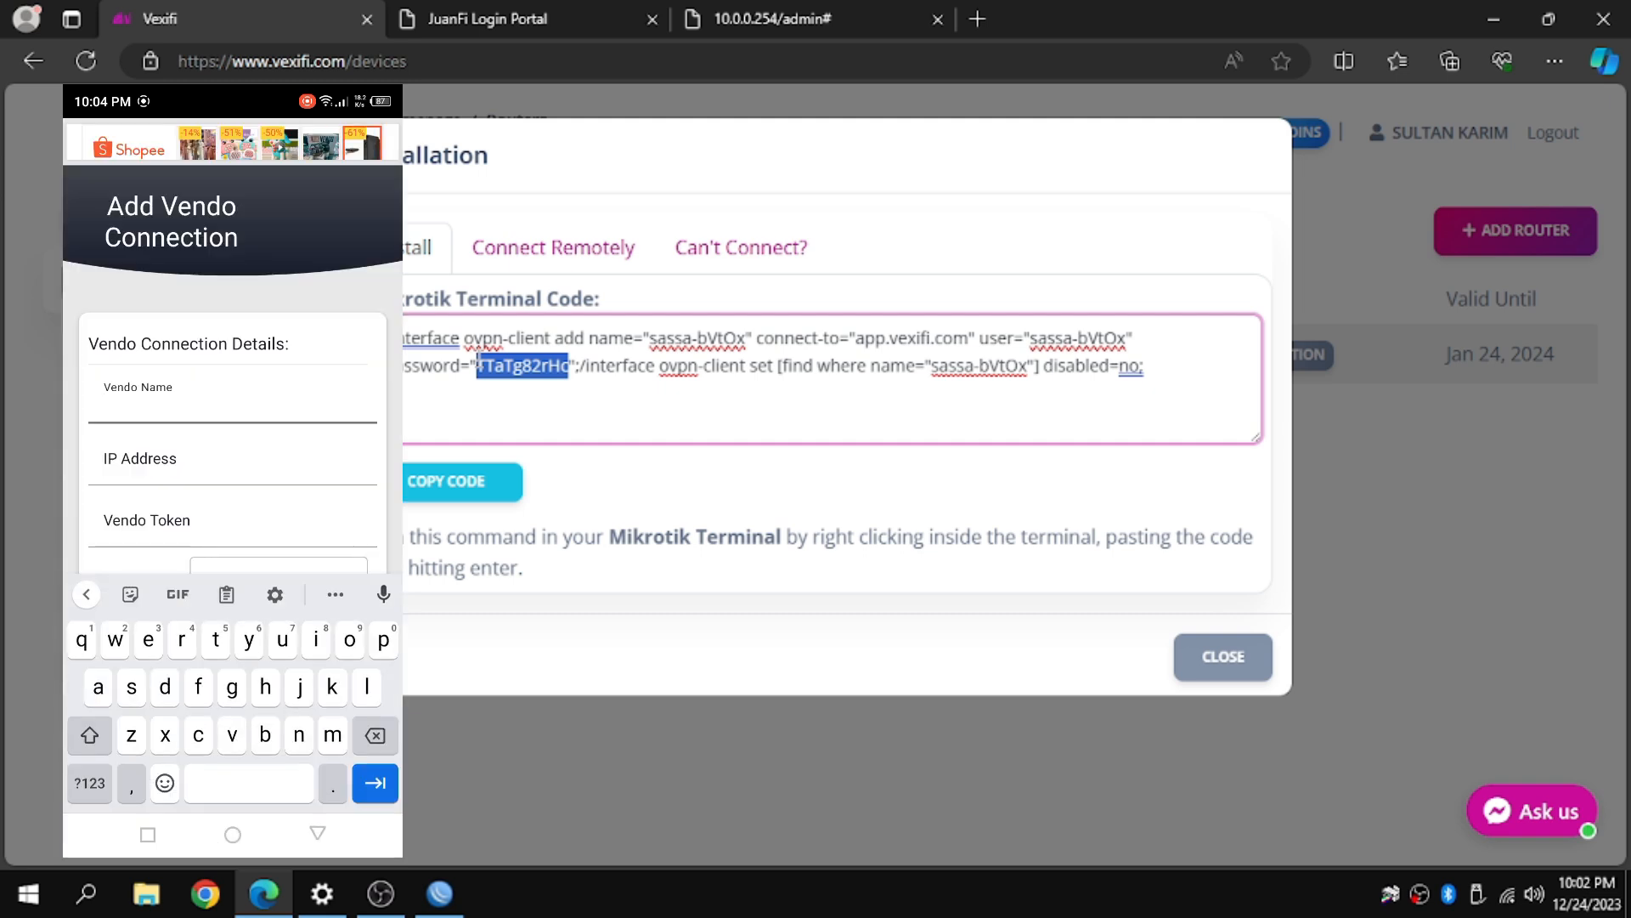
- Enter vendo name SASSA VENDO and IP 10.0.0.254, then open JuanFi Admin's settings page
{"action": "type", "text": "SASS"}
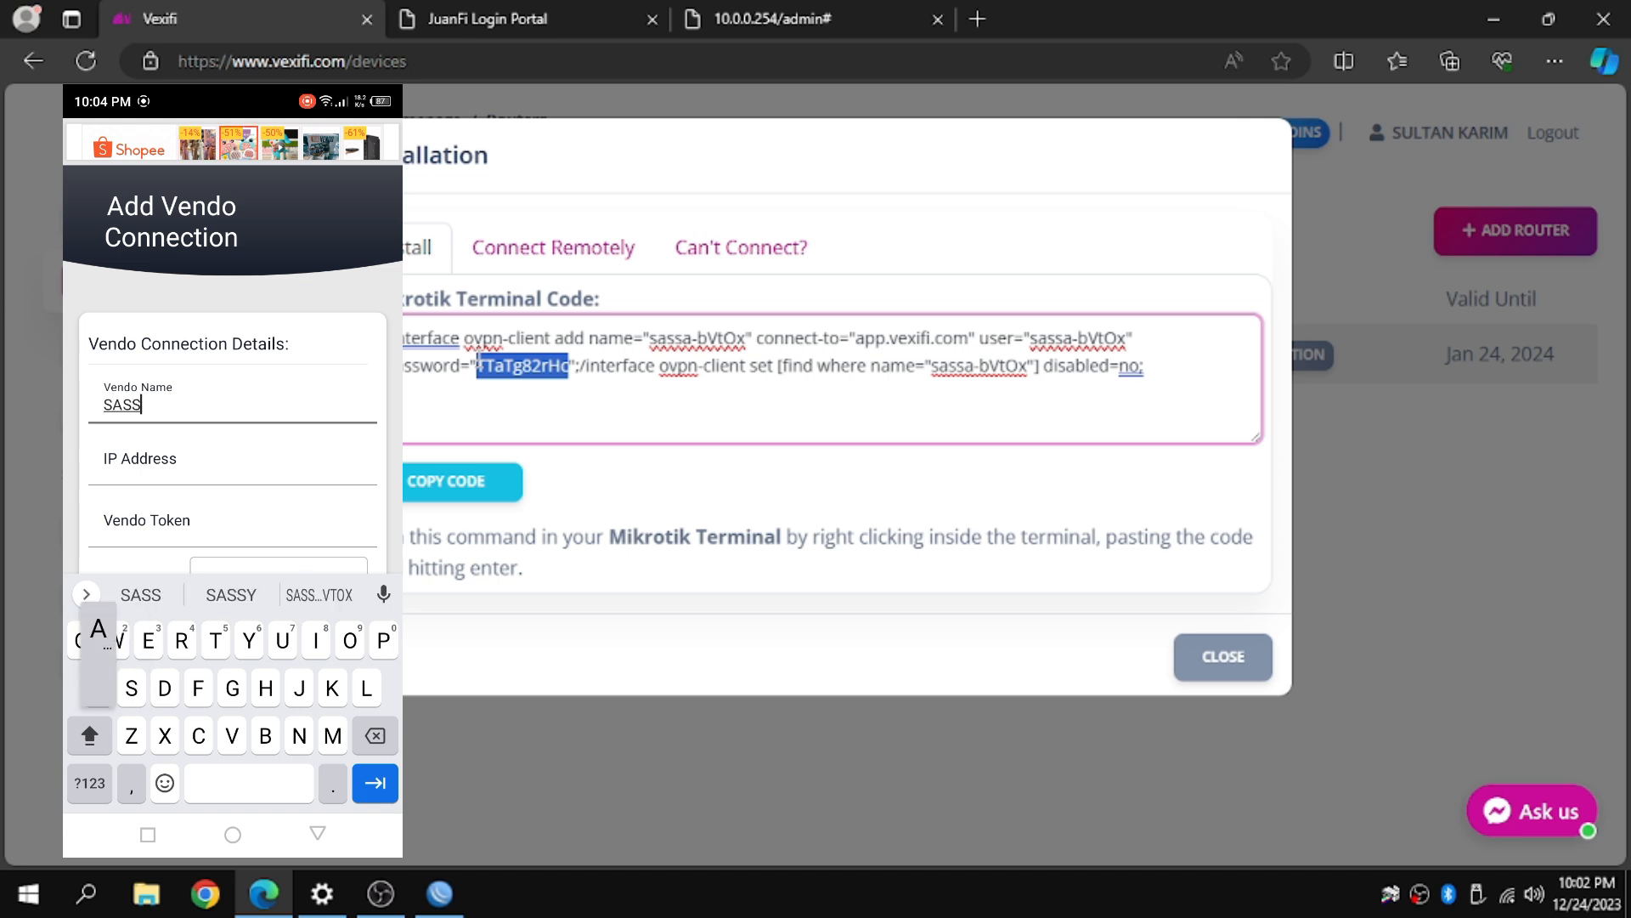
{"action": "type", "text": "A VENDO"}
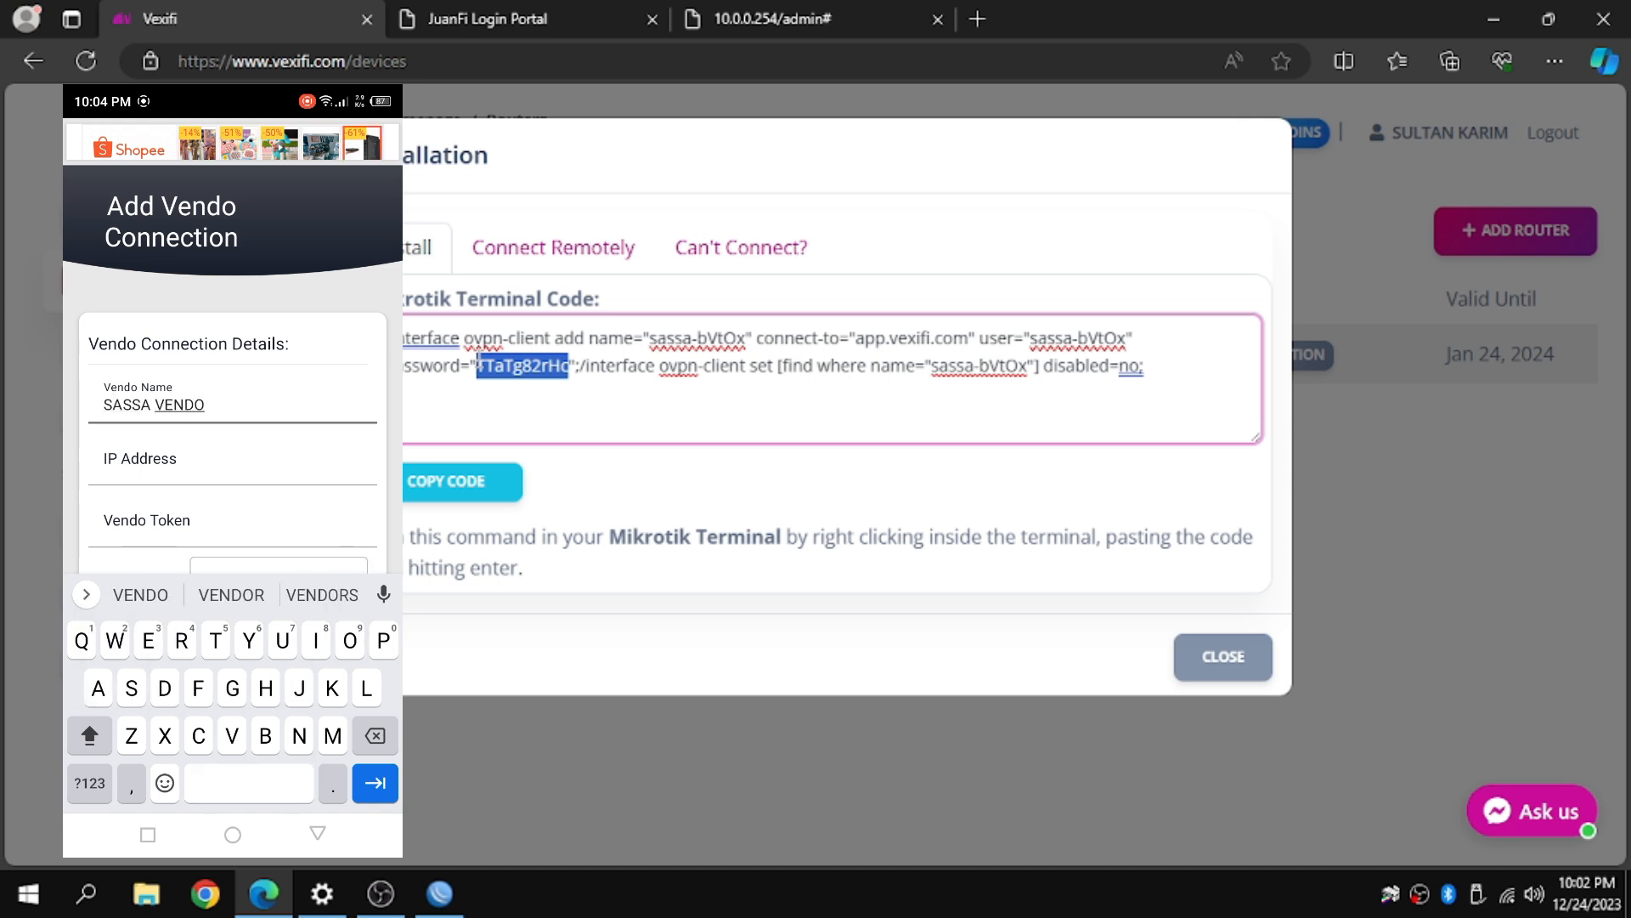
{"action": "key", "text": "Tab"}
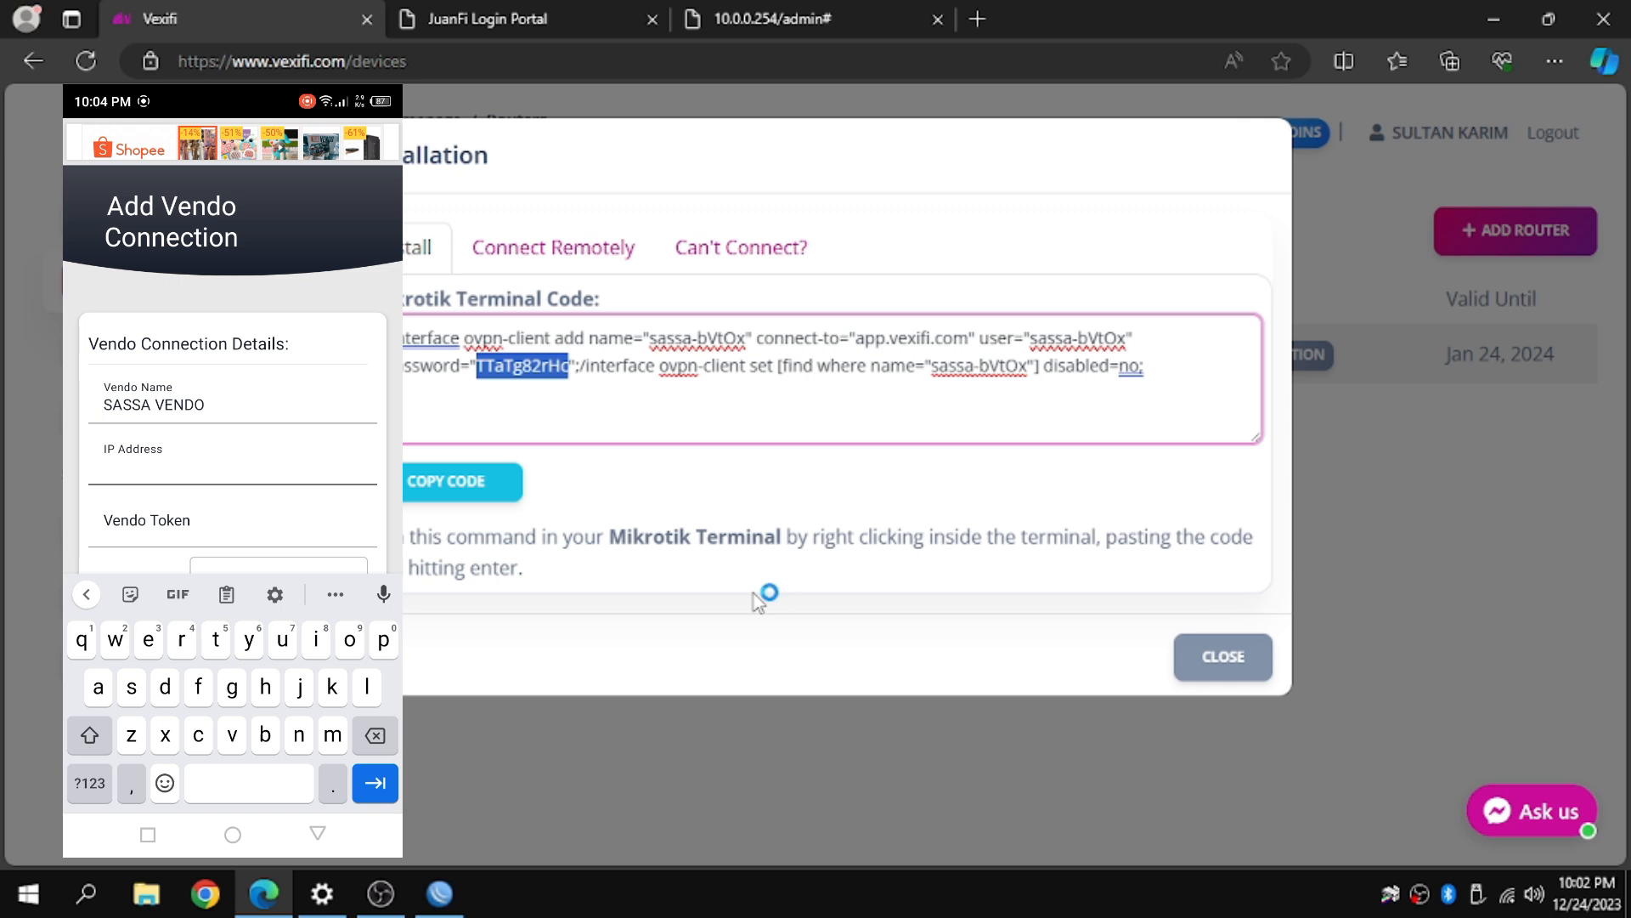
{"action": "left_click", "coordinate": [1180, 671]}
{"action": "left_click", "coordinate": [773, 18]}
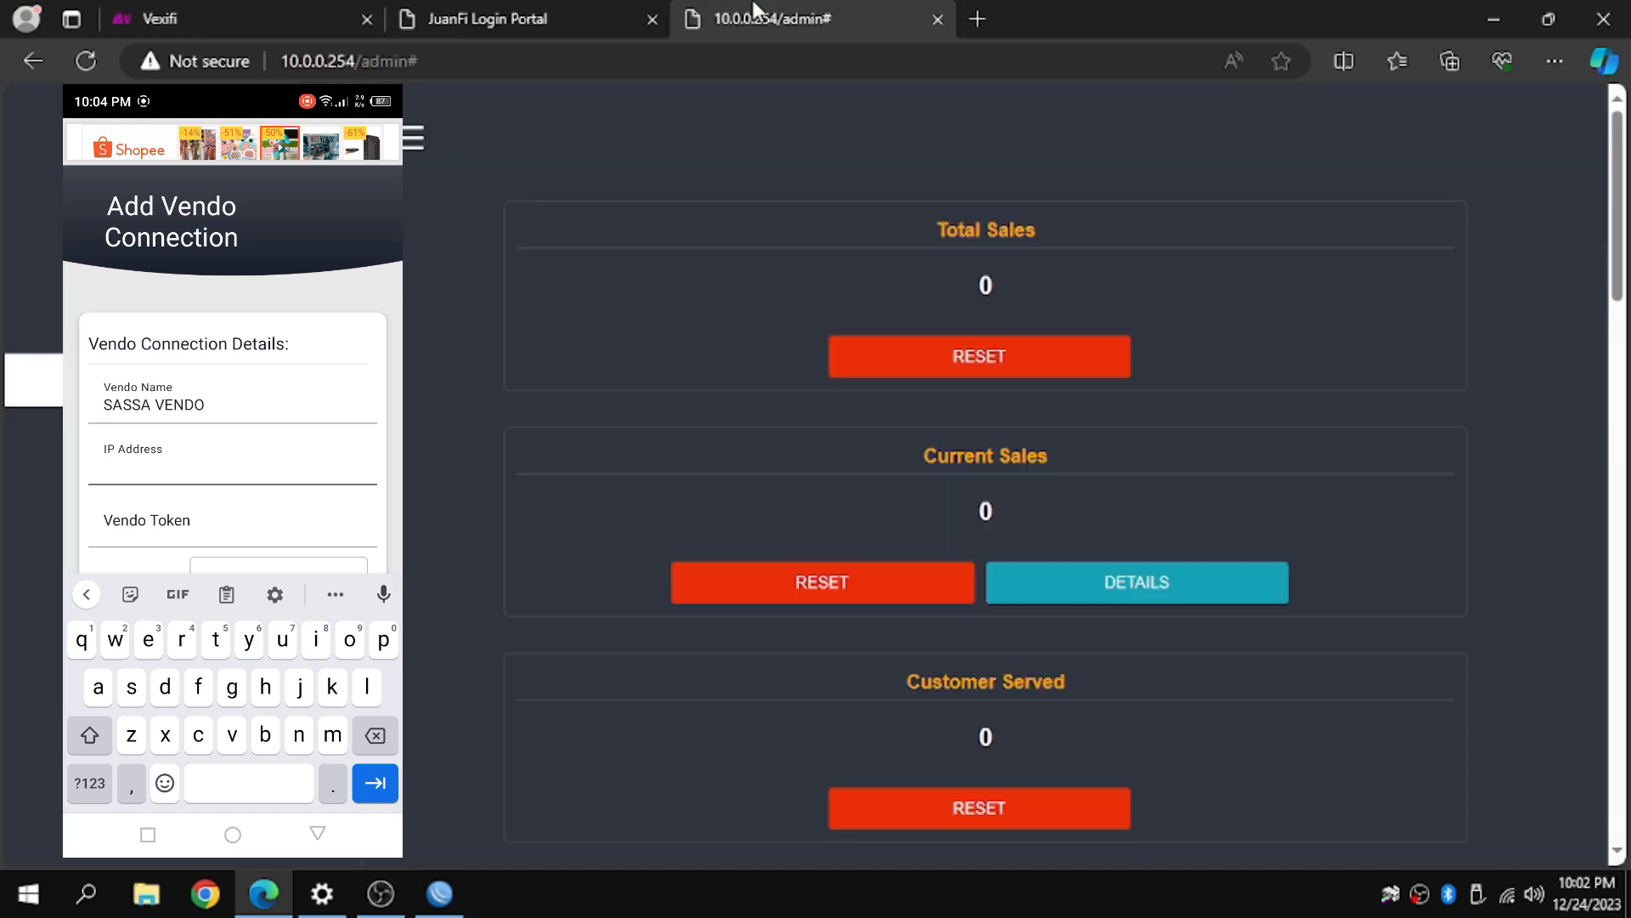
{"action": "left_click_drag", "start_coordinate": [360, 60], "coordinate": [279, 68]}
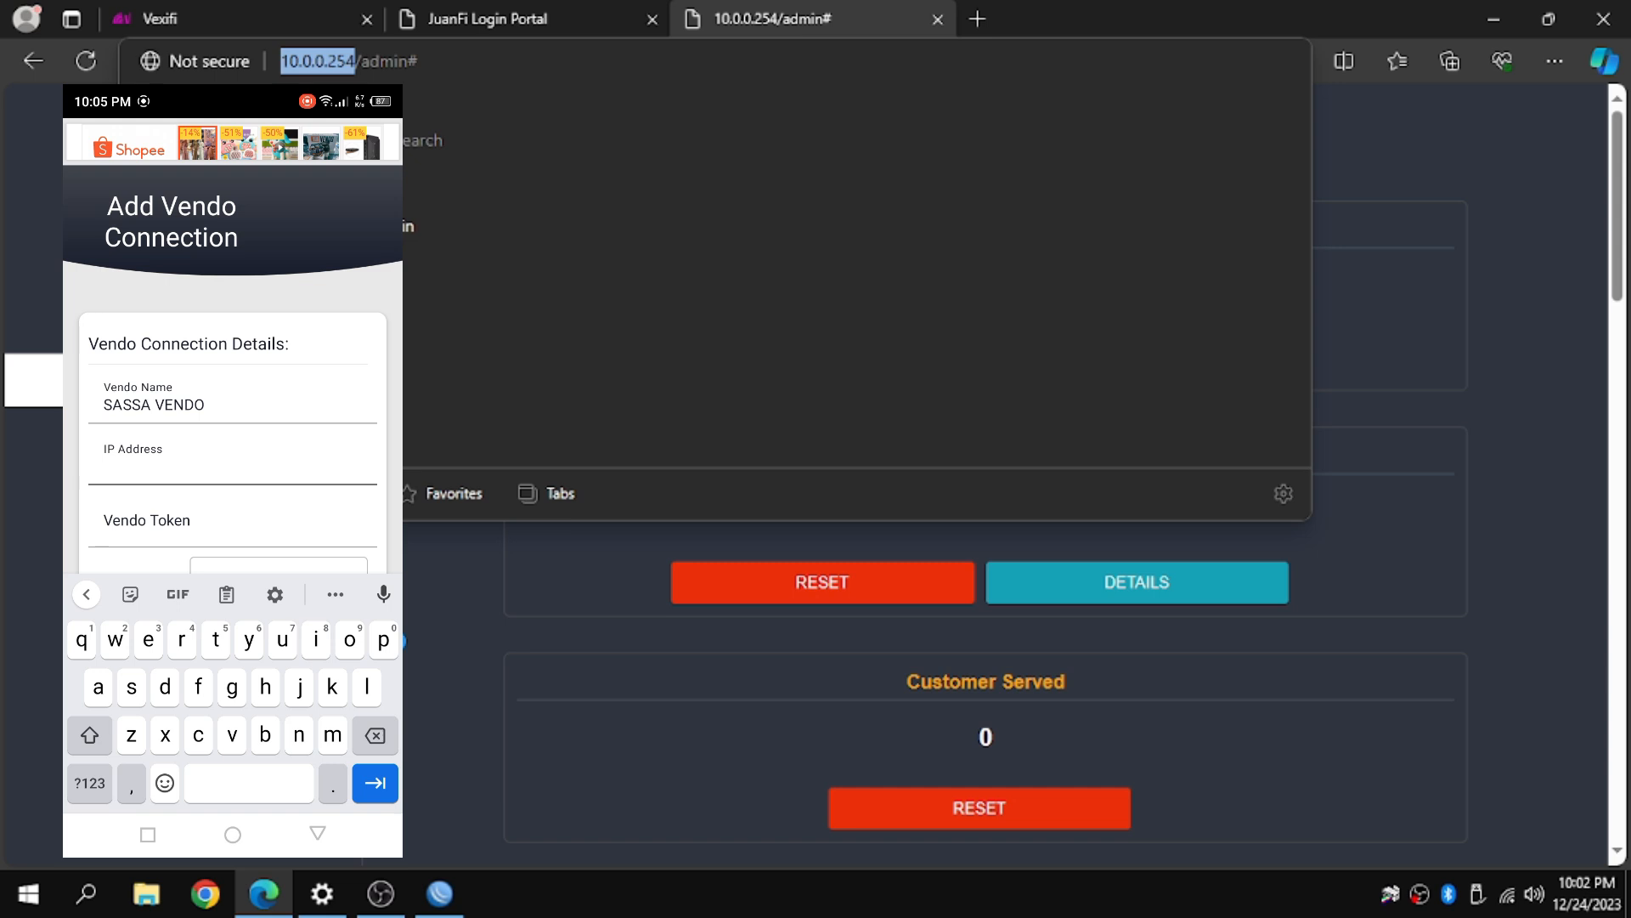
{"action": "type", "text": "10.0.0.254"}
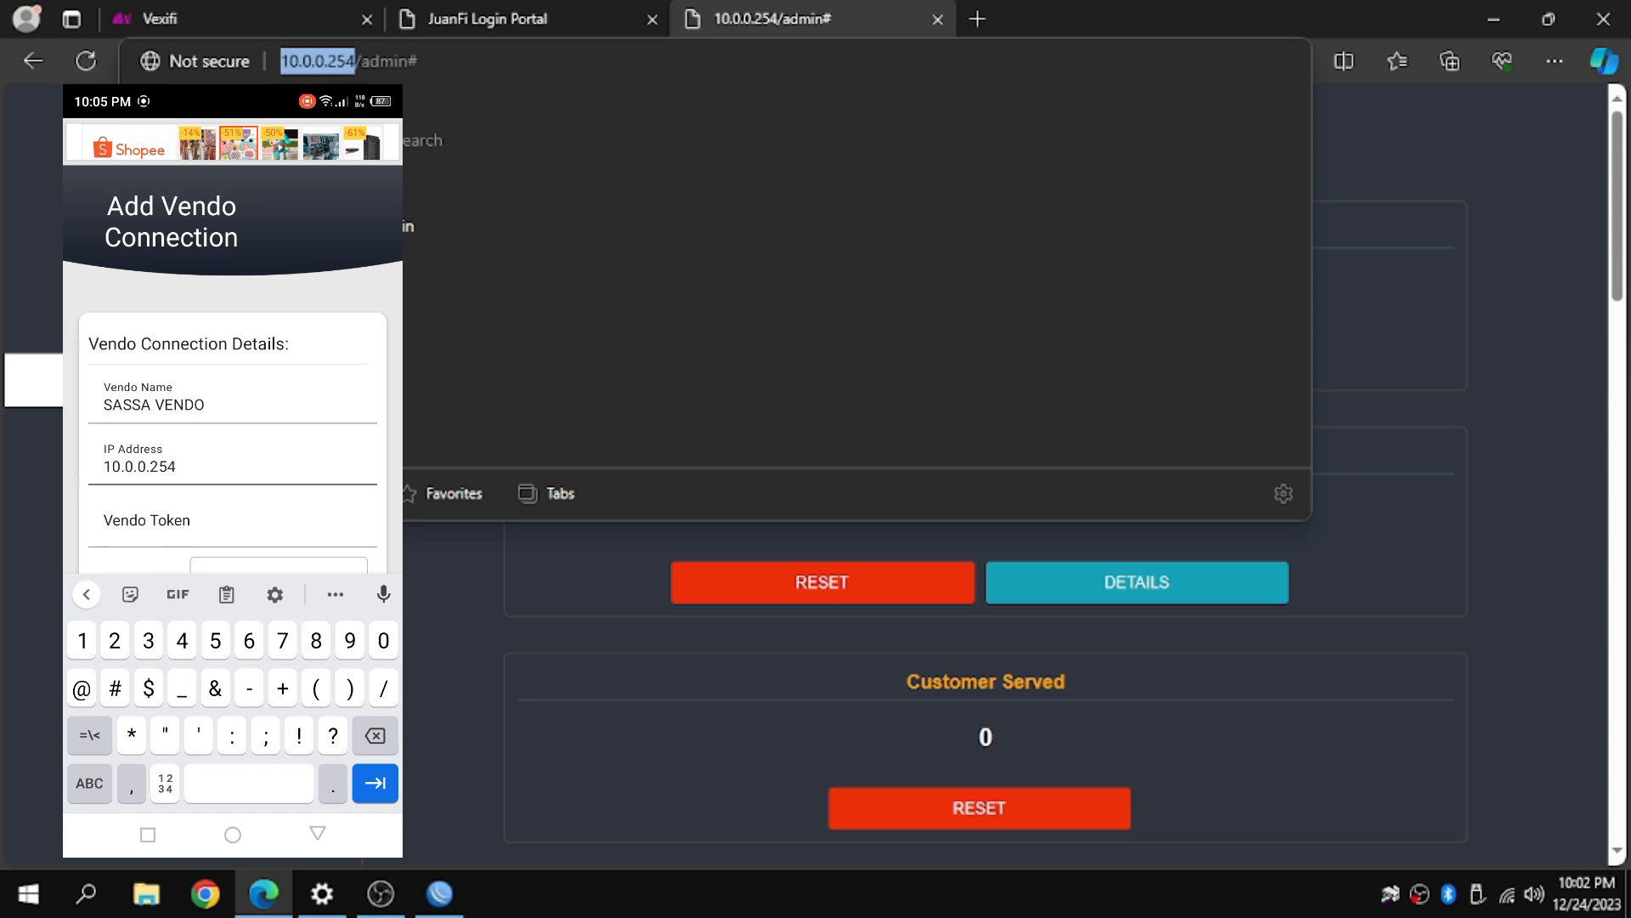
{"action": "key", "text": "Tab"}
{"action": "left_click", "coordinate": [429, 620]}
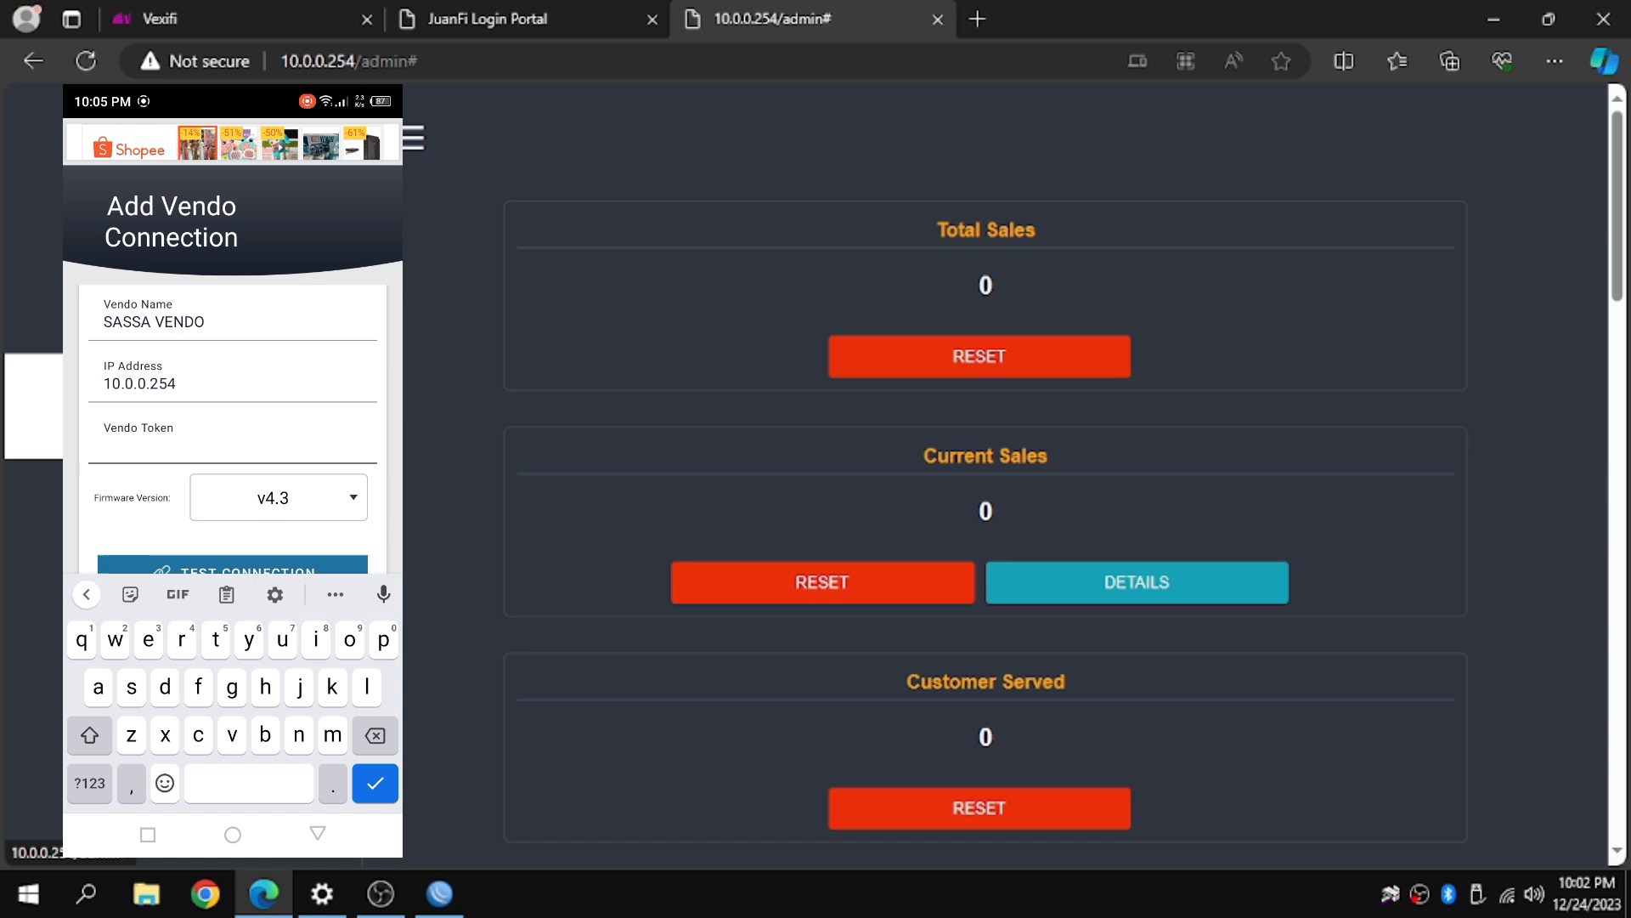
{"action": "left_click", "coordinate": [170, 432]}
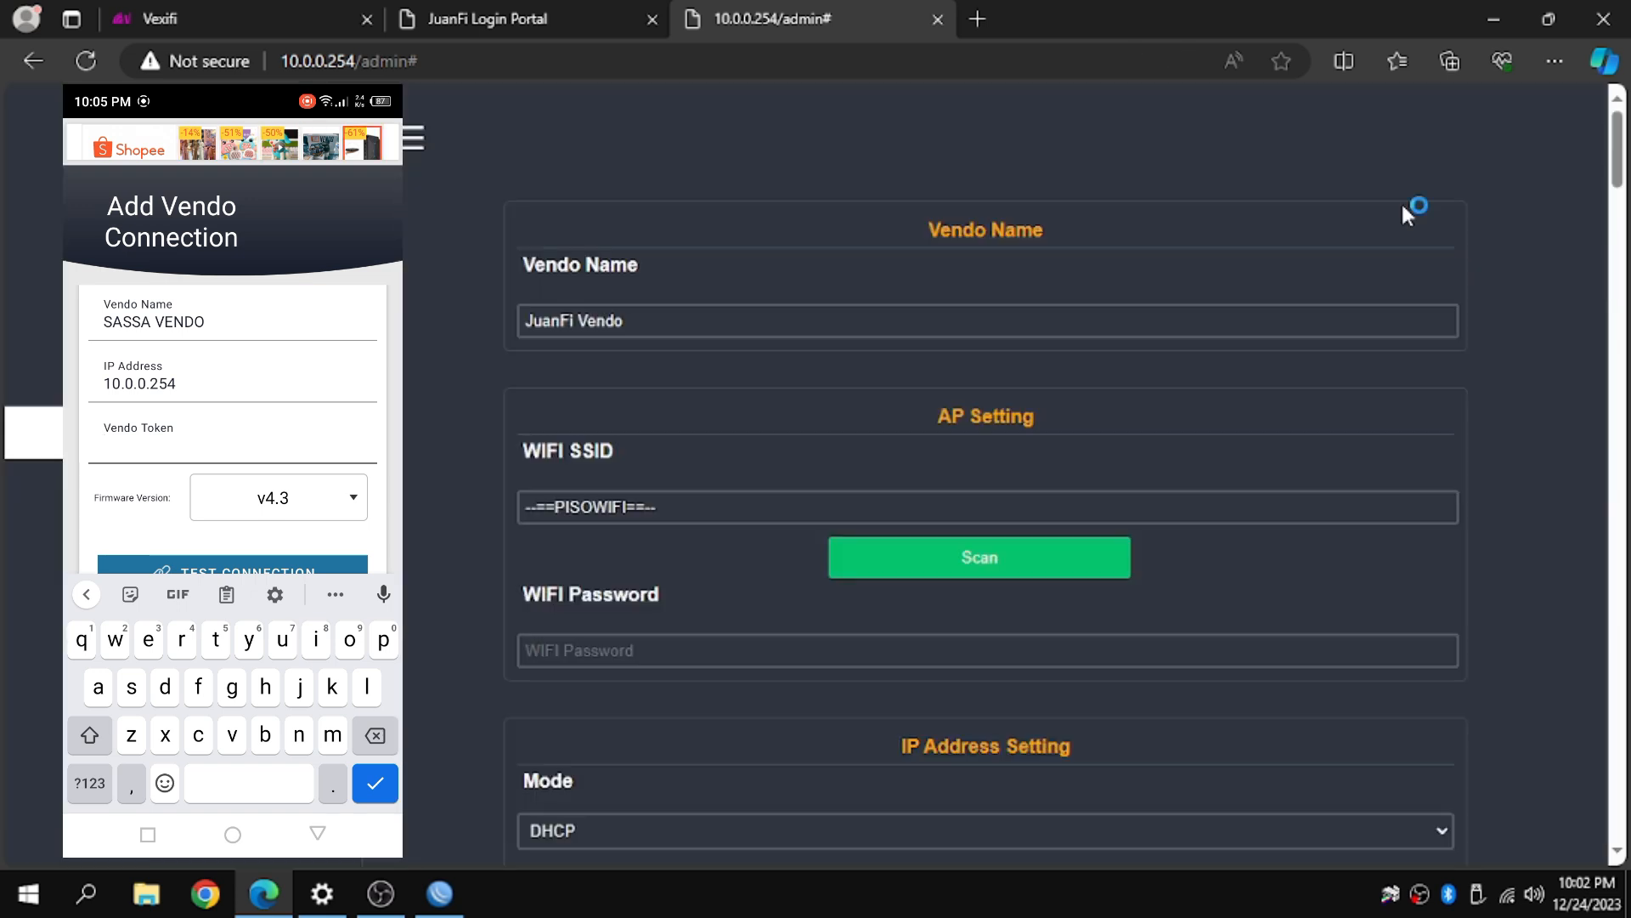
- Enter the API key from JuanFi Admin's remote-API setting as the vendo token
{"action": "left_click_drag", "start_coordinate": [1623, 158], "coordinate": [1554, 792]}
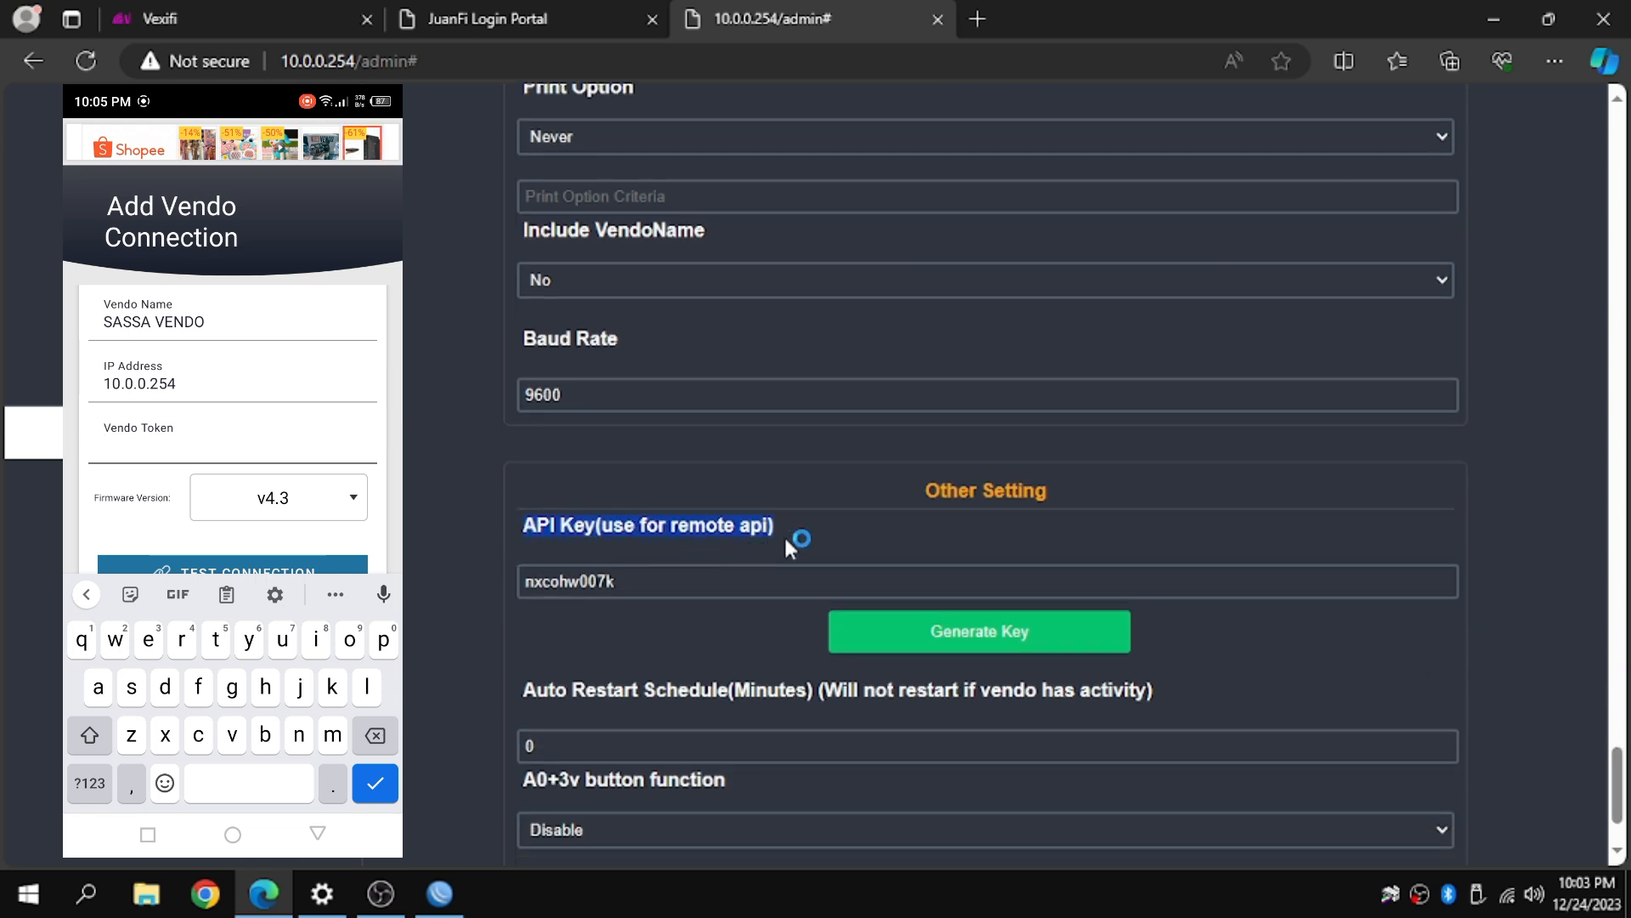
{"action": "left_click", "coordinate": [658, 579]}
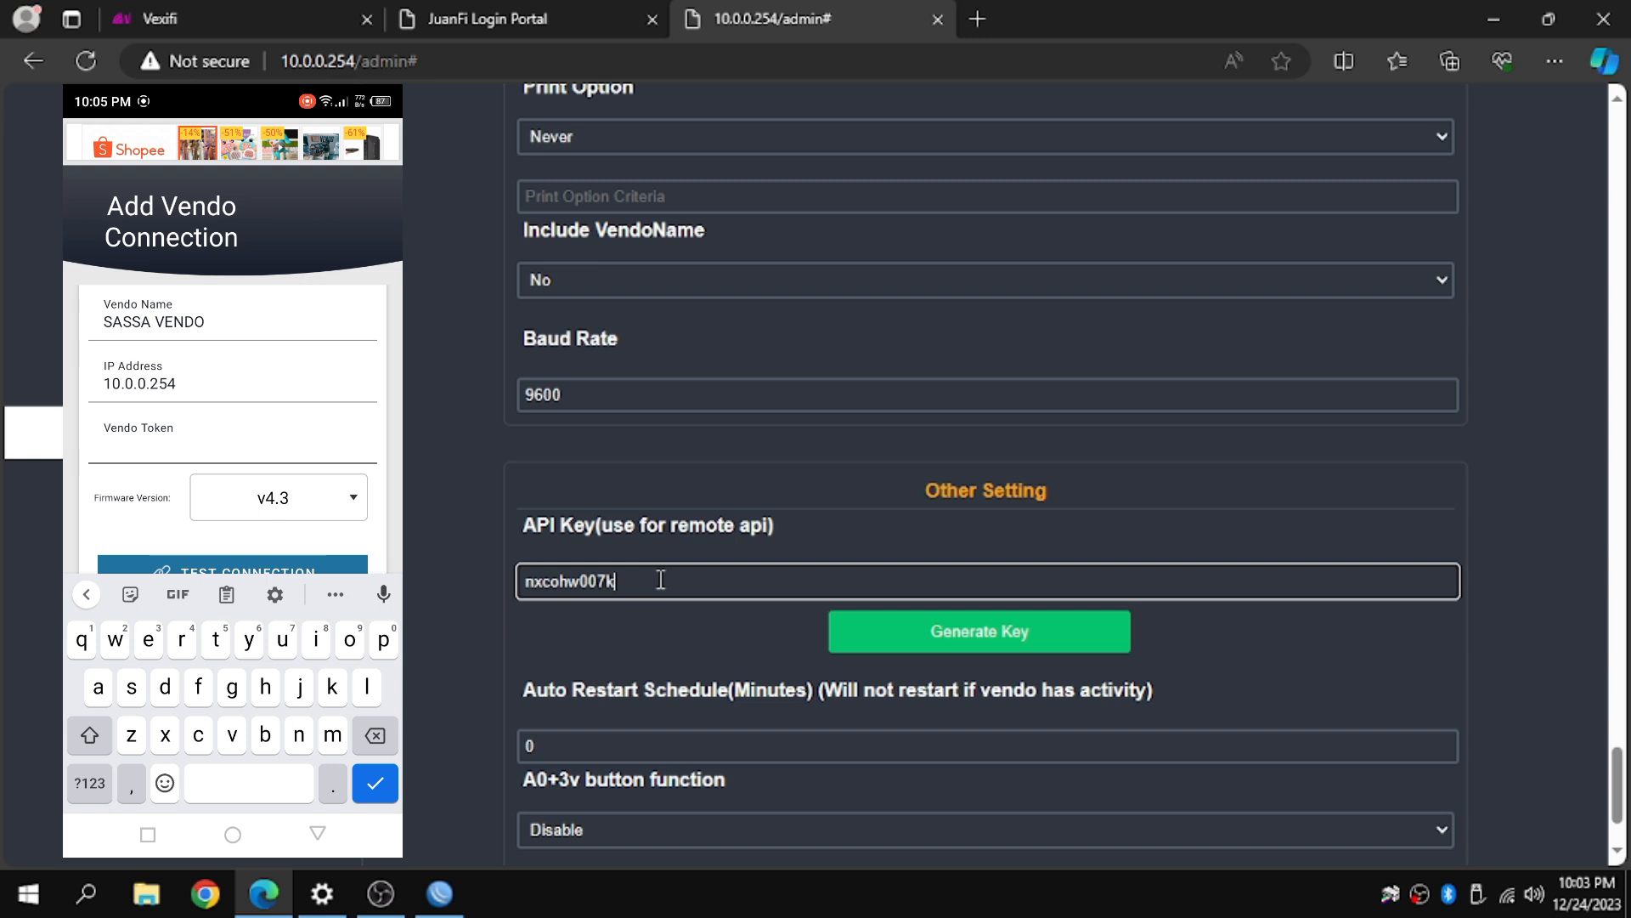
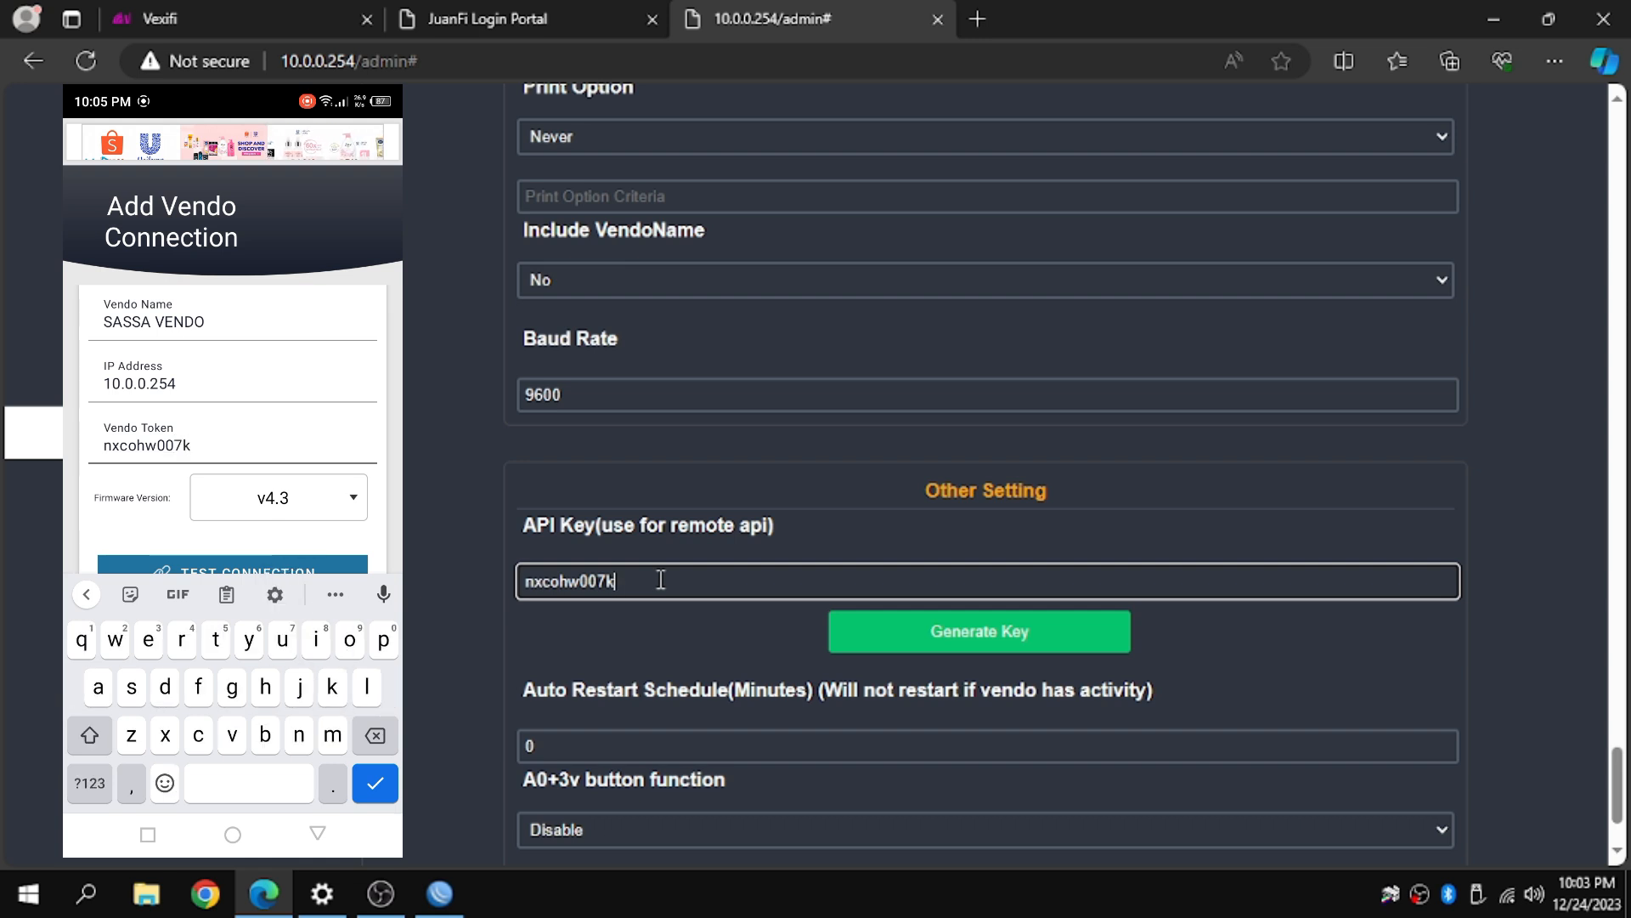
{"action": "left_click", "coordinate": [318, 835]}
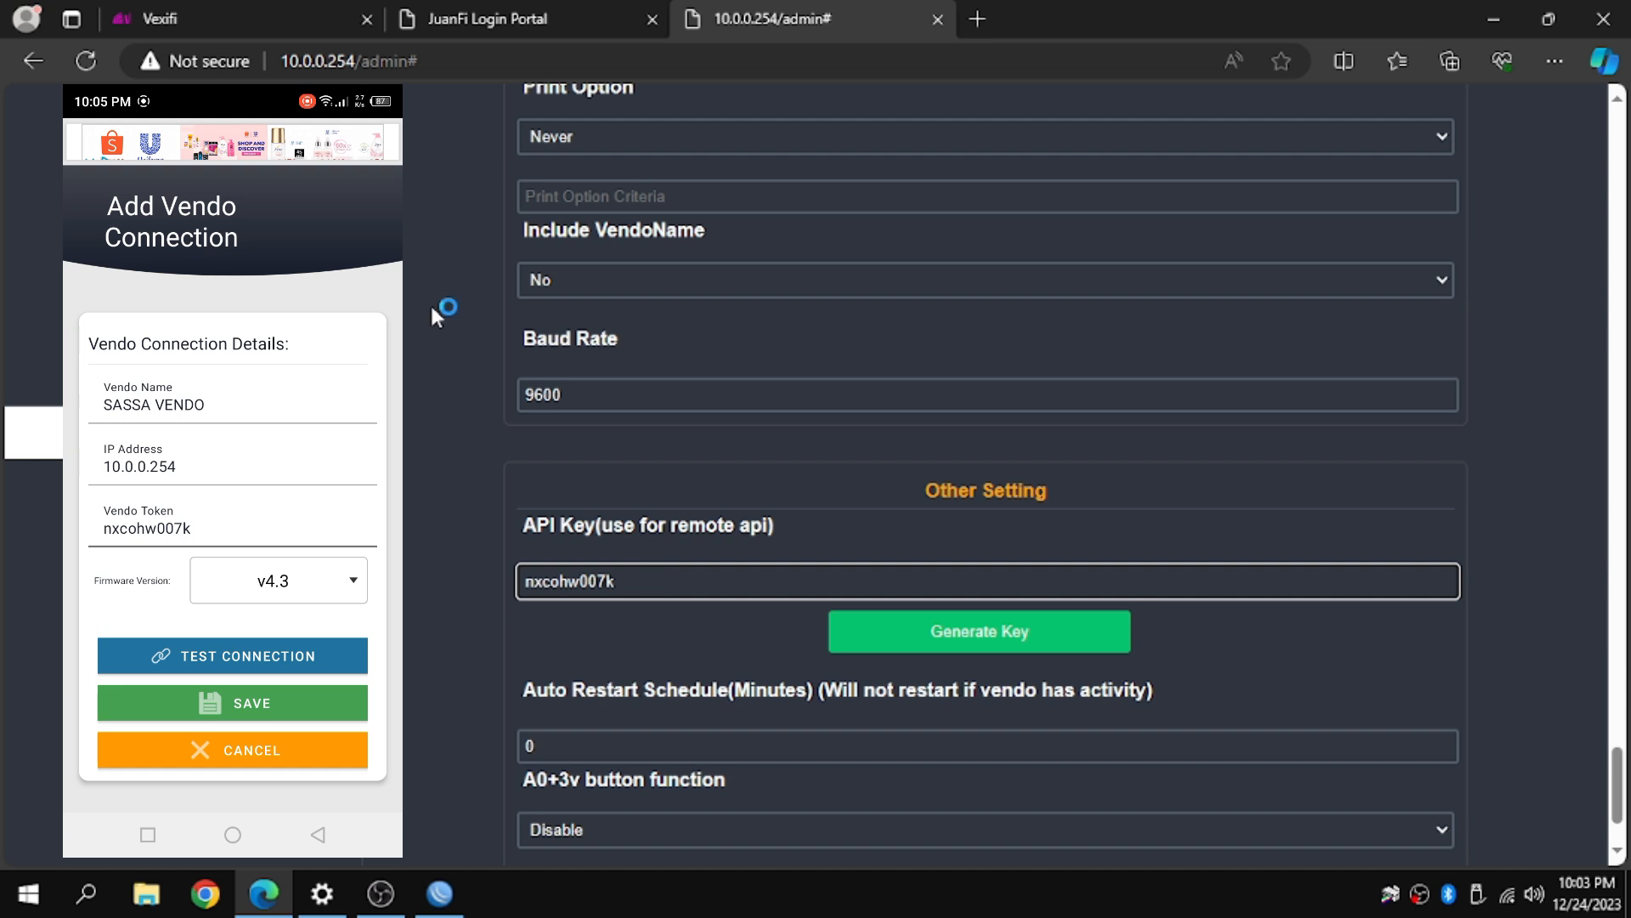
- Check JuanFi Admin's About page for system version 4.3, then return to the login portal
{"action": "left_click", "coordinate": [196, 800]}
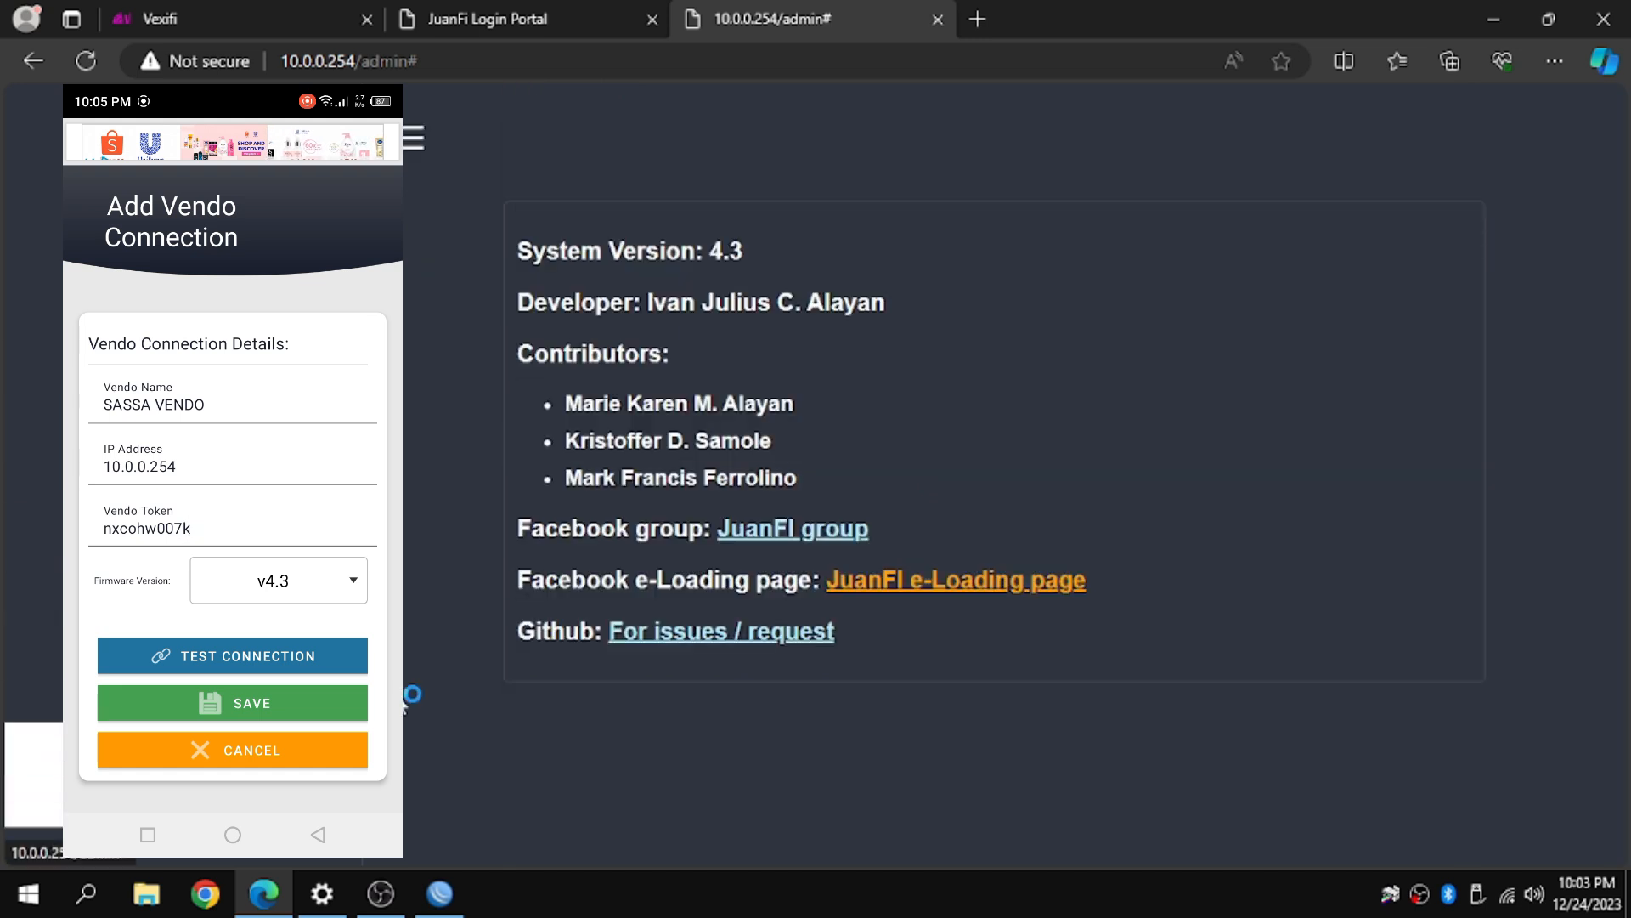
{"action": "double_click", "coordinate": [712, 253]}
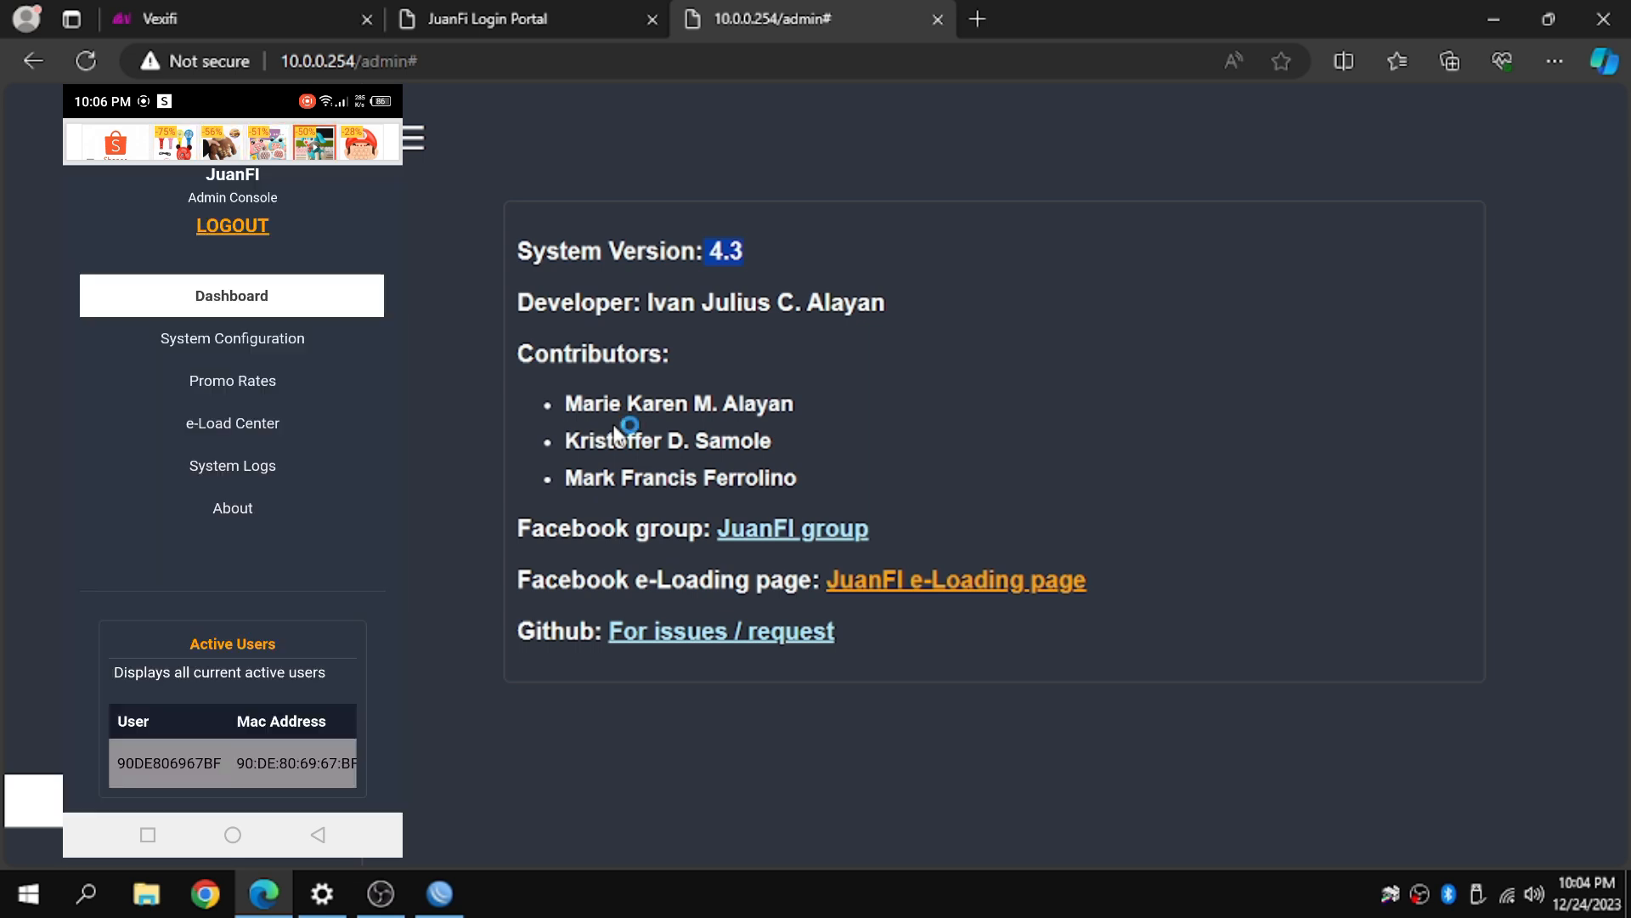
{"action": "left_click", "coordinate": [555, 6]}
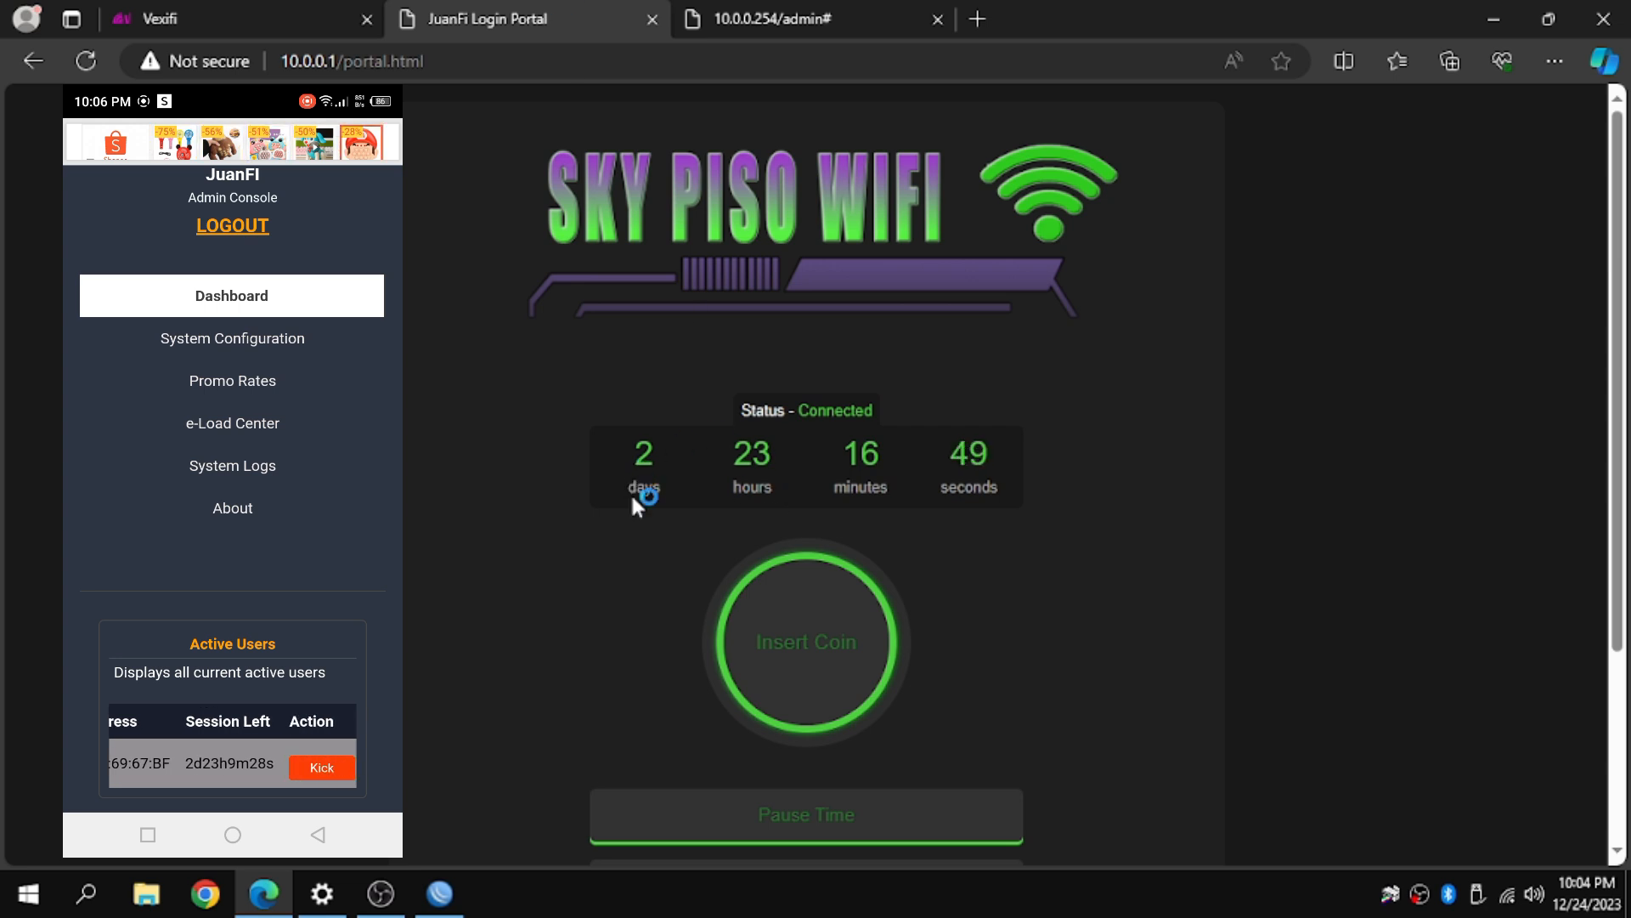
- Reload the JuanFi portal page to refresh its connected status and remaining time
{"action": "left_click", "coordinate": [84, 63]}
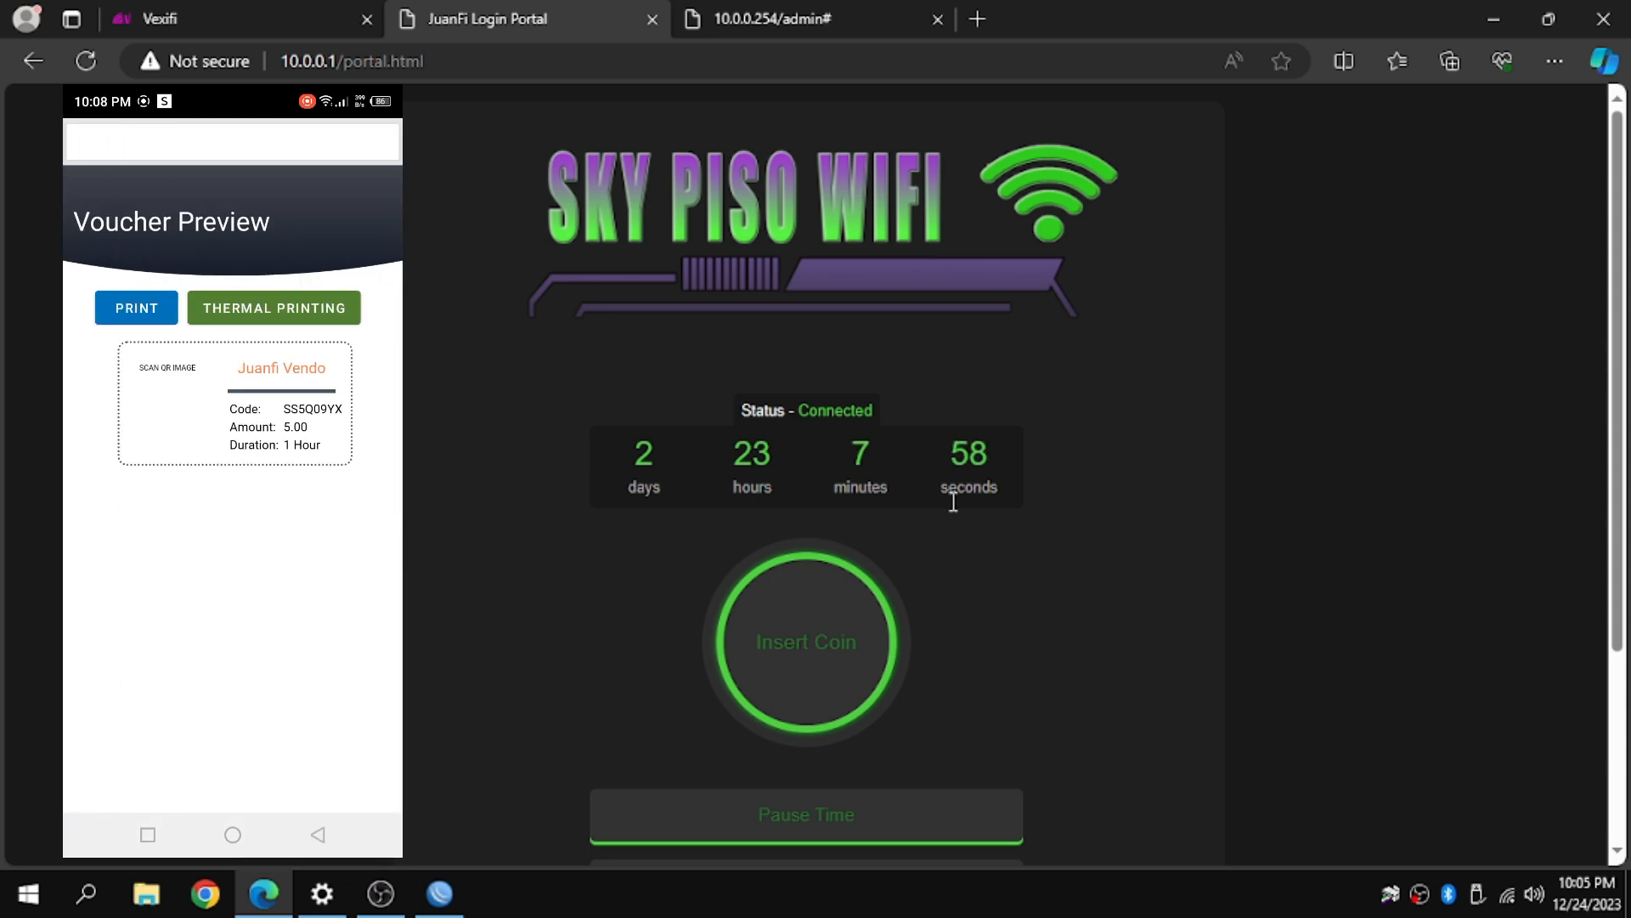
- Open the Insert Coin screen, then cancel back to the status page
{"action": "scroll", "coordinate": [1149, 553], "scroll_direction": "down", "scroll_amount": 3}
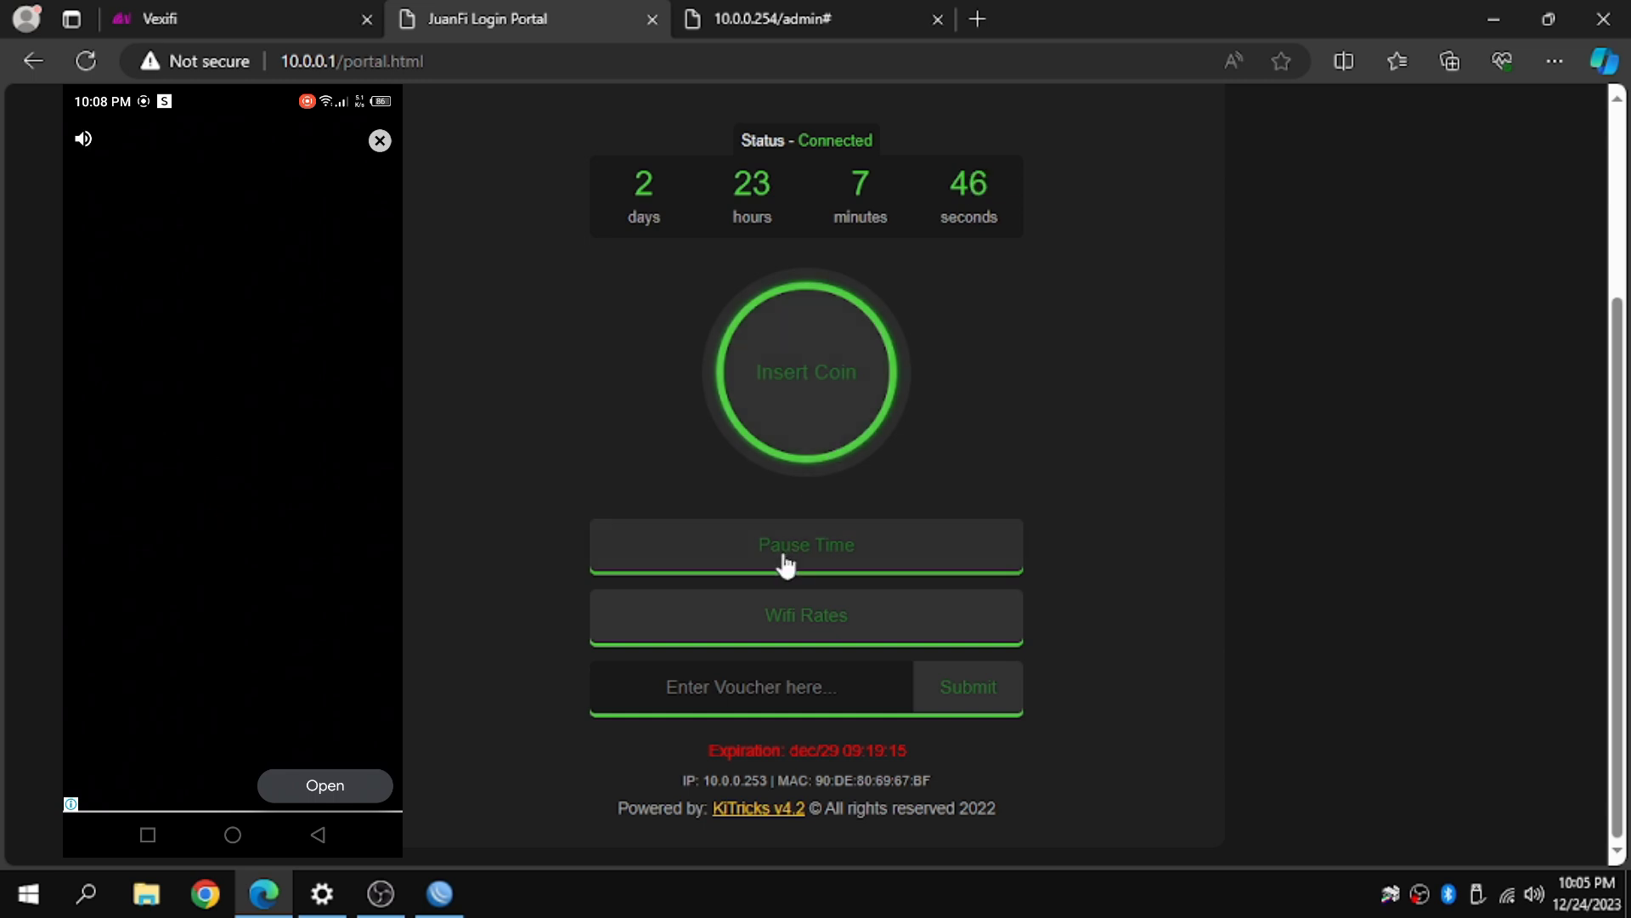
{"action": "left_click", "coordinate": [830, 430]}
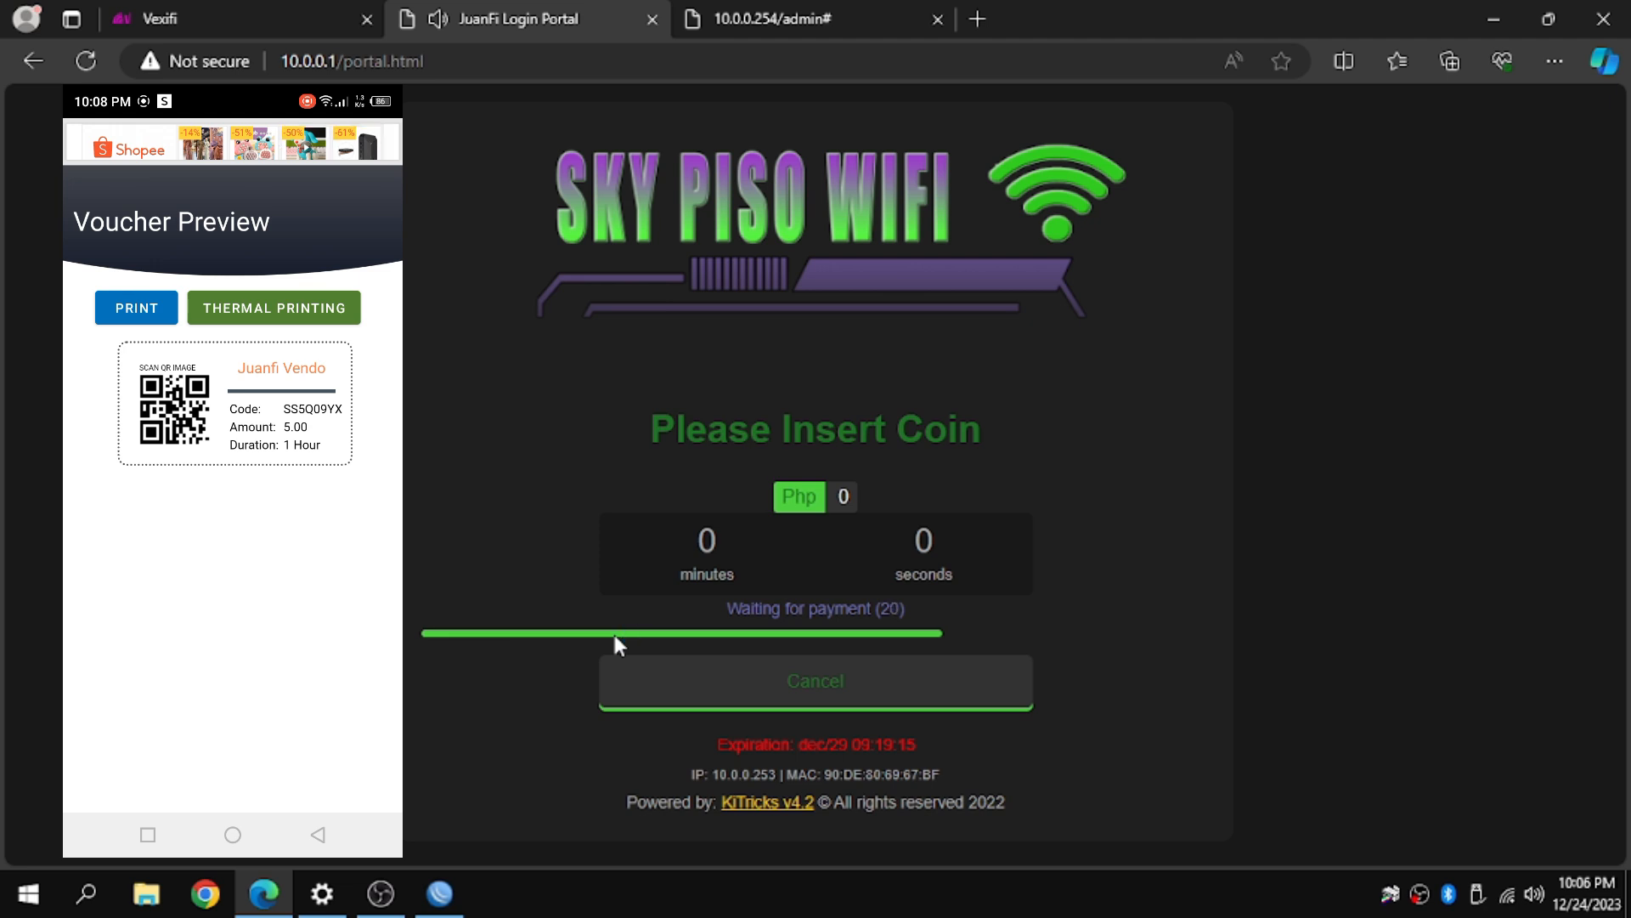
{"action": "left_click", "coordinate": [699, 710]}
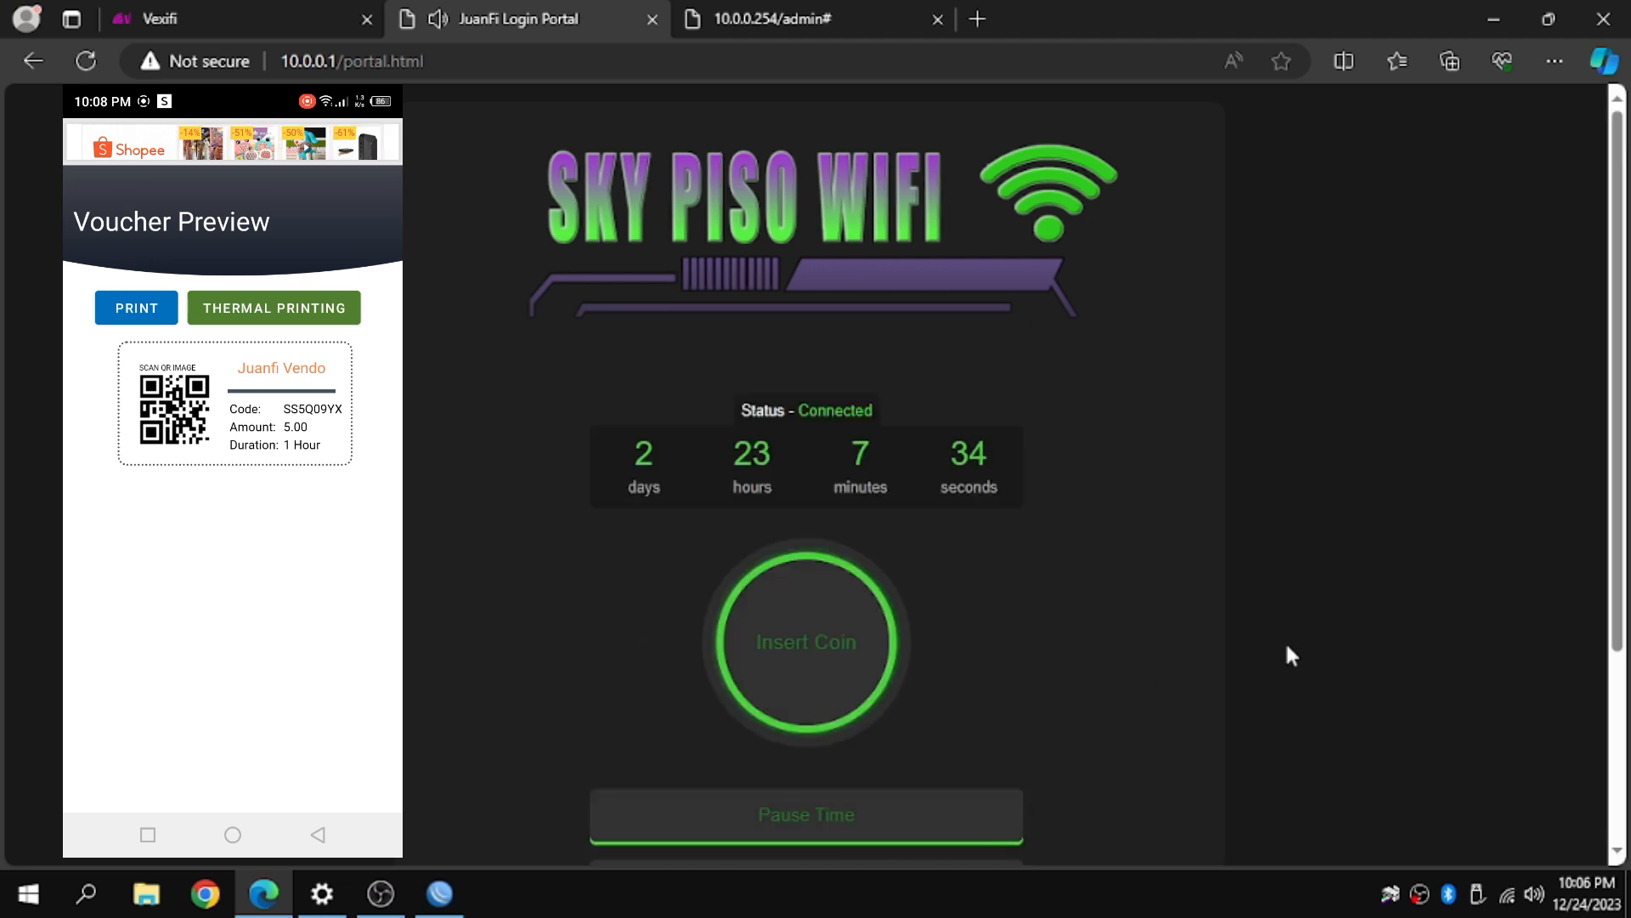
- Enter the phone's 1-hour SS voucher code in Enter Voucher here and submit it
{"action": "scroll", "coordinate": [1285, 640], "scroll_direction": "down", "scroll_amount": 3}
{"action": "left_click", "coordinate": [853, 691]}
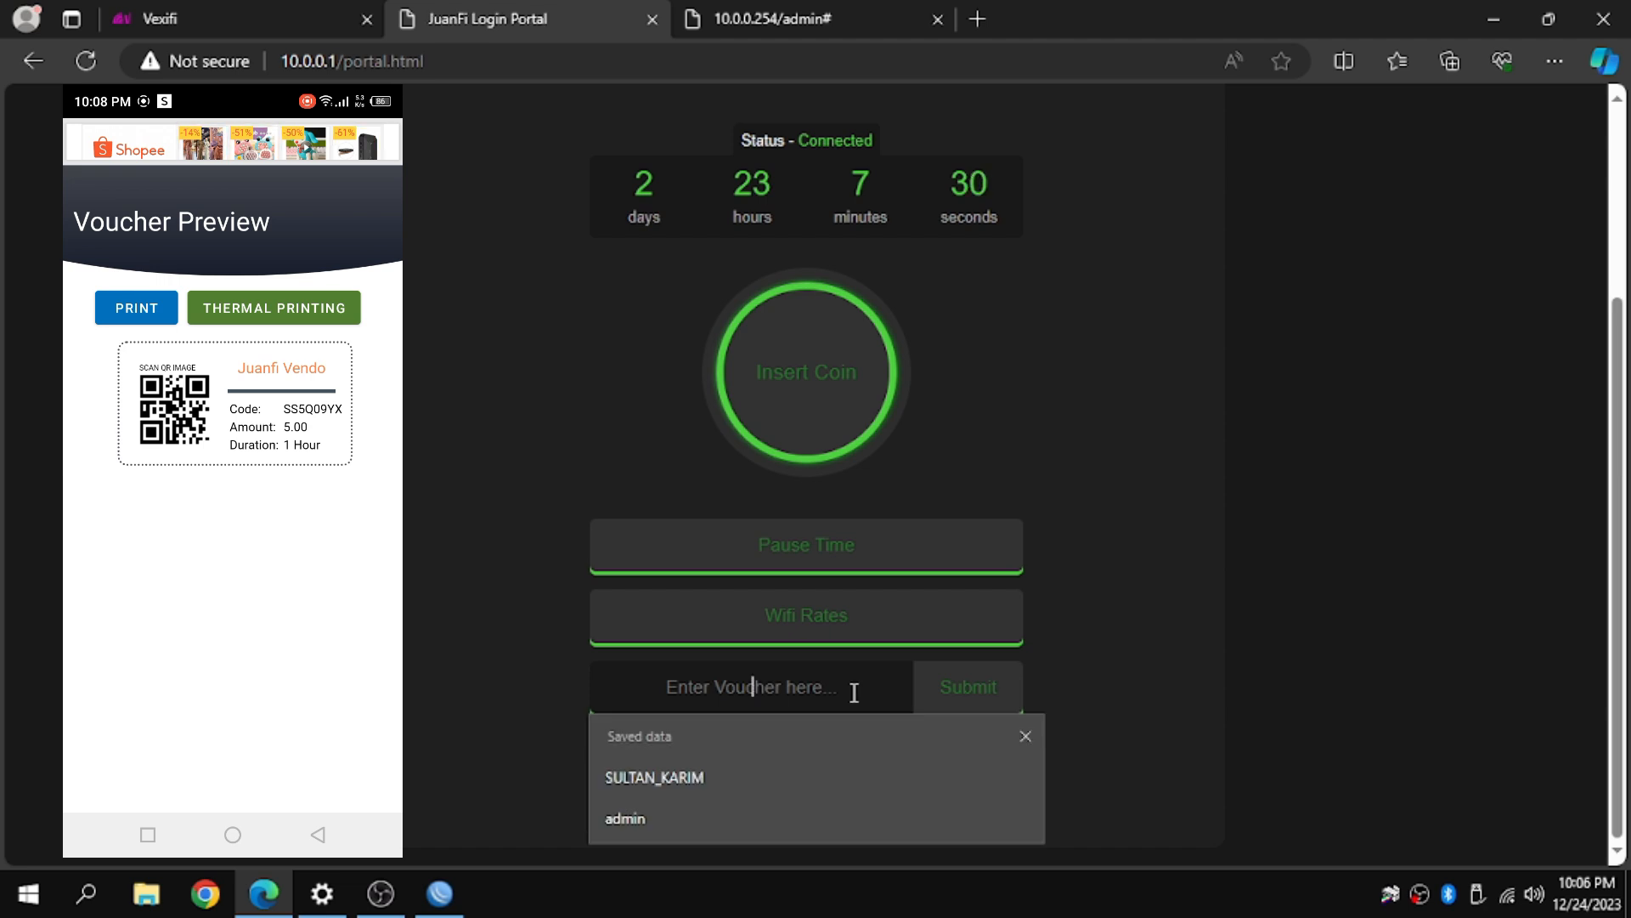
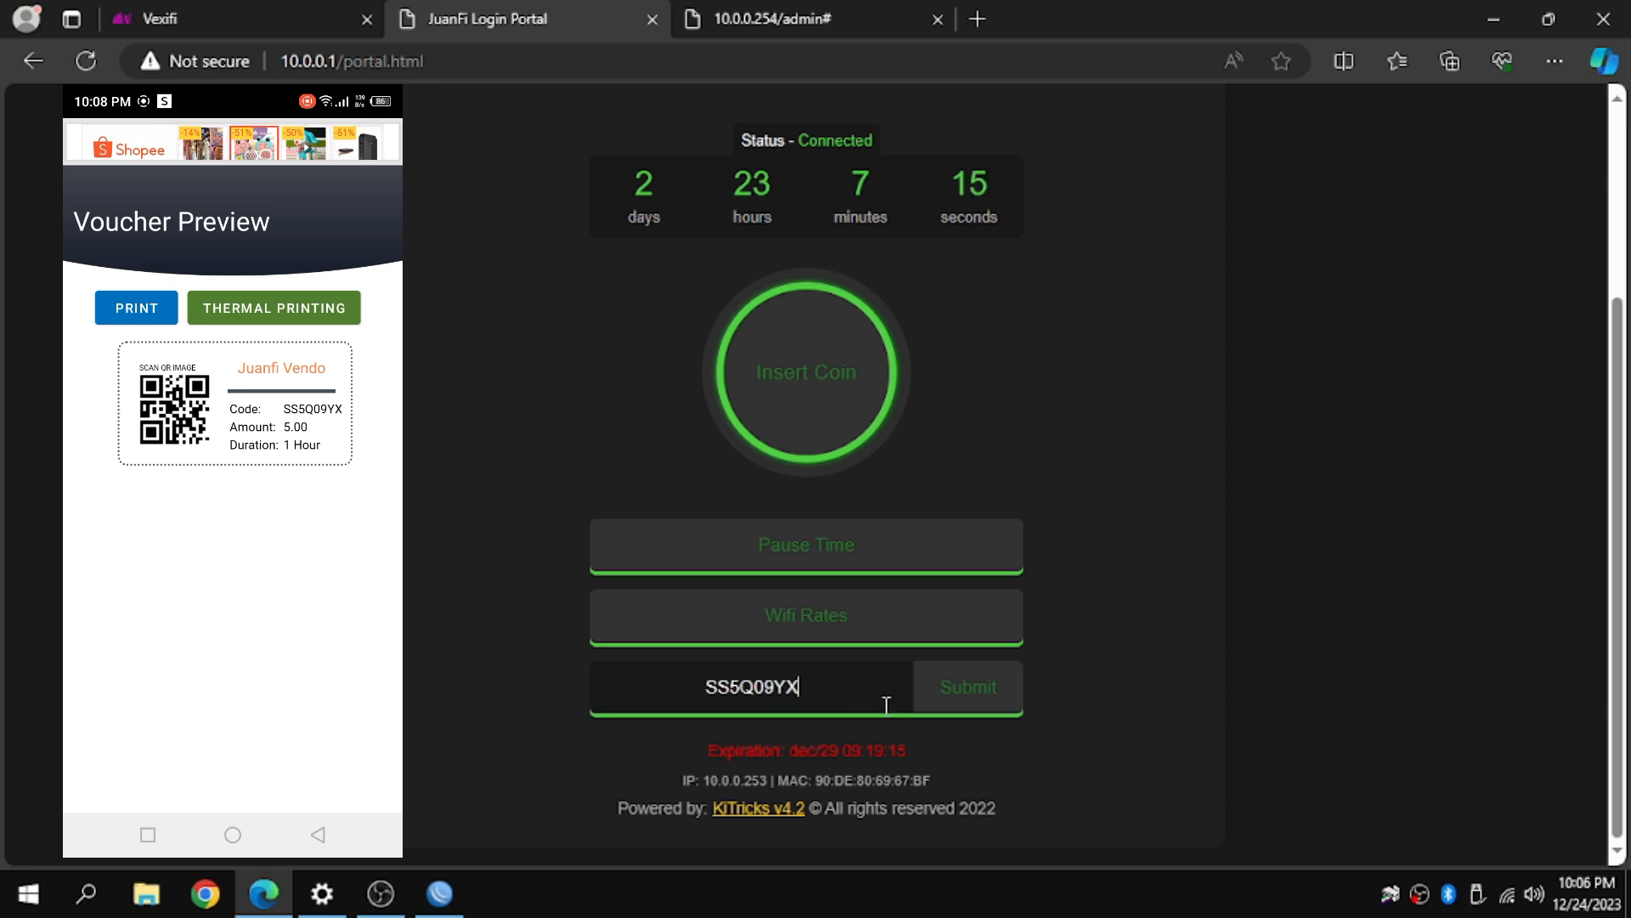
{"action": "left_click", "coordinate": [987, 716]}
{"action": "scroll", "coordinate": [1573, 494], "scroll_direction": "up", "scroll_amount": 3}
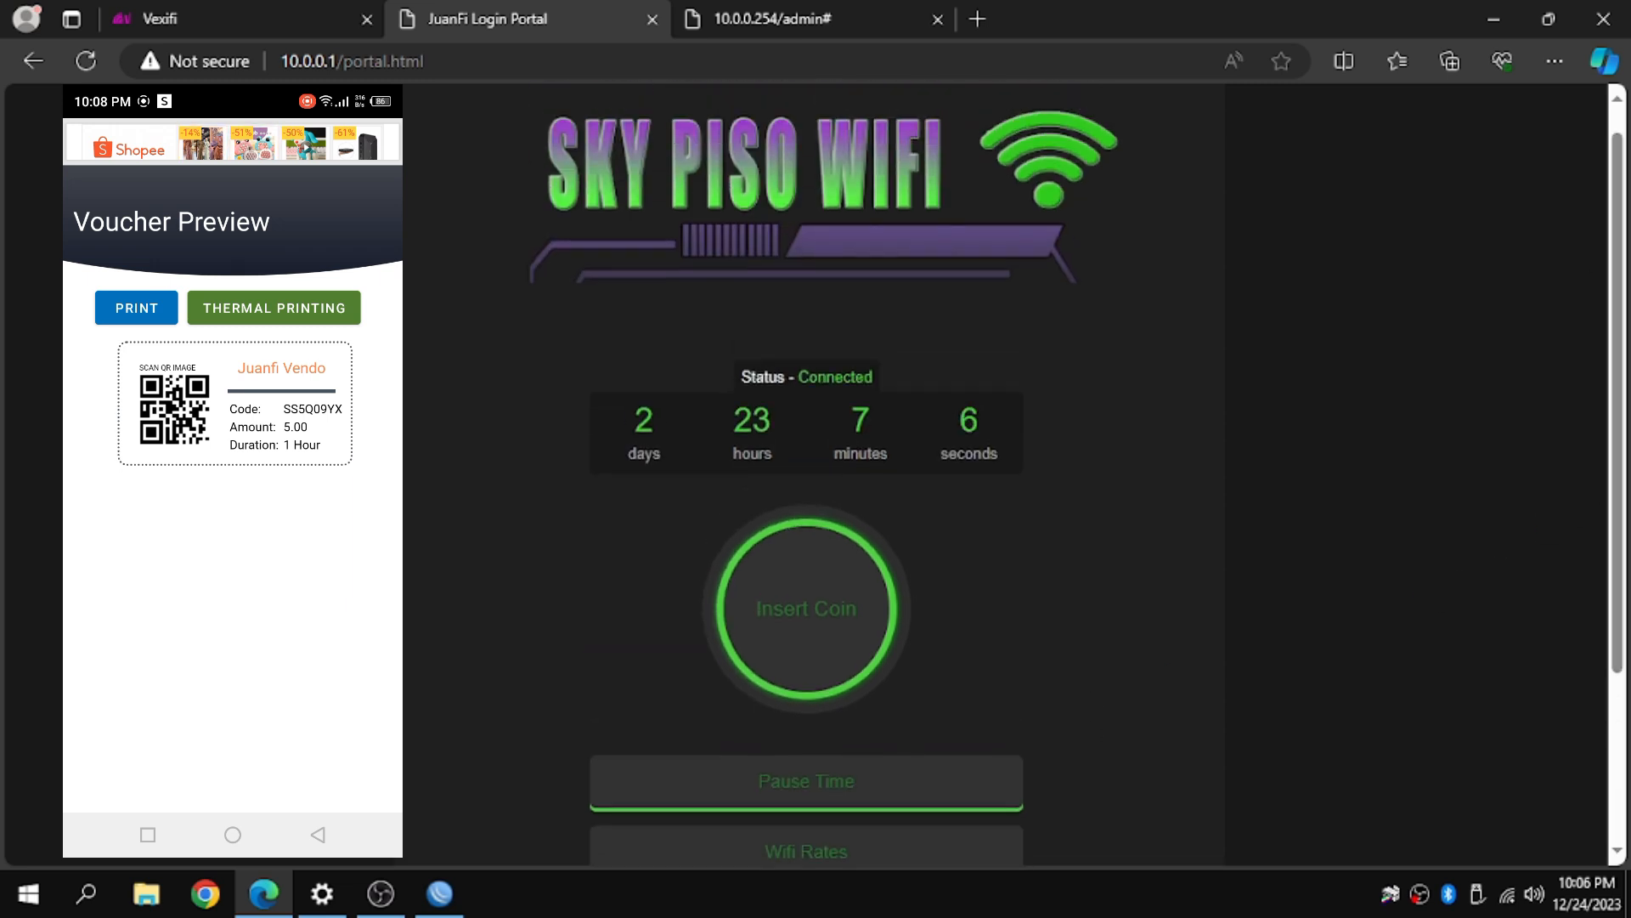
{"action": "scroll", "coordinate": [1587, 807], "scroll_direction": "down", "scroll_amount": 3}
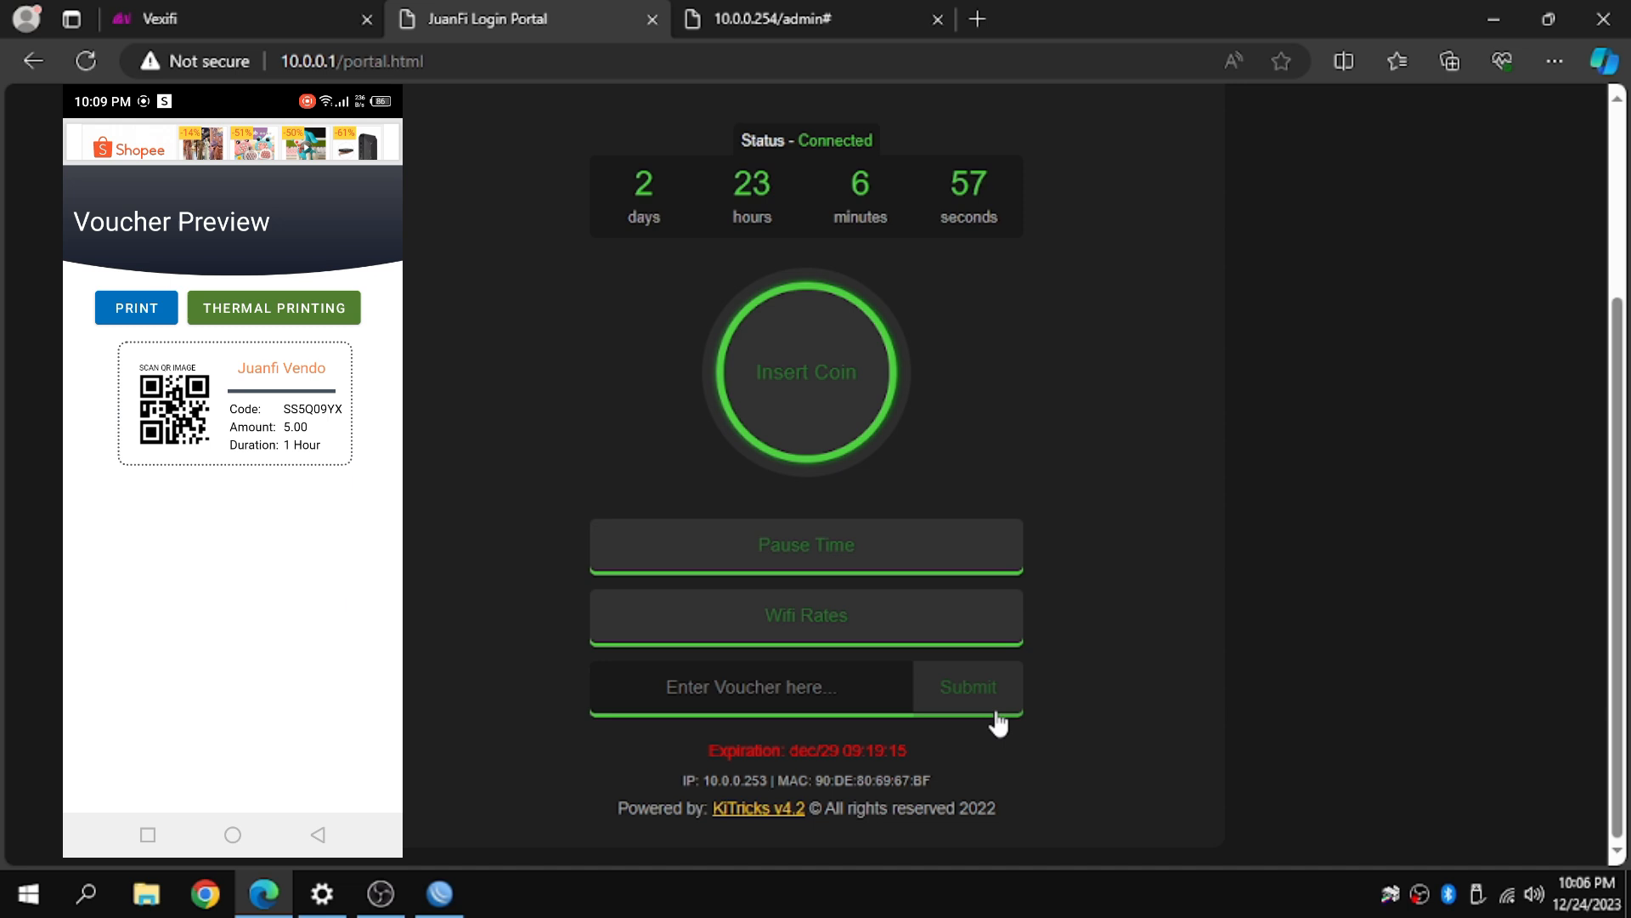
{"action": "left_click", "coordinate": [691, 697]}
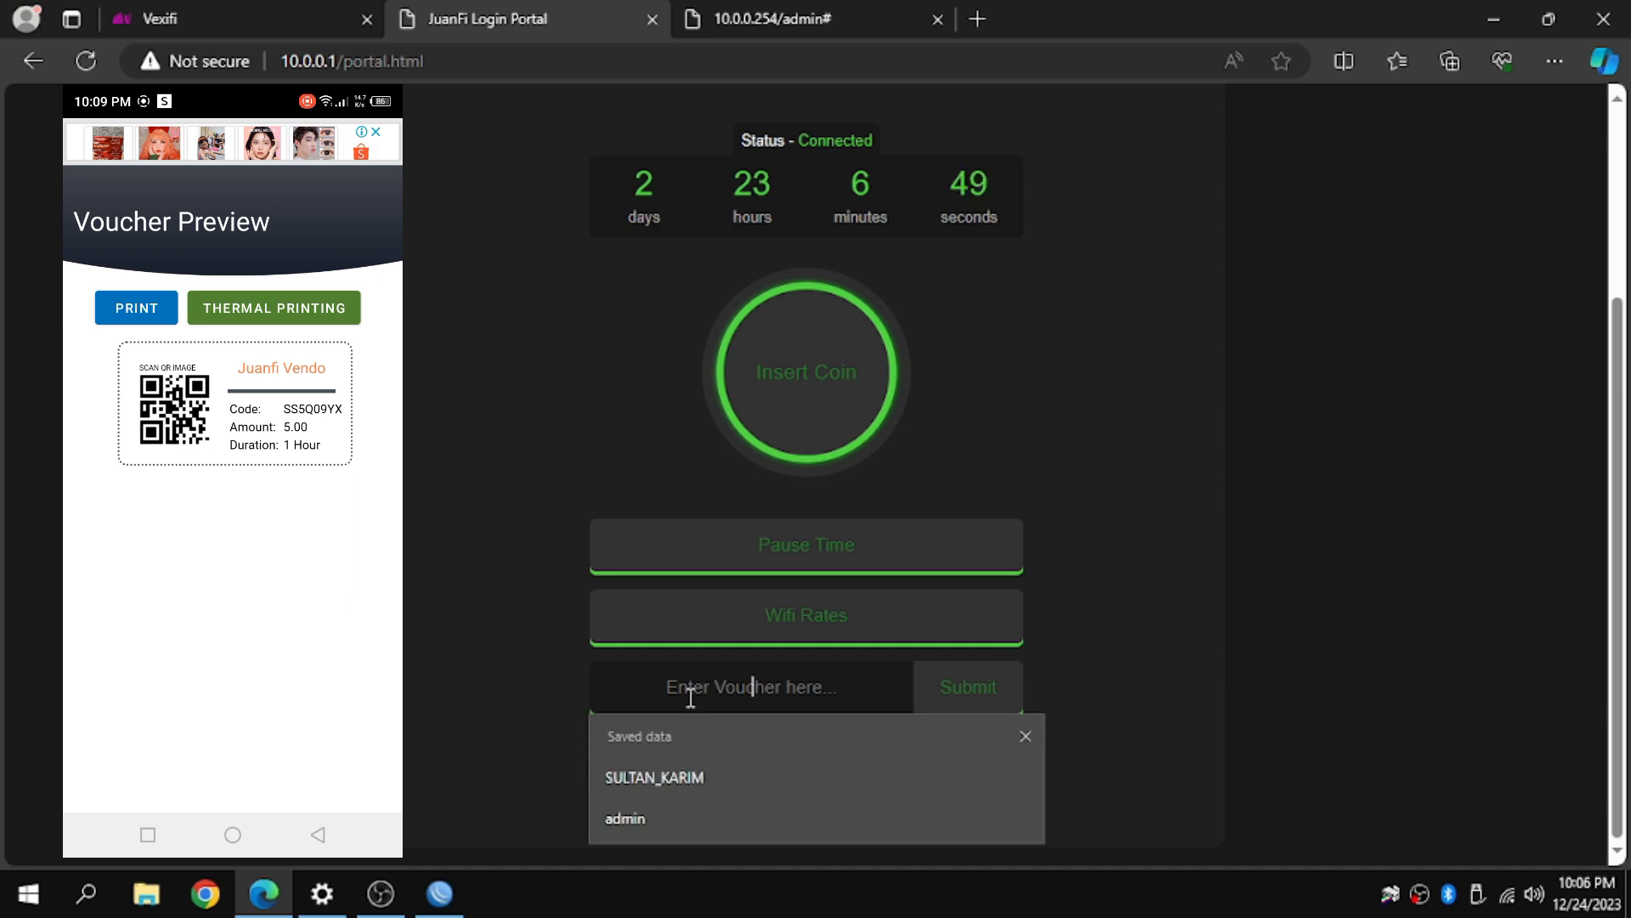
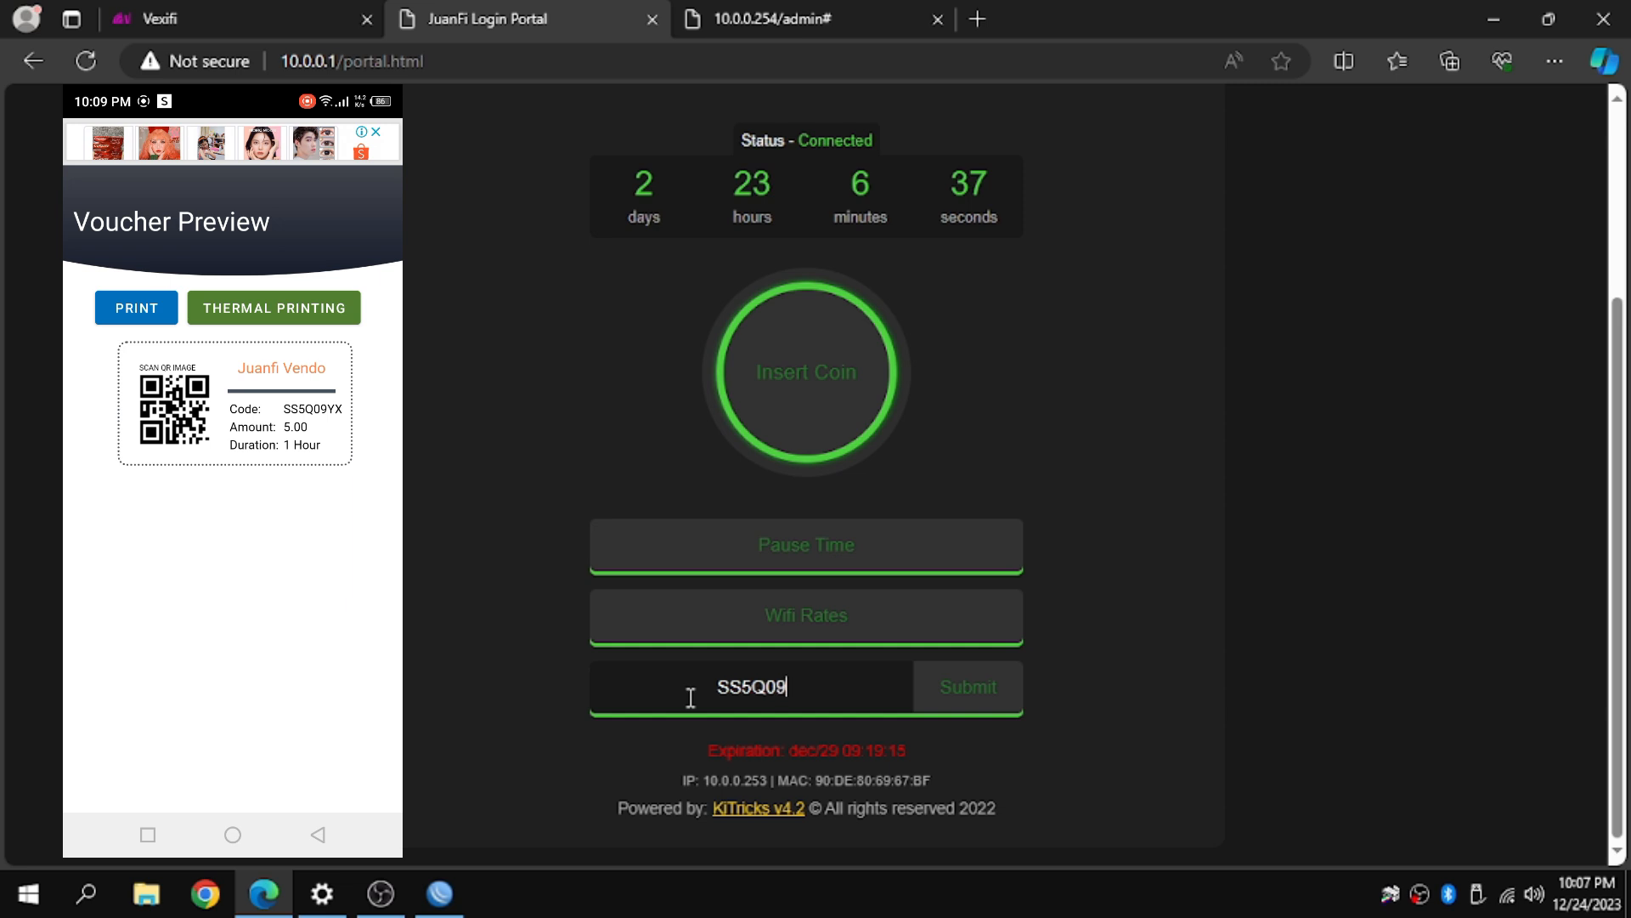
- Re-enter the previous 1-hour voucher code, correcting typos, and submit it
{"action": "left_click", "coordinate": [953, 697]}
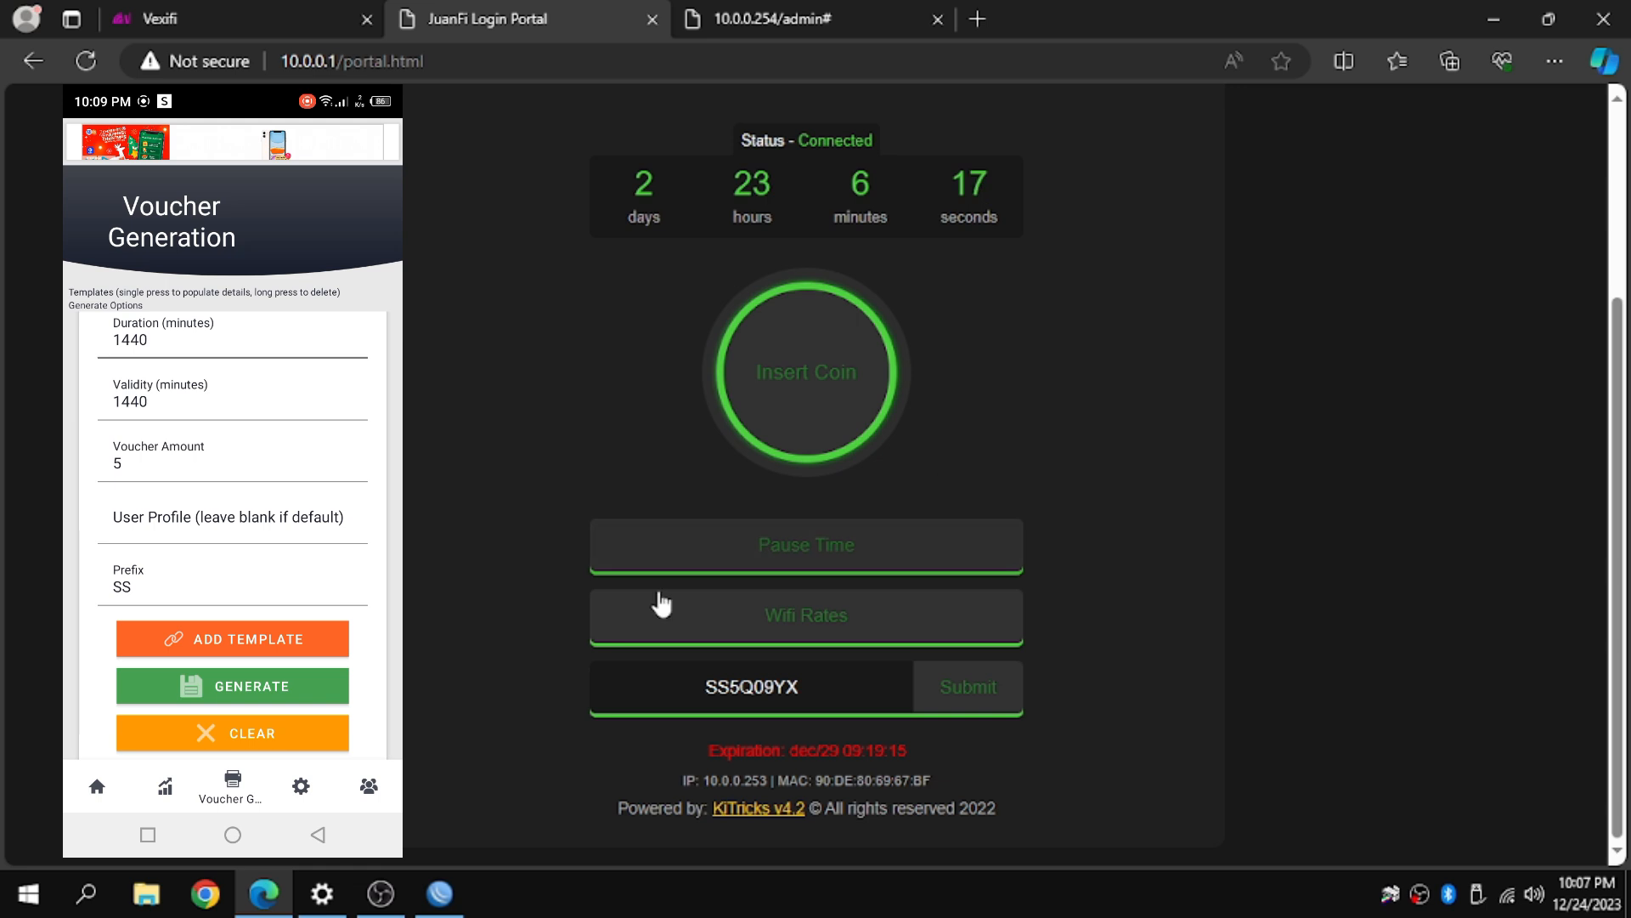
- Replace the code with the new 1-day Vexifi voucher code and submit it
{"action": "left_click_drag", "start_coordinate": [819, 688], "coordinate": [742, 686]}
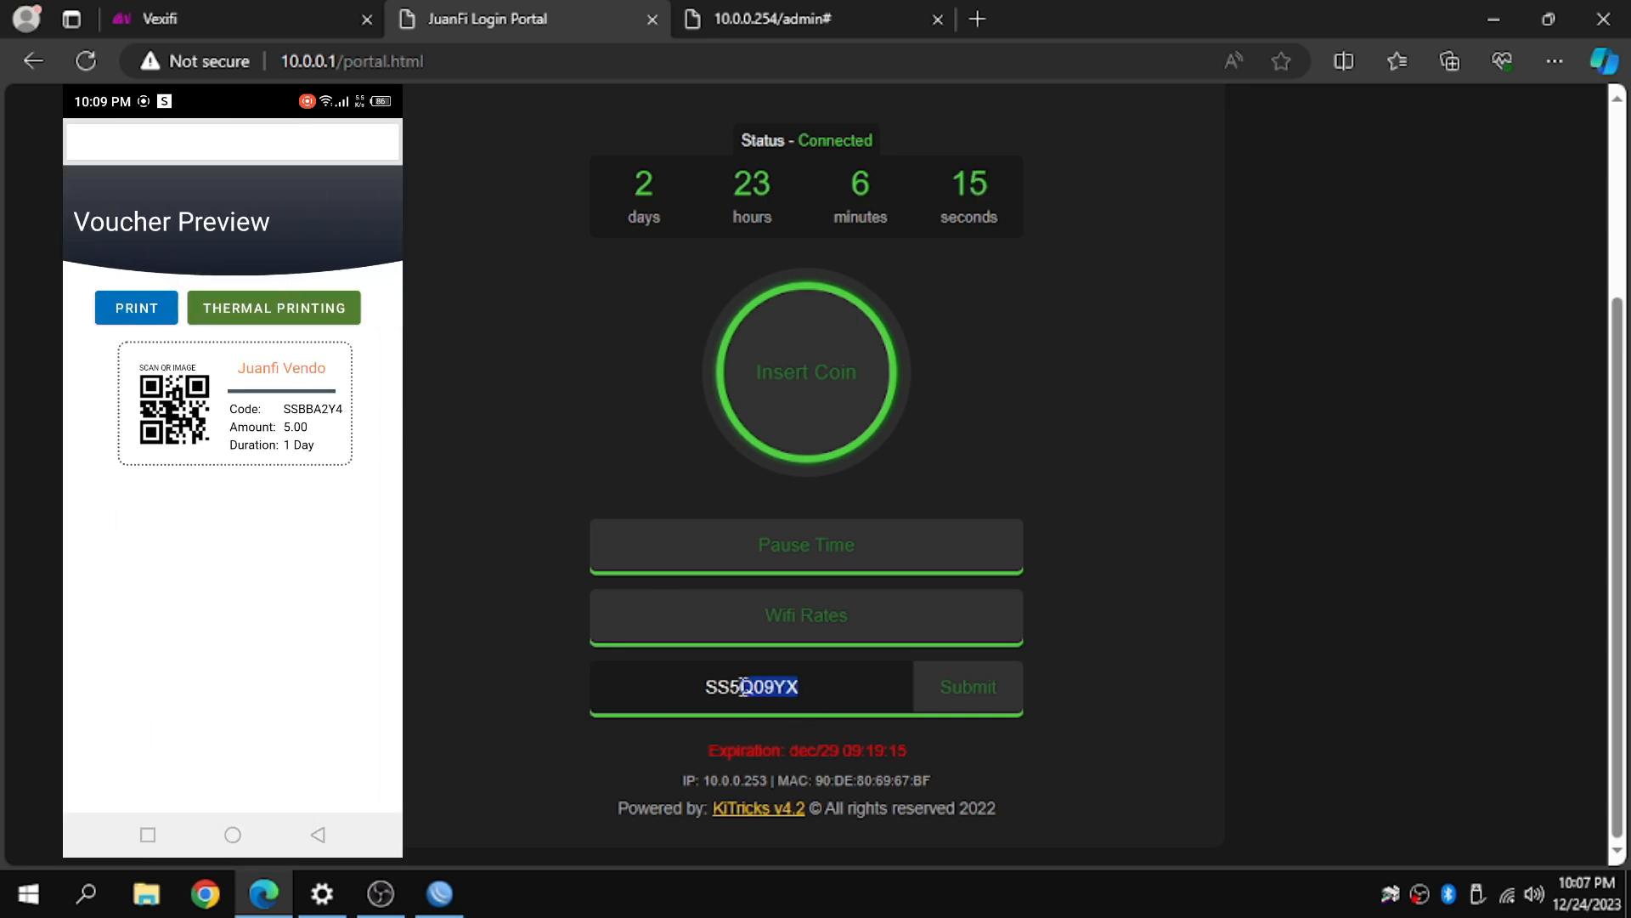
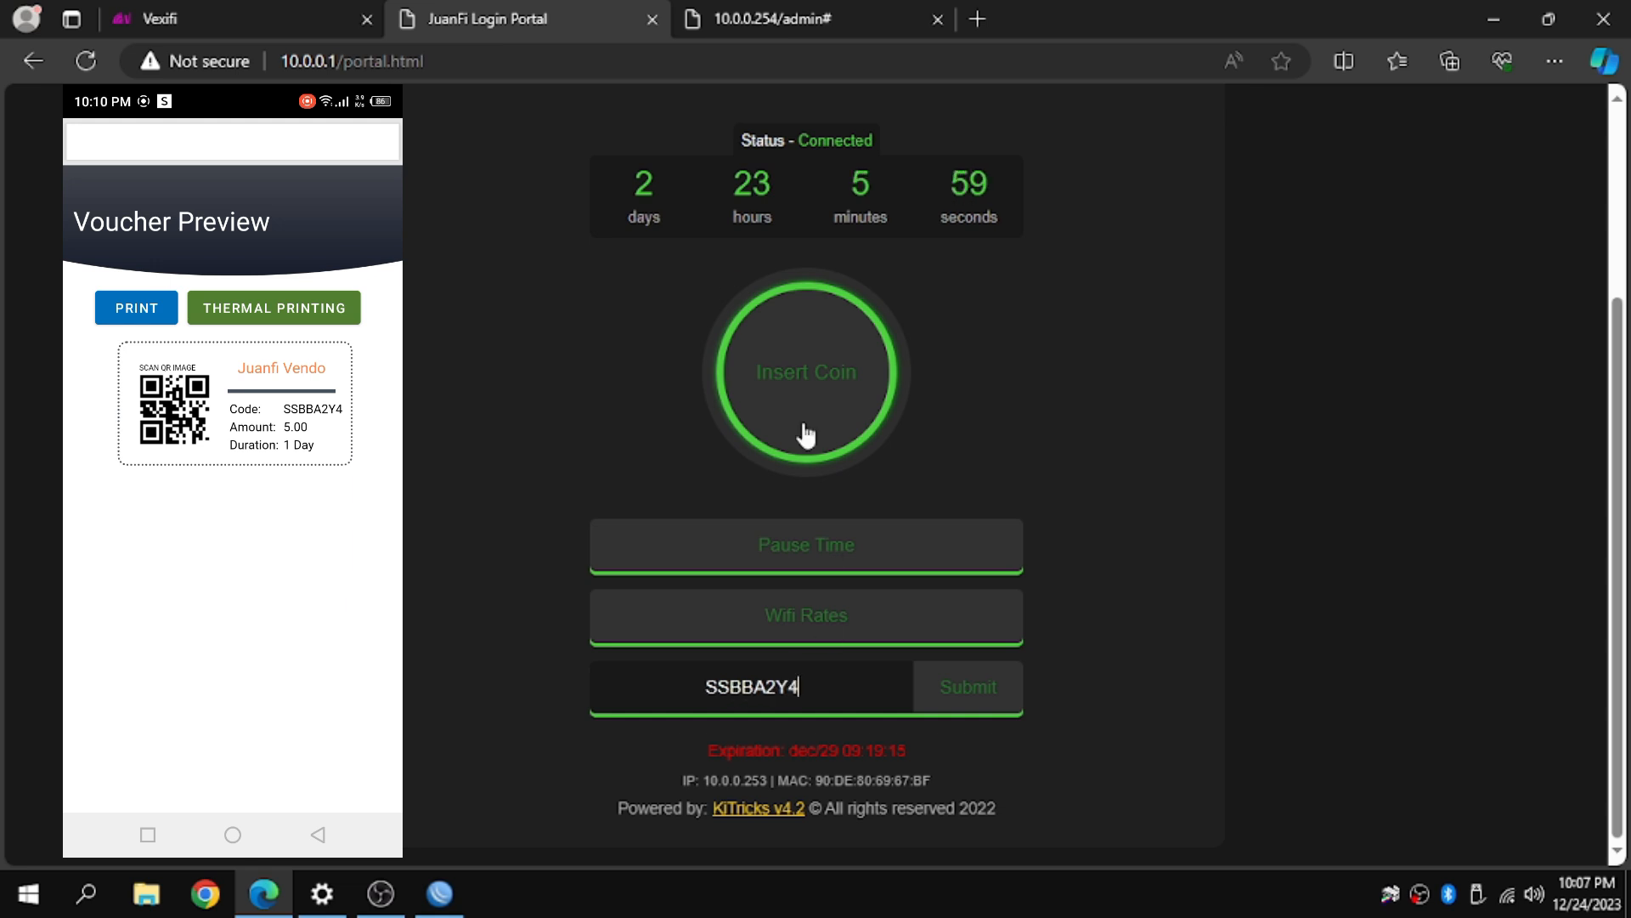
{"action": "left_click", "coordinate": [957, 705]}
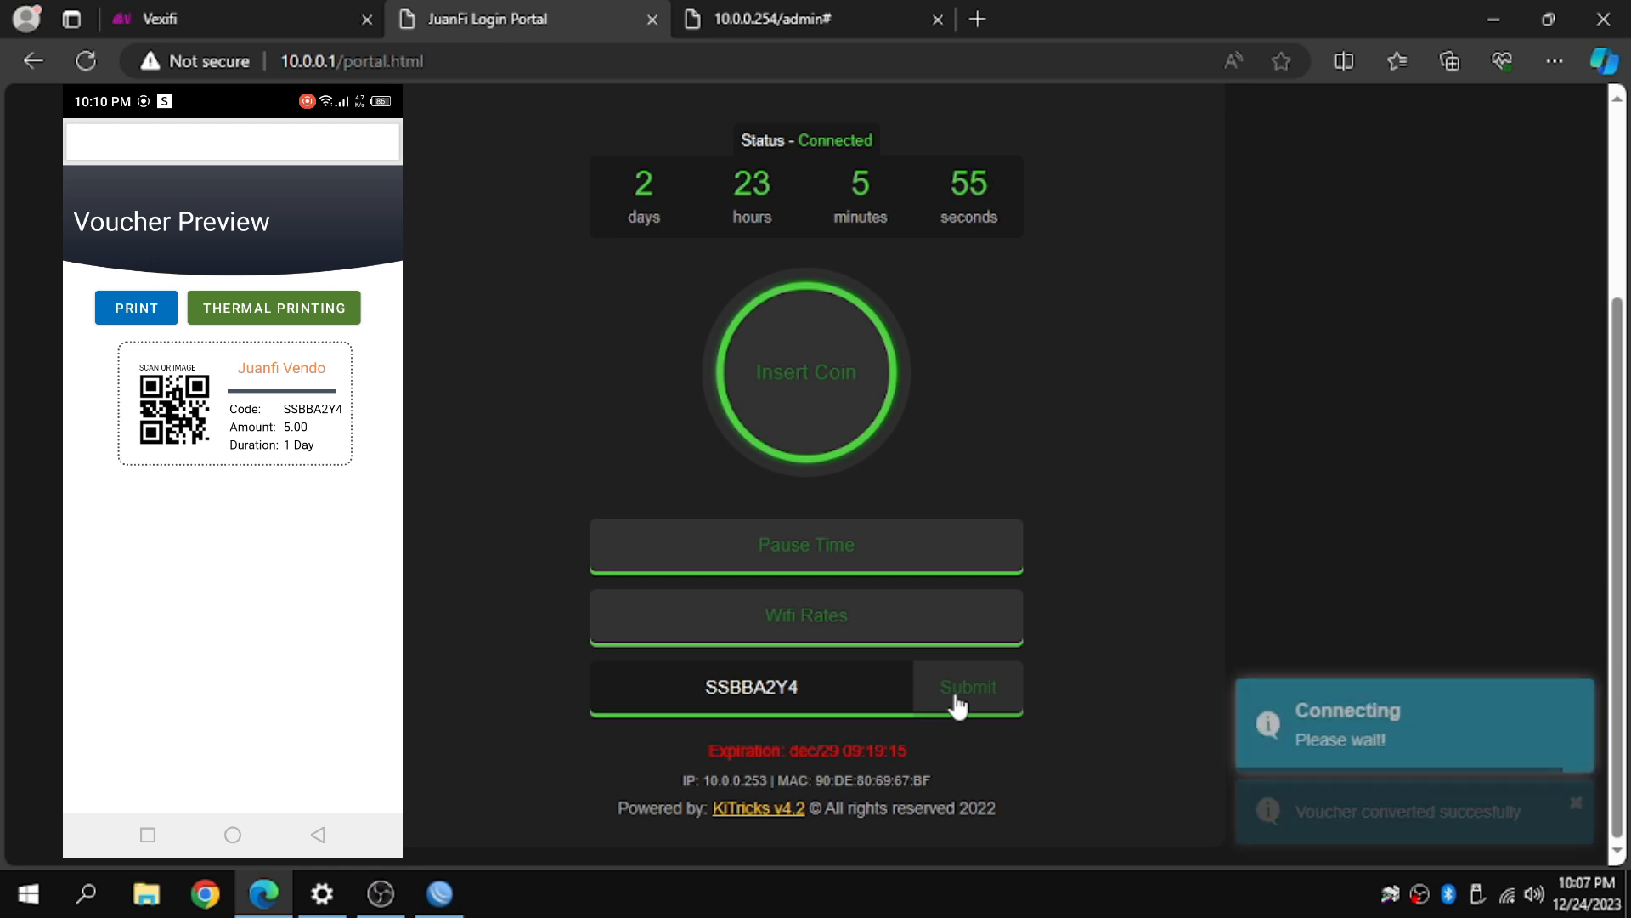